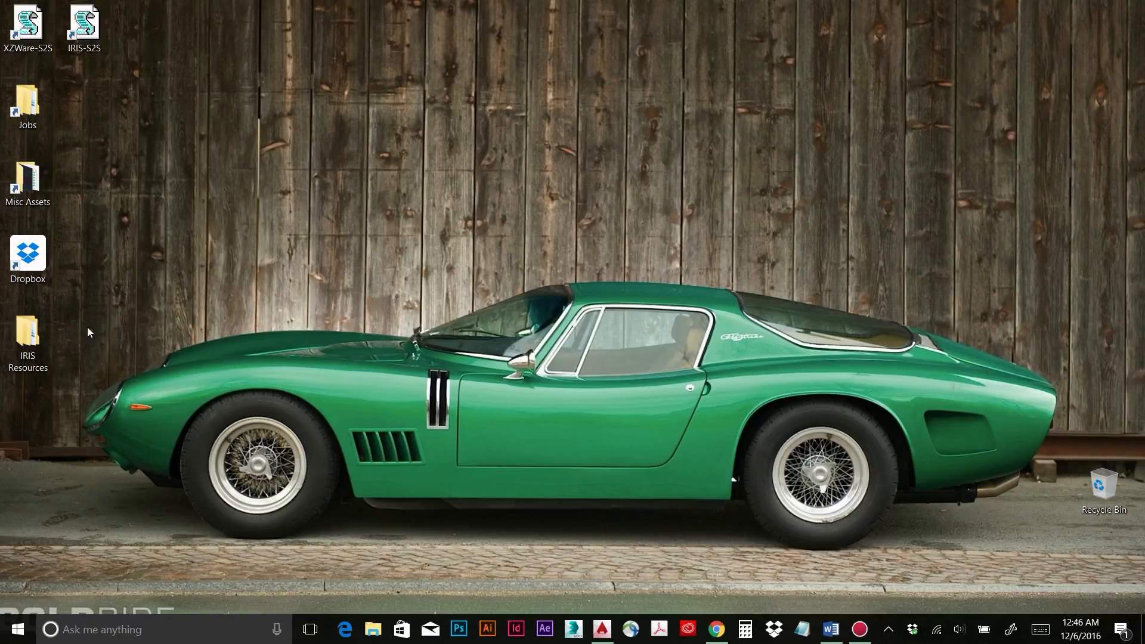
# Open the IRIS Resources folder on the desktop, and start a new drawing in AutoCAD with snap turned on.
pyautogui.doubleClick(43, 337)
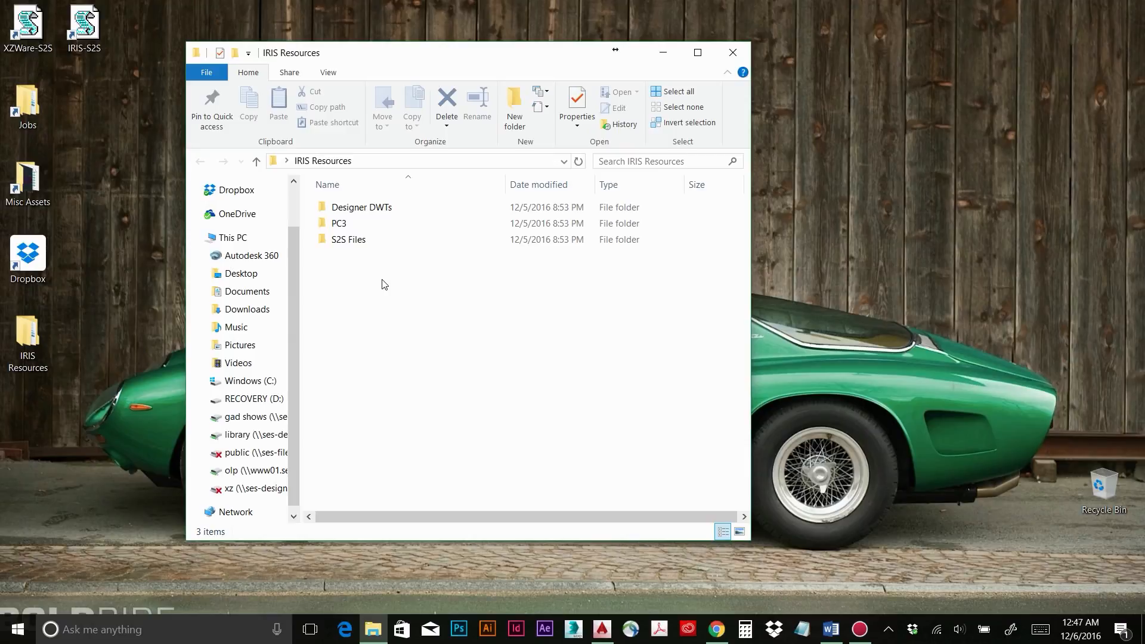
pyautogui.click(607, 637)
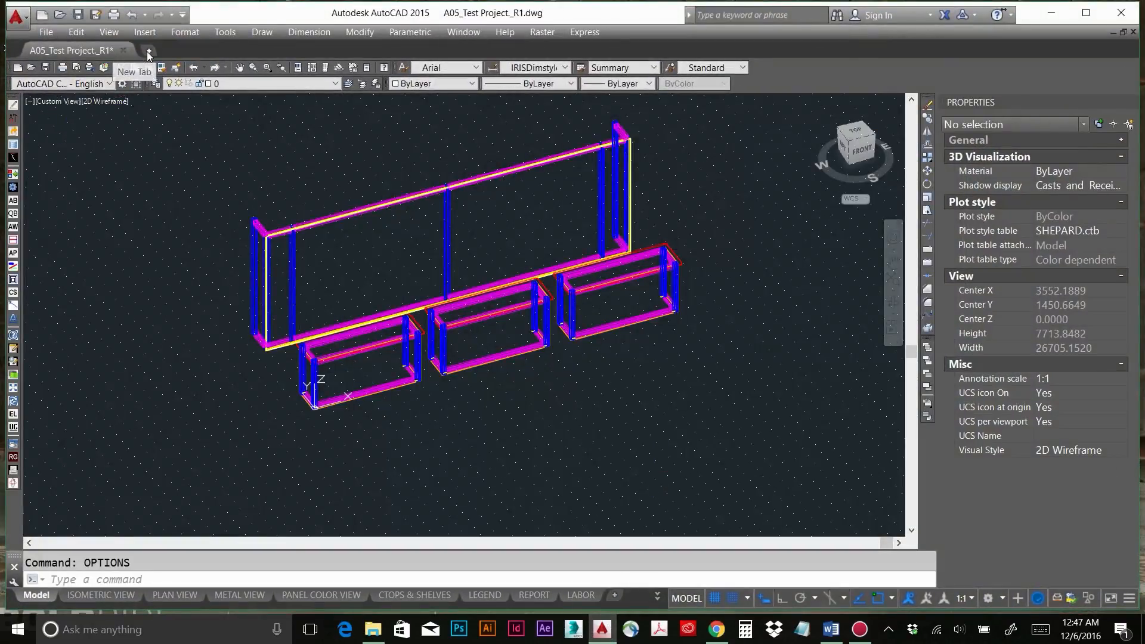
pyautogui.click(147, 52)
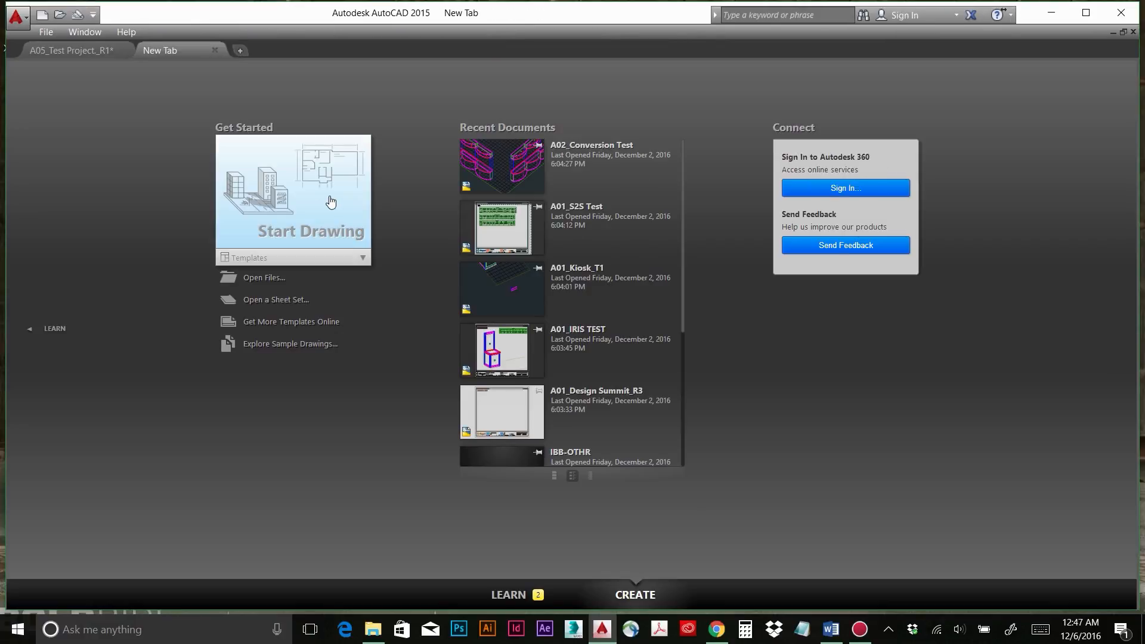
pyautogui.click(331, 202)
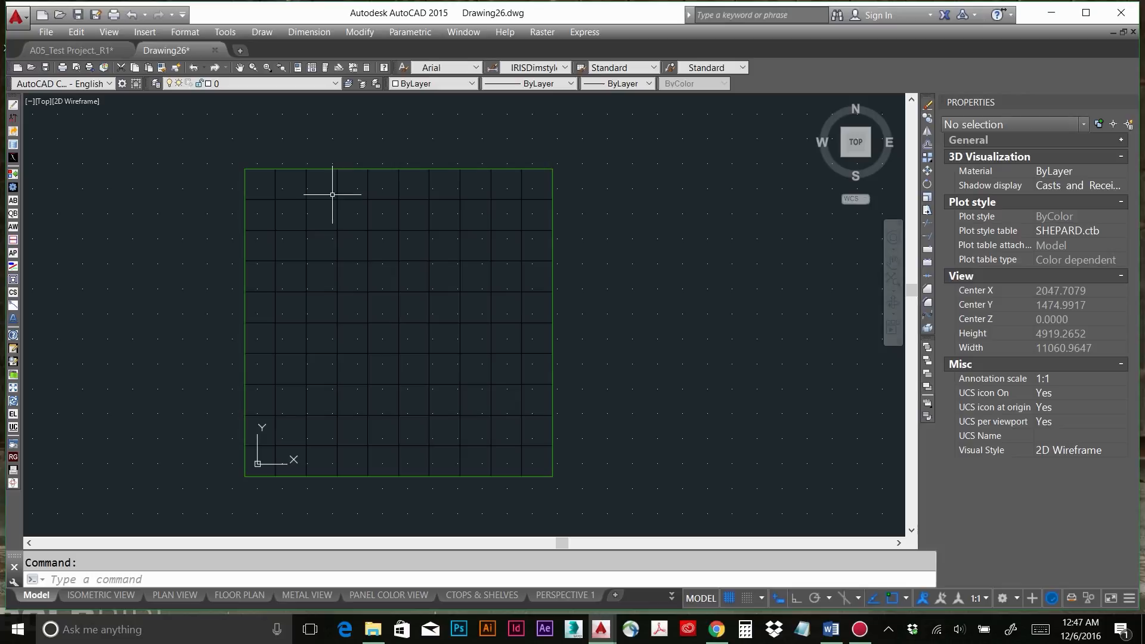
pyautogui.press('F9')
pyautogui.rightClick(586, 258)
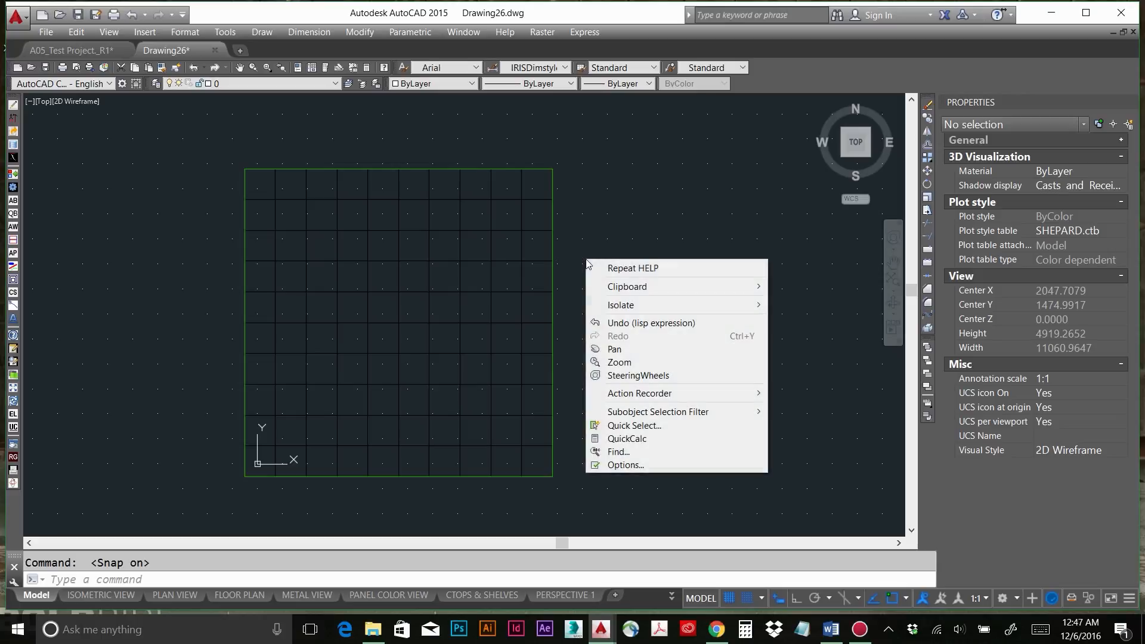
pyautogui.click(626, 464)
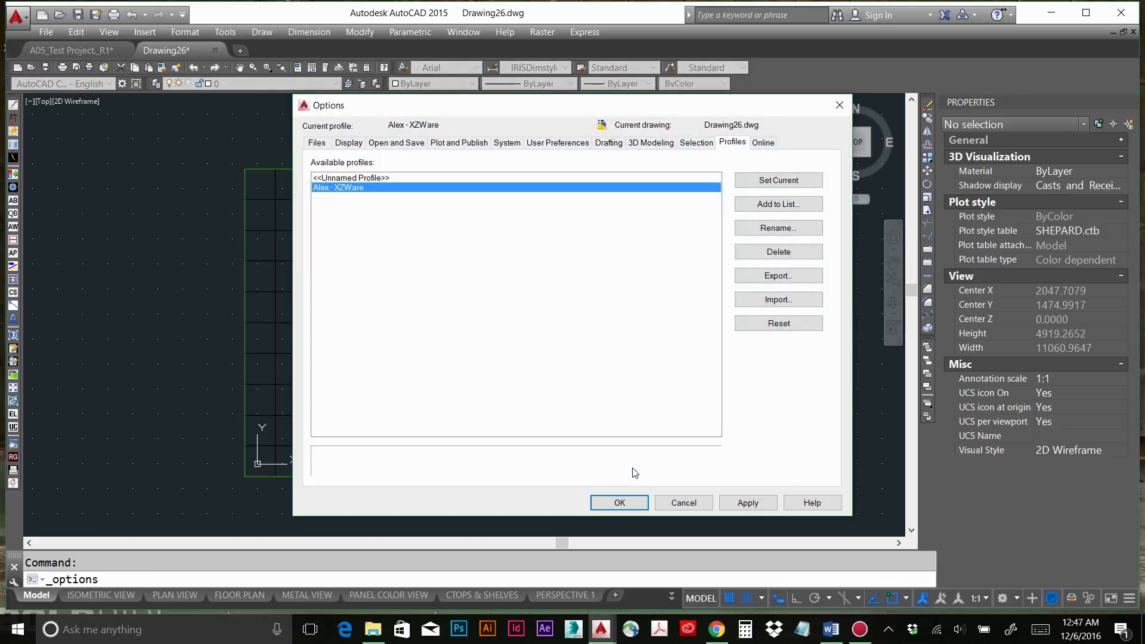
pyautogui.press('Escape')
# Add an options profile named with the owner's first name followed by "- IRIS", and make it the current profile.
pyautogui.write('options')
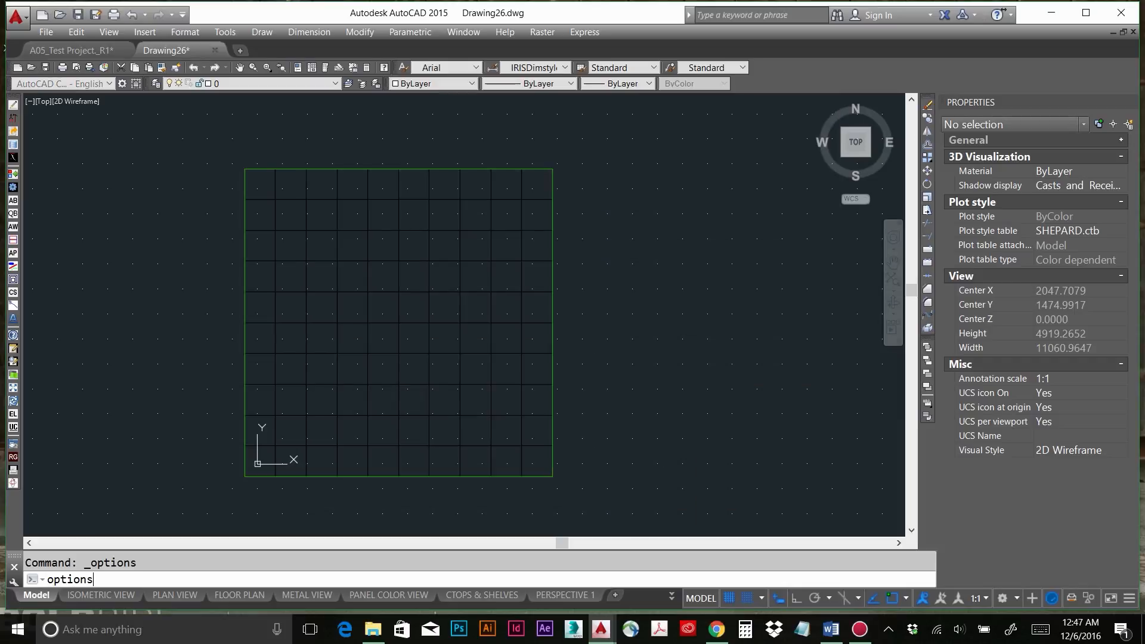
pyautogui.press('Return')
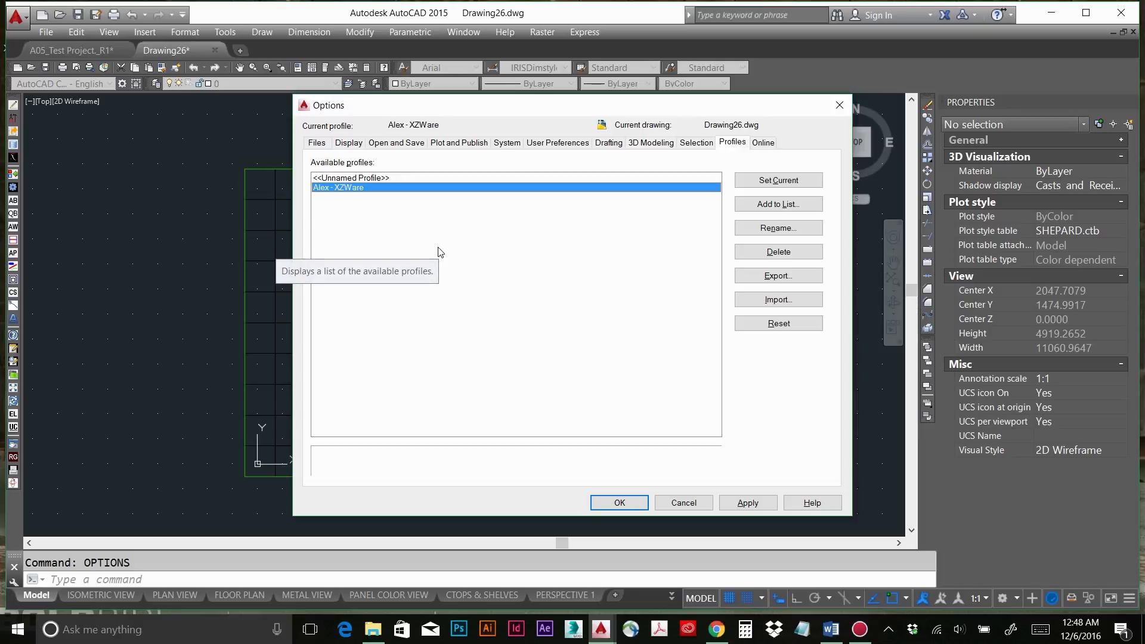
pyautogui.click(317, 143)
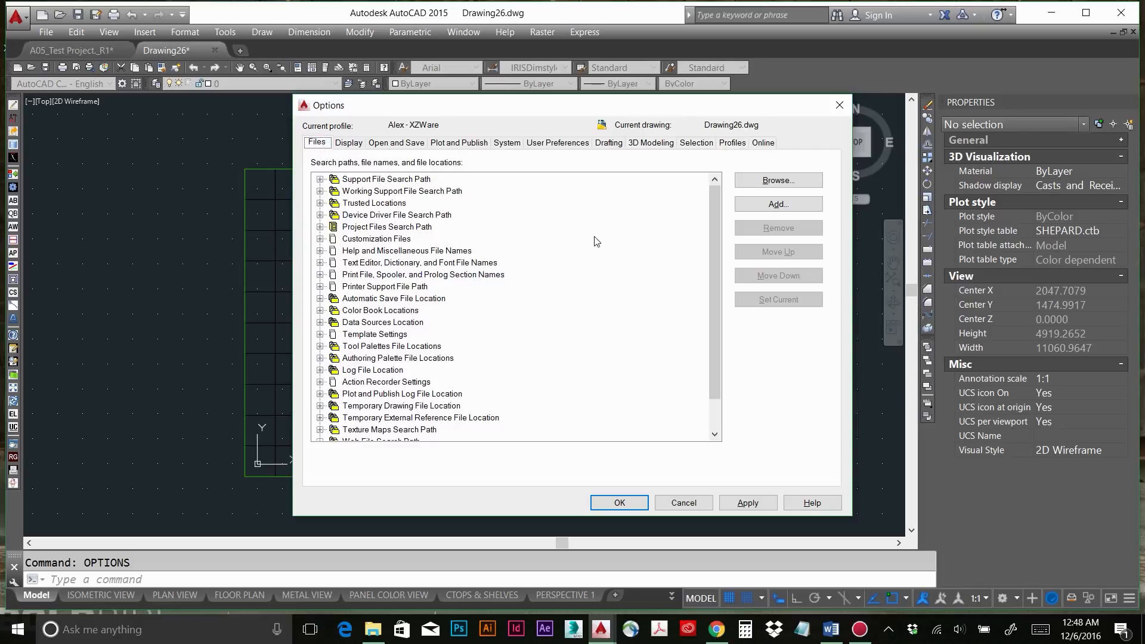
pyautogui.click(738, 144)
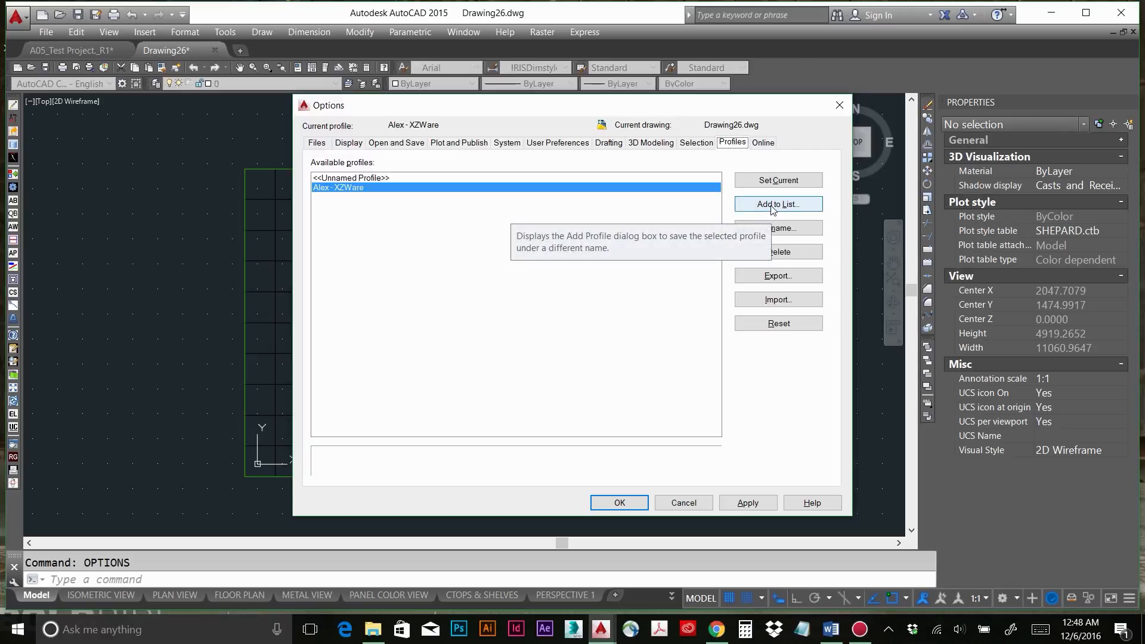
pyautogui.click(773, 207)
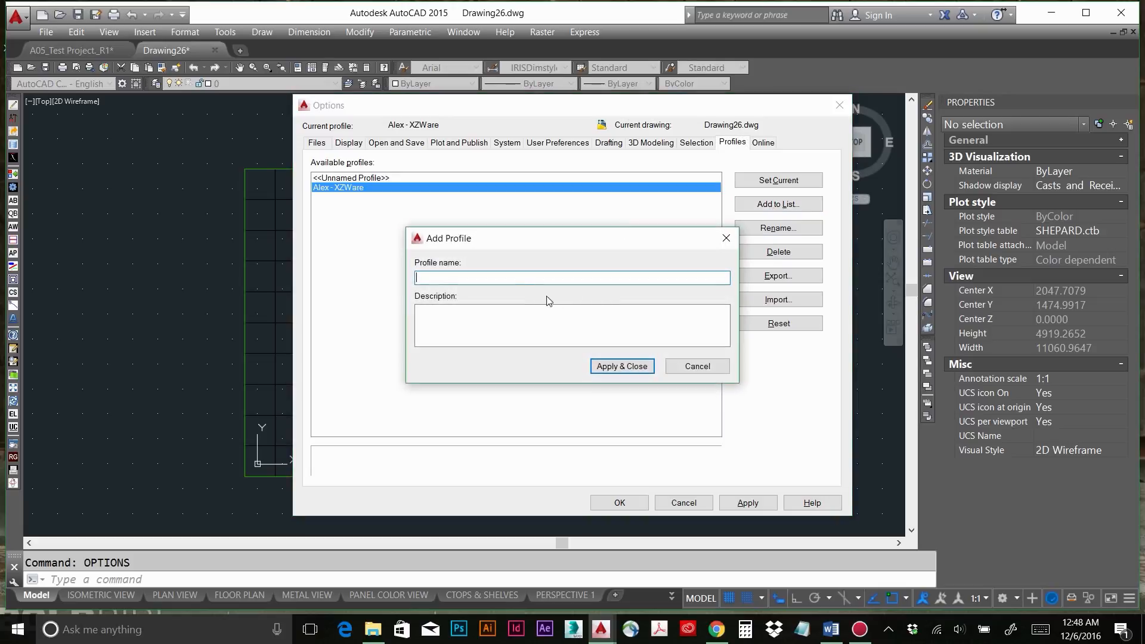
pyautogui.write('Alex - IRIS')
pyautogui.click(634, 370)
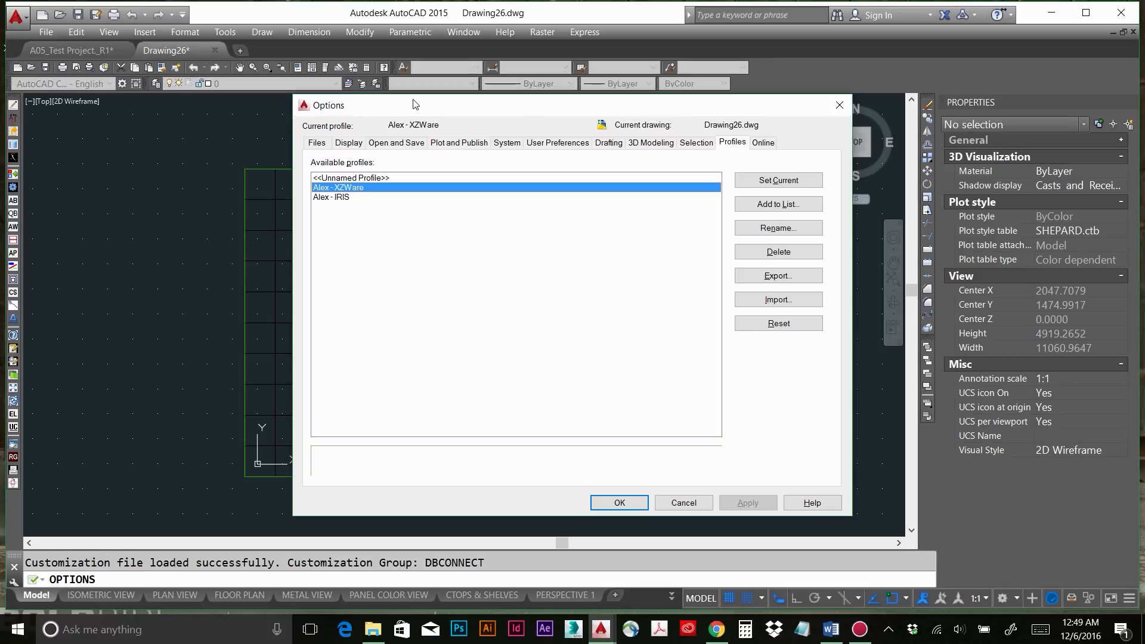
pyautogui.click(343, 198)
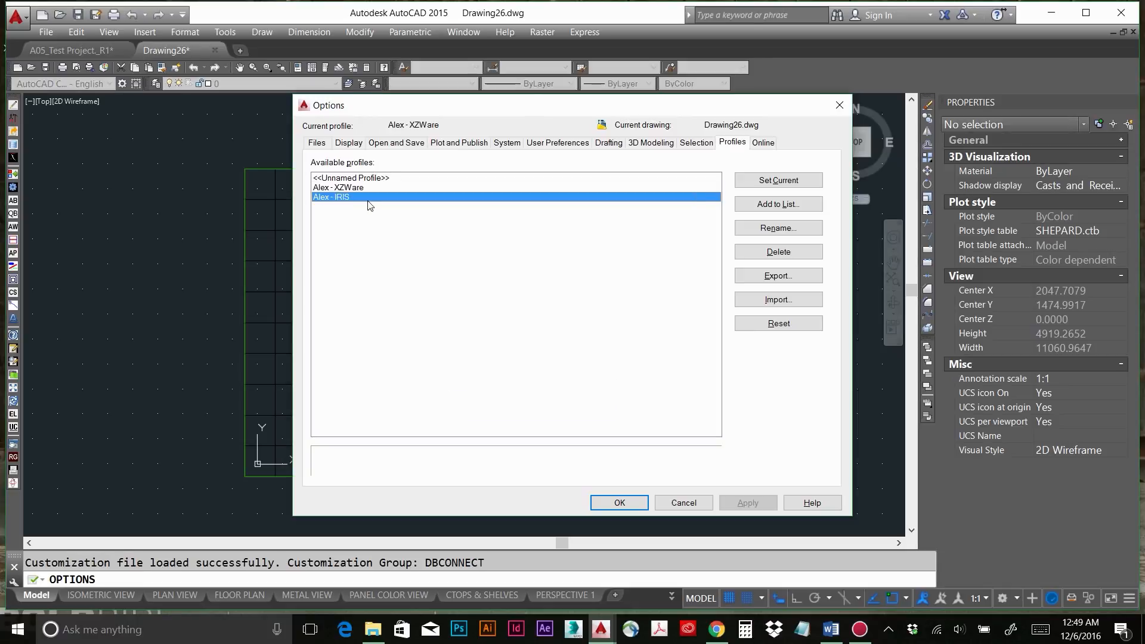
pyautogui.click(782, 183)
# Add the IRIS folder inside the profile owner's Dropbox on the C: drive to the Support File Search Path.
pyautogui.click(316, 143)
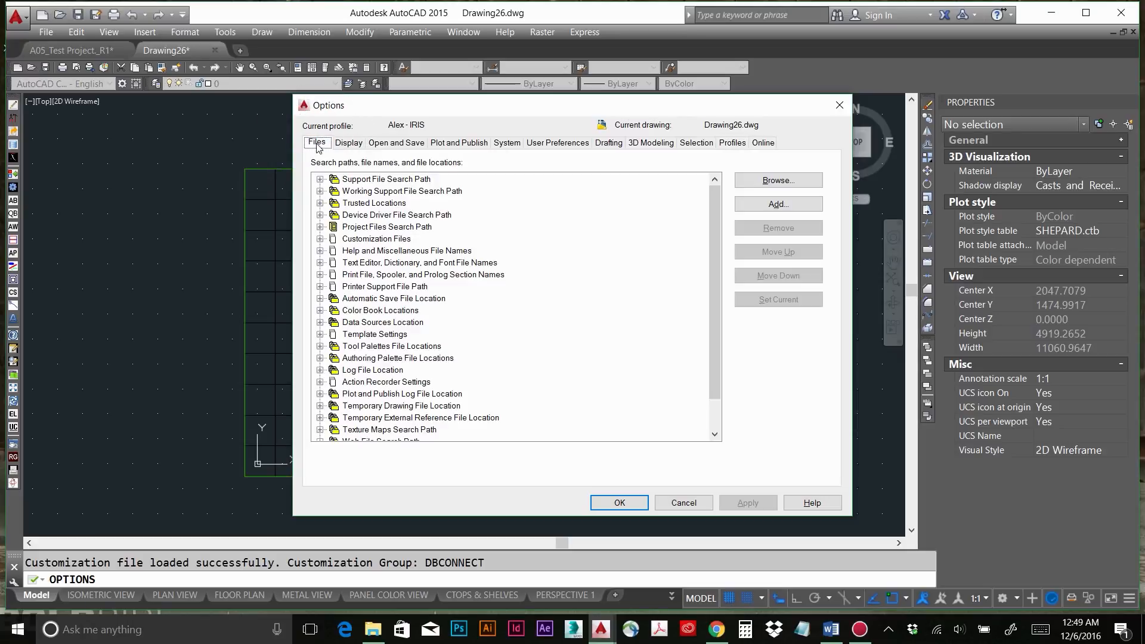
pyautogui.click(320, 180)
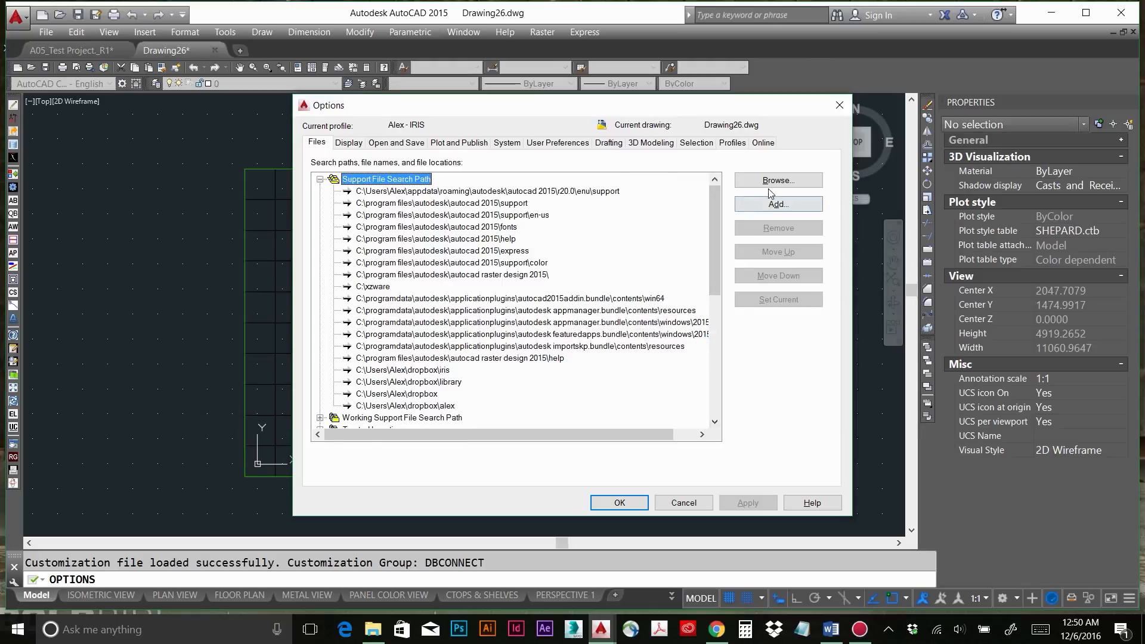
pyautogui.click(767, 206)
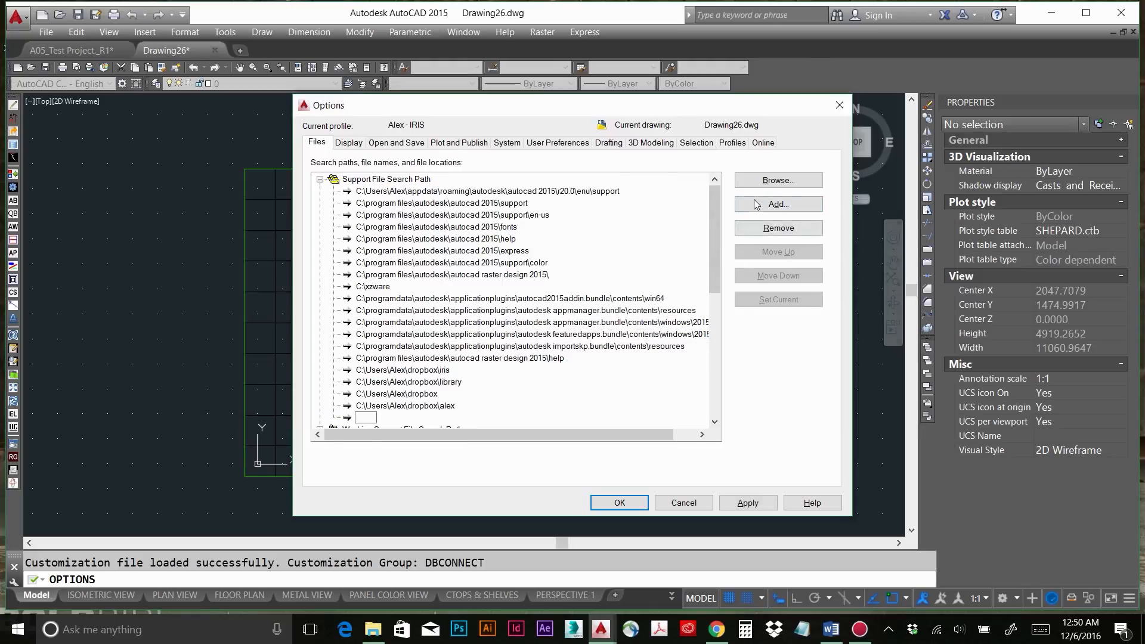
pyautogui.click(778, 181)
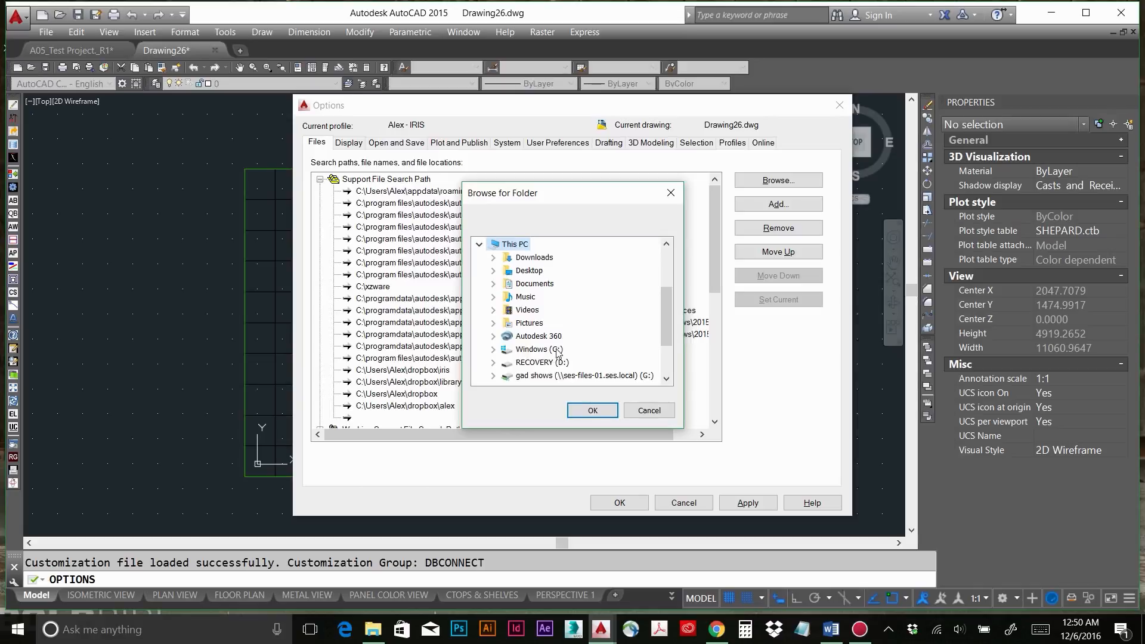
pyautogui.click(492, 351)
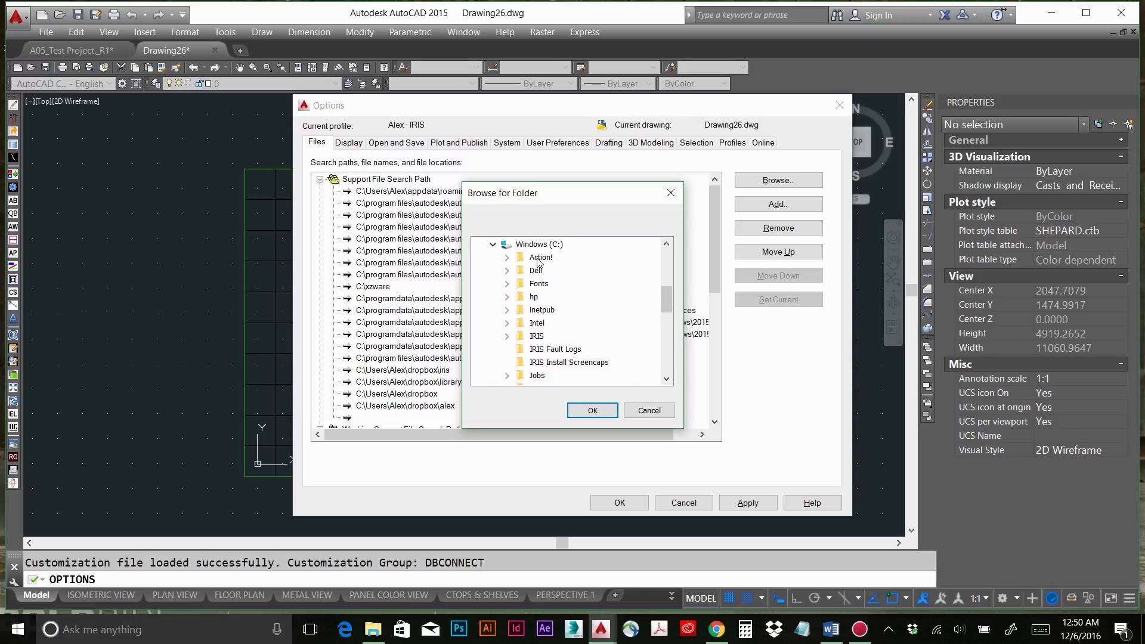
pyautogui.scroll(-6, 540, 373)
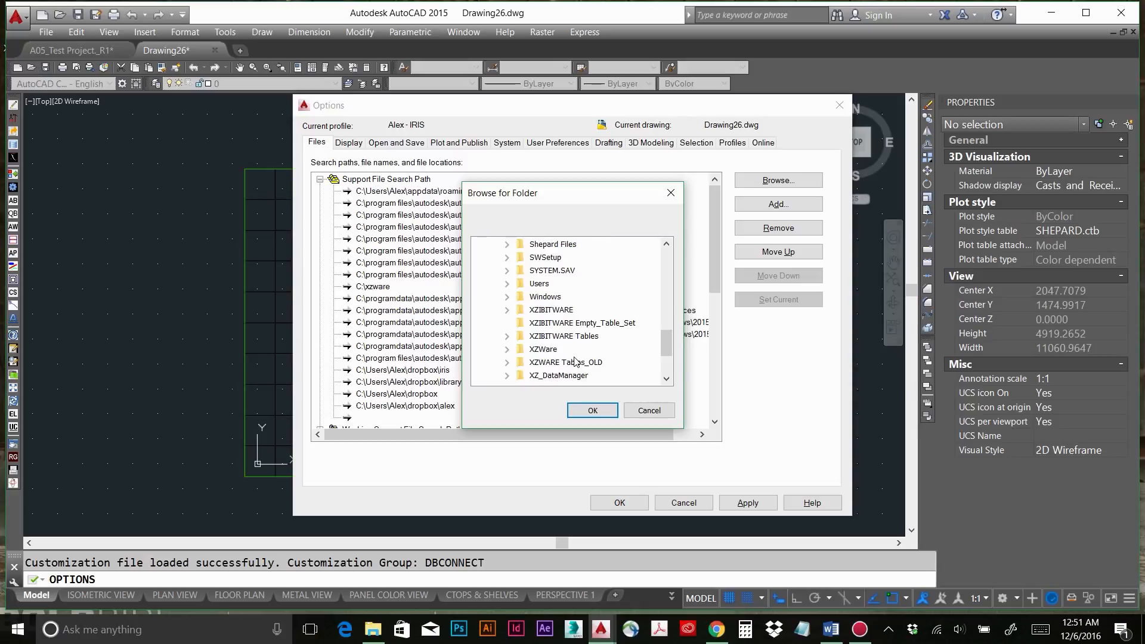
pyautogui.click(507, 284)
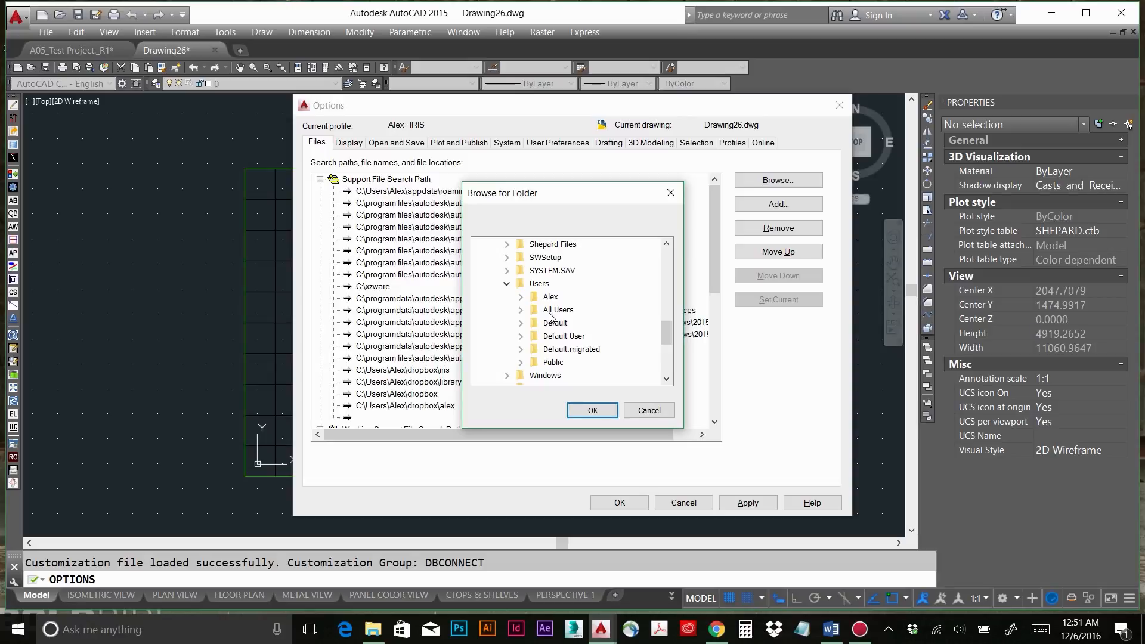
pyautogui.click(520, 297)
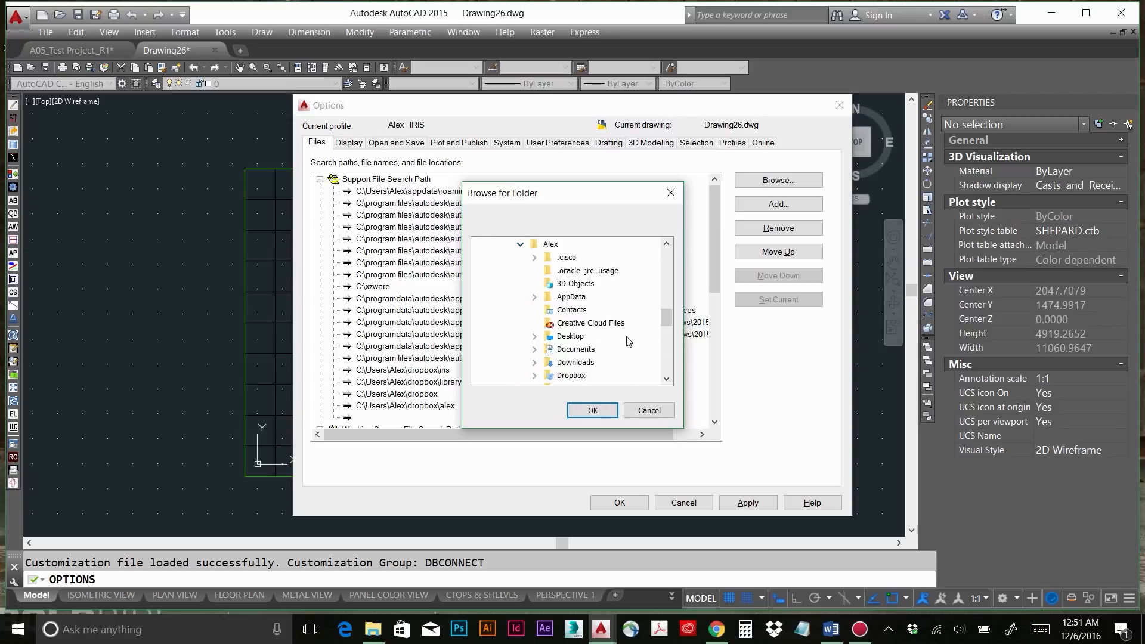
pyautogui.click(534, 375)
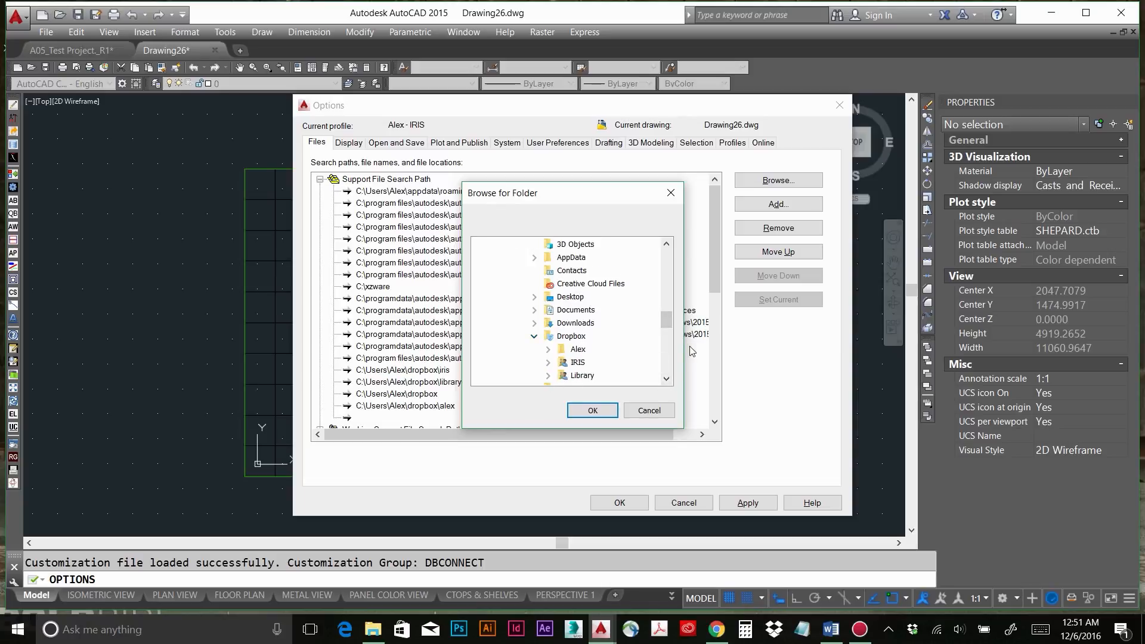
pyautogui.click(578, 363)
pyautogui.click(593, 410)
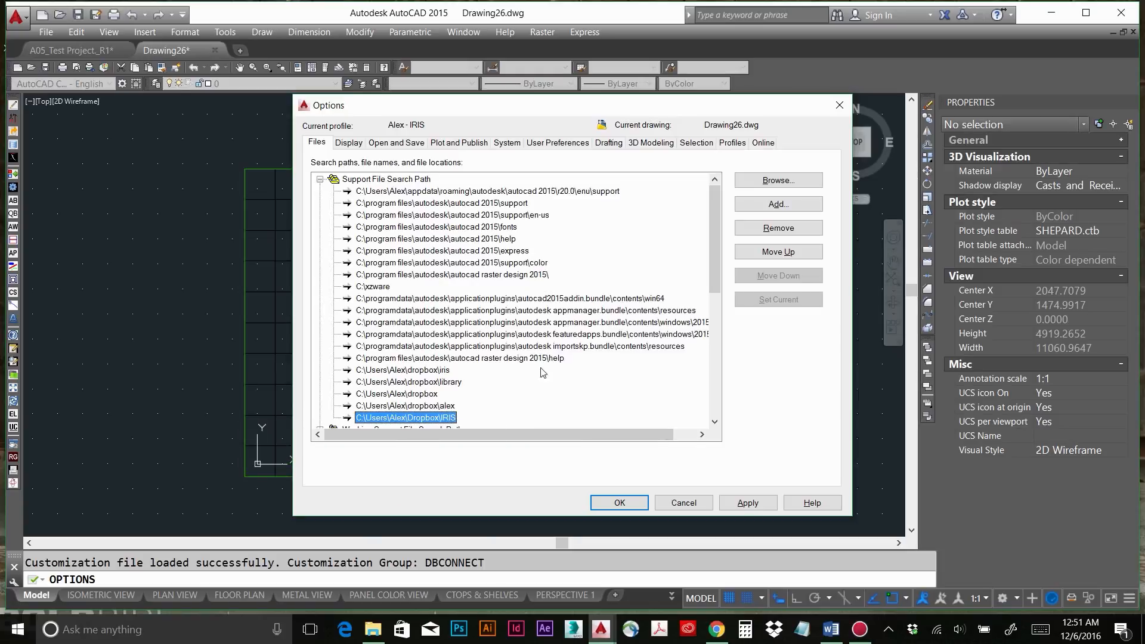
# Add the Library folder inside the profile owner's Dropbox on the C: drive to the Support File Search Path.
pyautogui.click(775, 204)
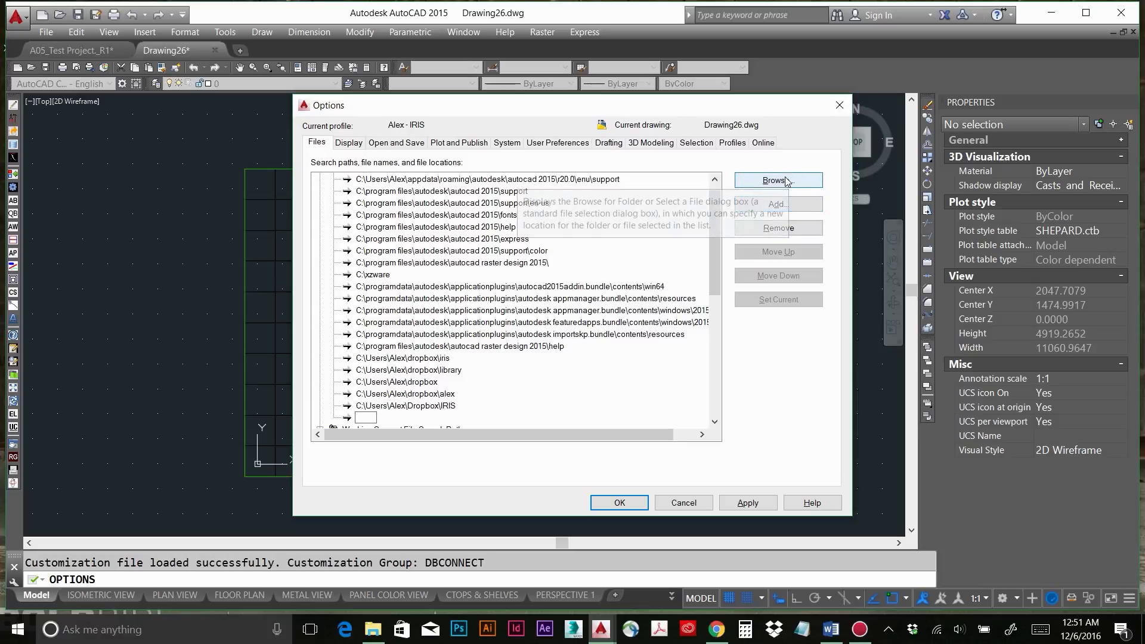
pyautogui.click(778, 180)
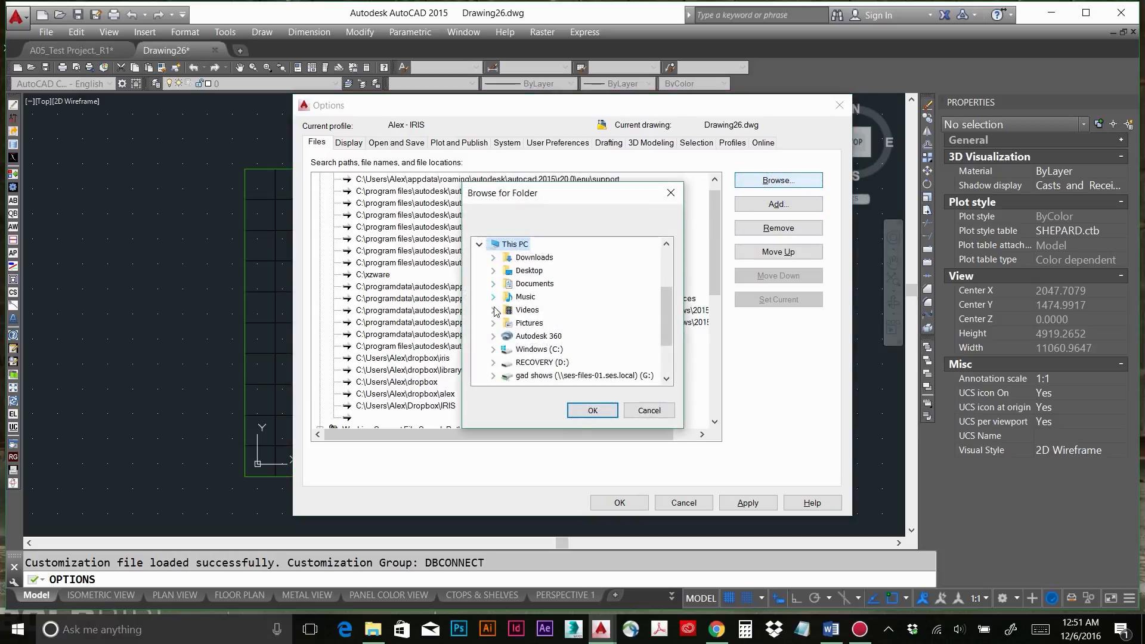
pyautogui.click(494, 350)
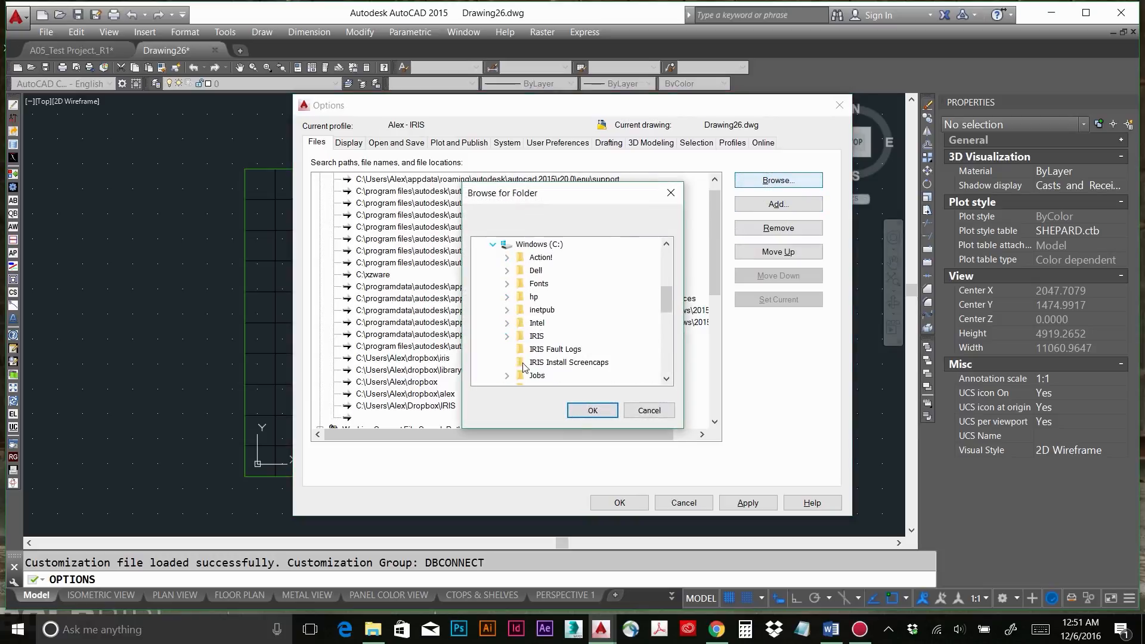
pyautogui.scroll(-8, 540, 351)
pyautogui.scroll(3, 528, 316)
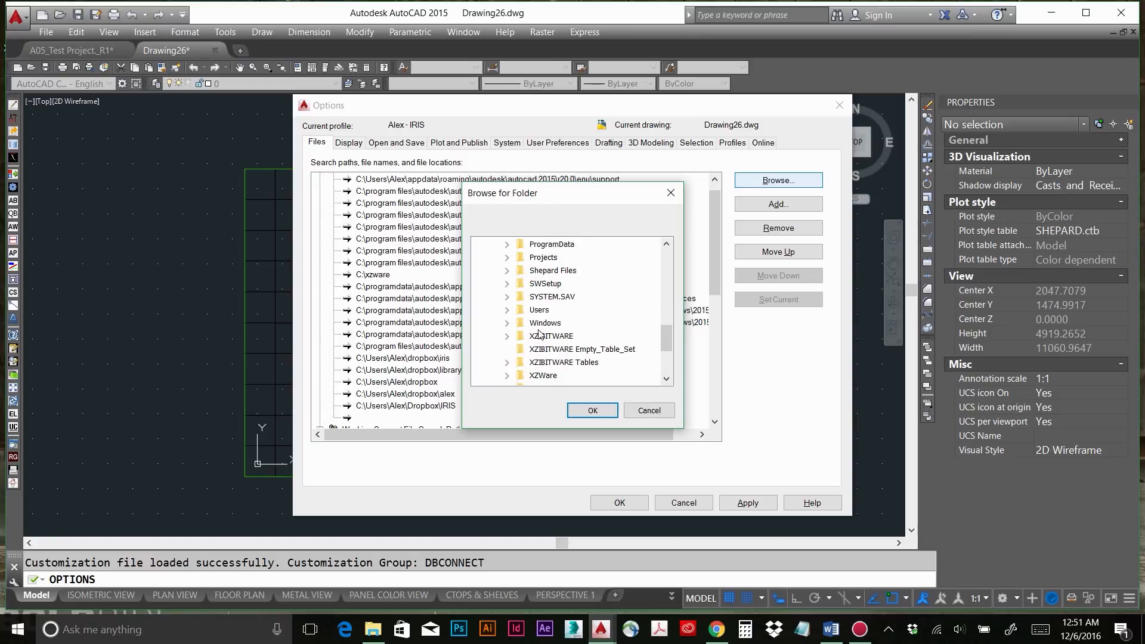
pyautogui.click(507, 310)
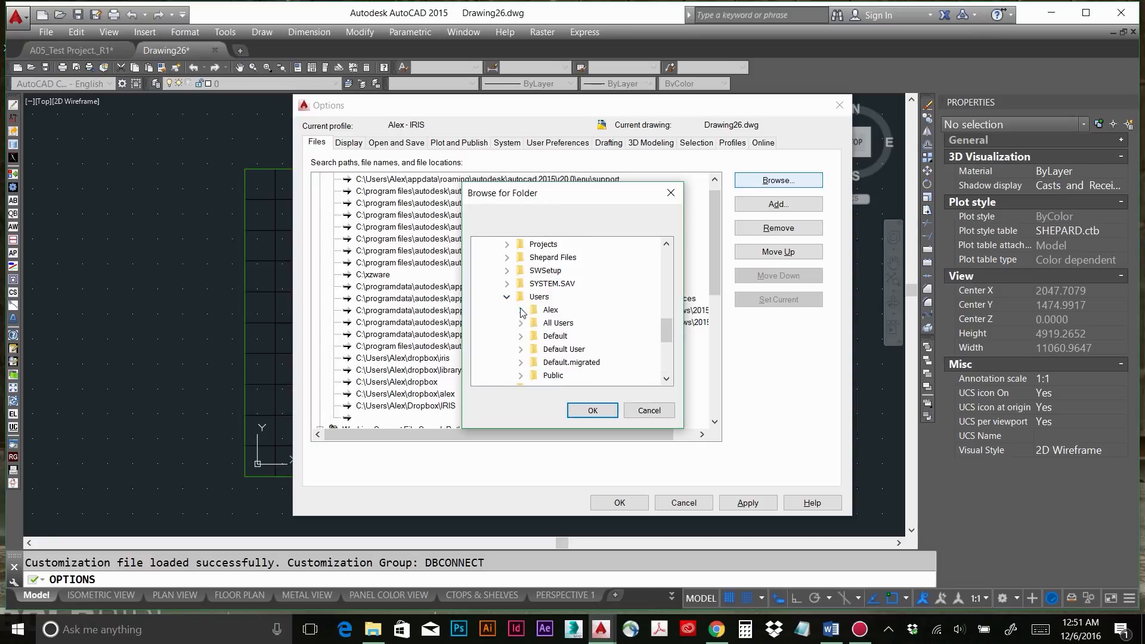
pyautogui.click(521, 316)
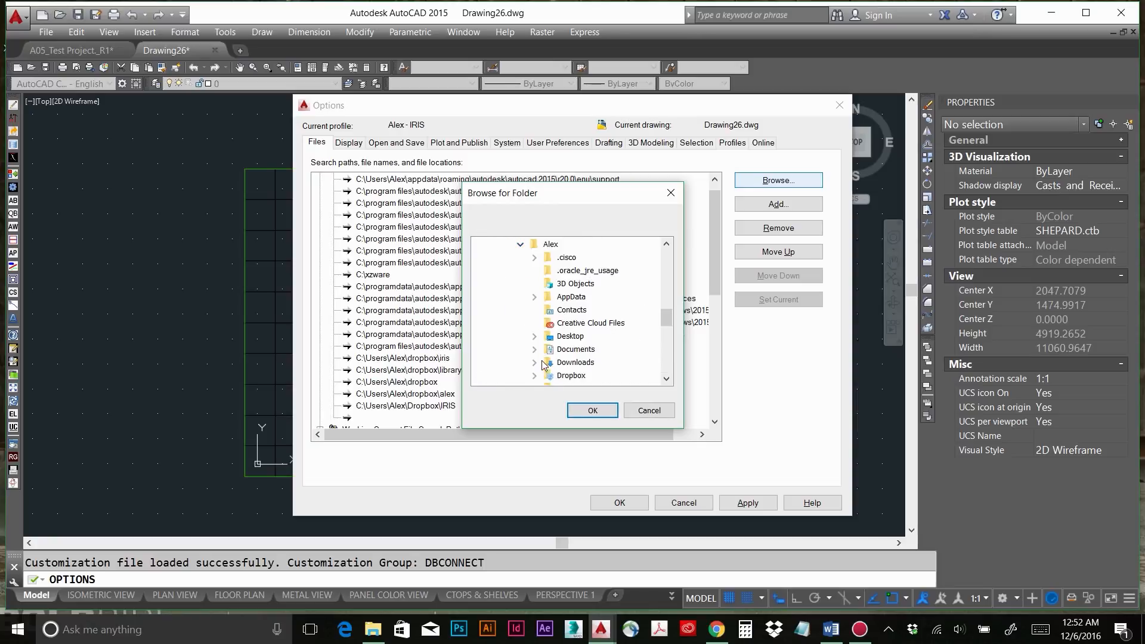
pyautogui.click(533, 376)
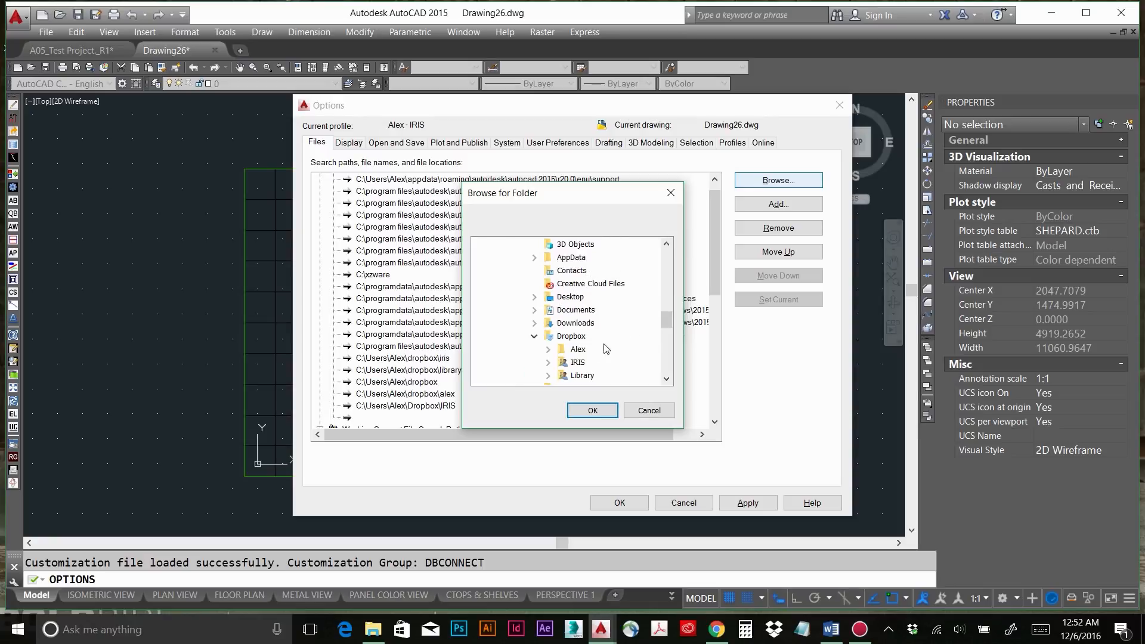
pyautogui.click(576, 377)
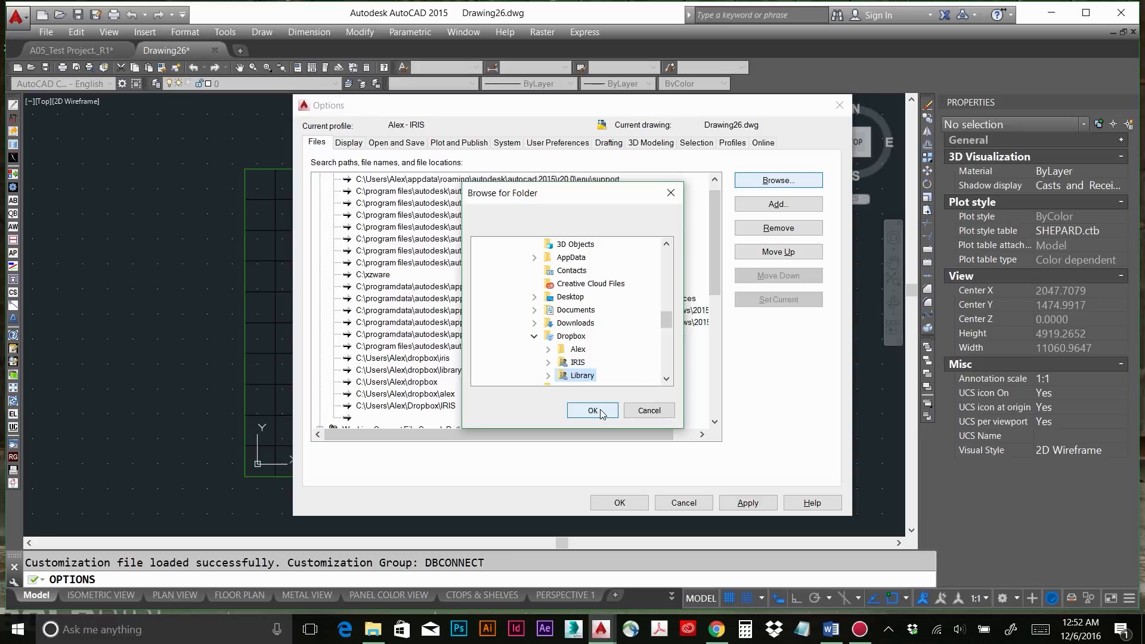
pyautogui.click(593, 411)
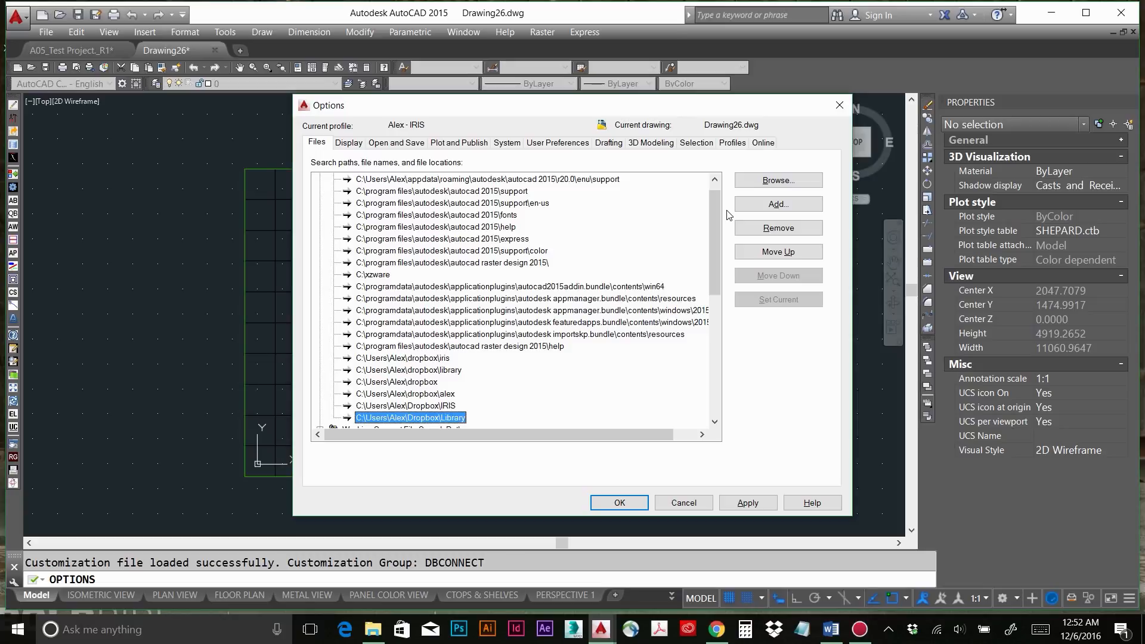
# Add the profile owner's main Dropbox folder under Users on the C: drive to the Support File Search Path.
pyautogui.click(775, 205)
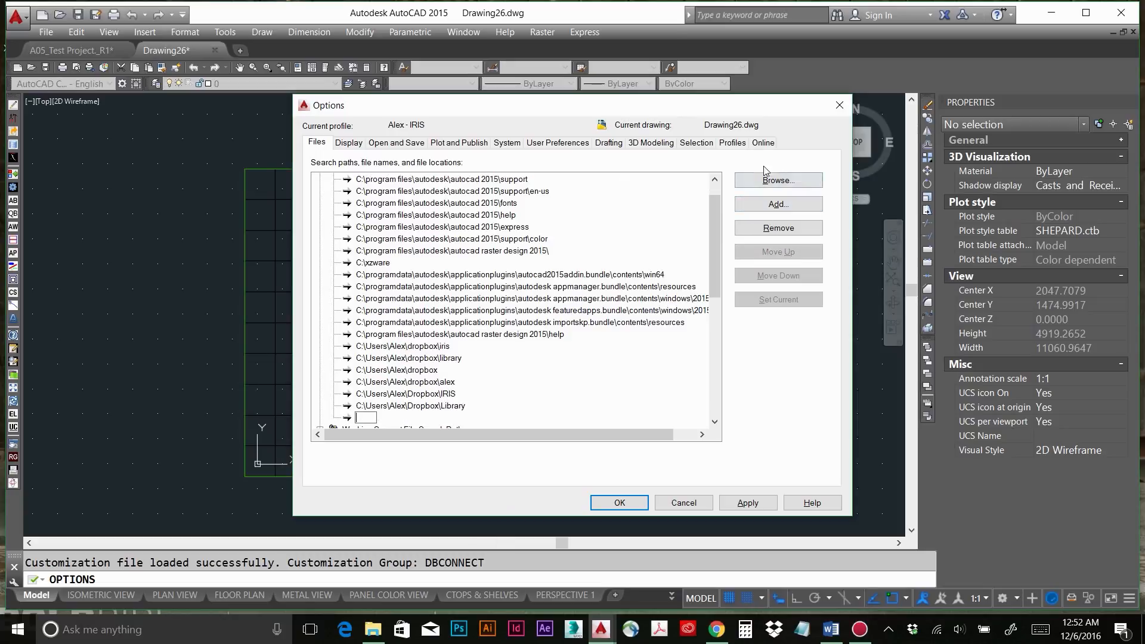
pyautogui.click(755, 183)
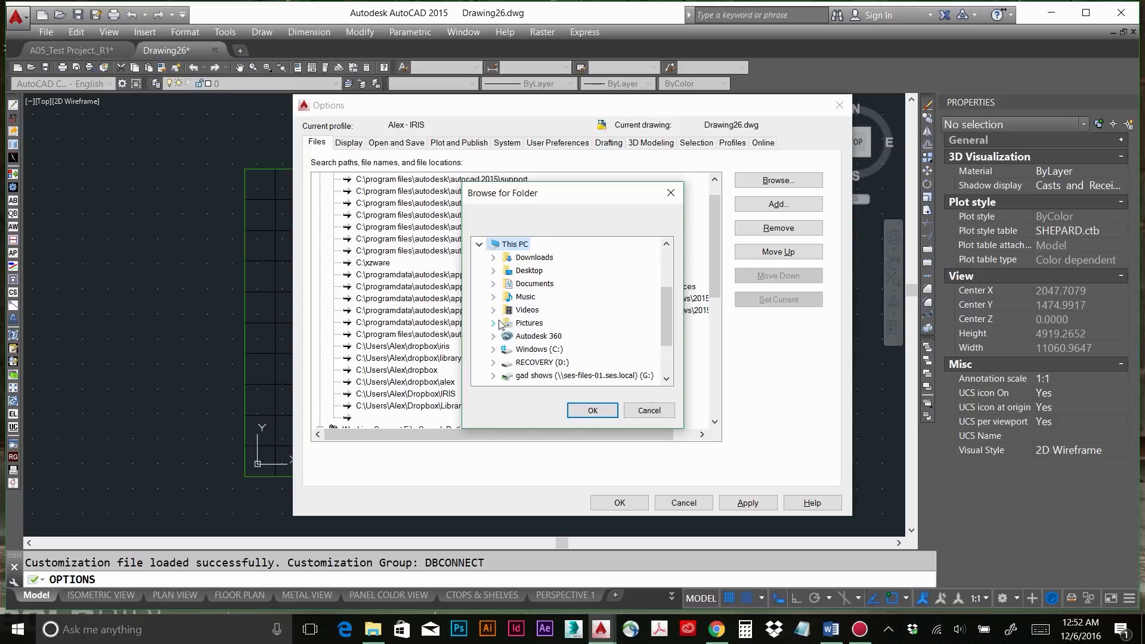
pyautogui.click(493, 350)
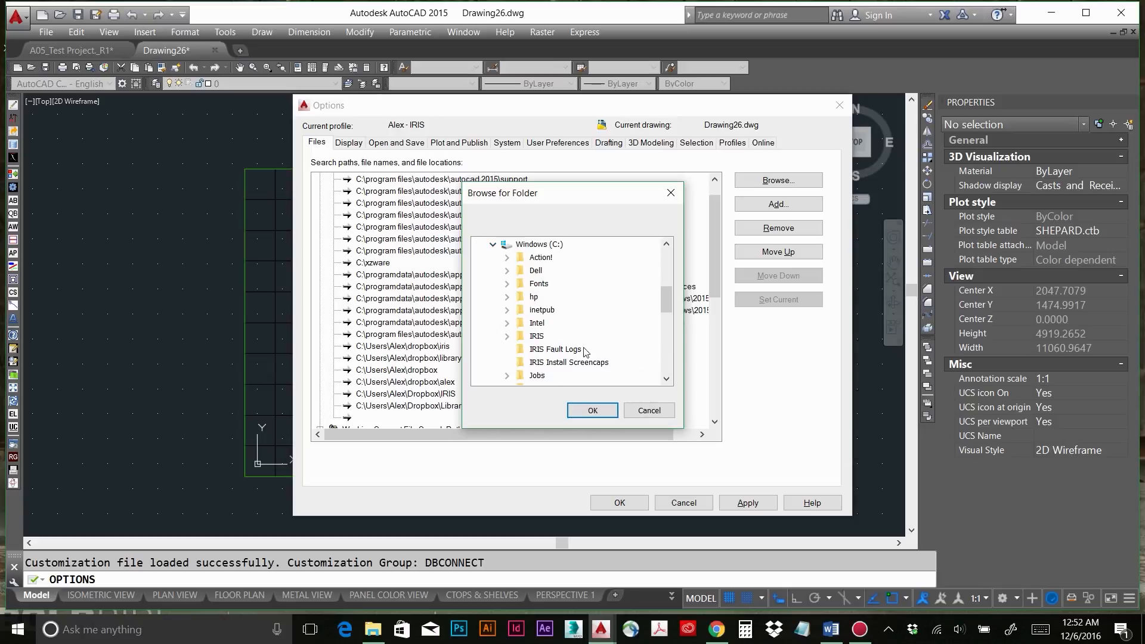
pyautogui.scroll(-7, 533, 364)
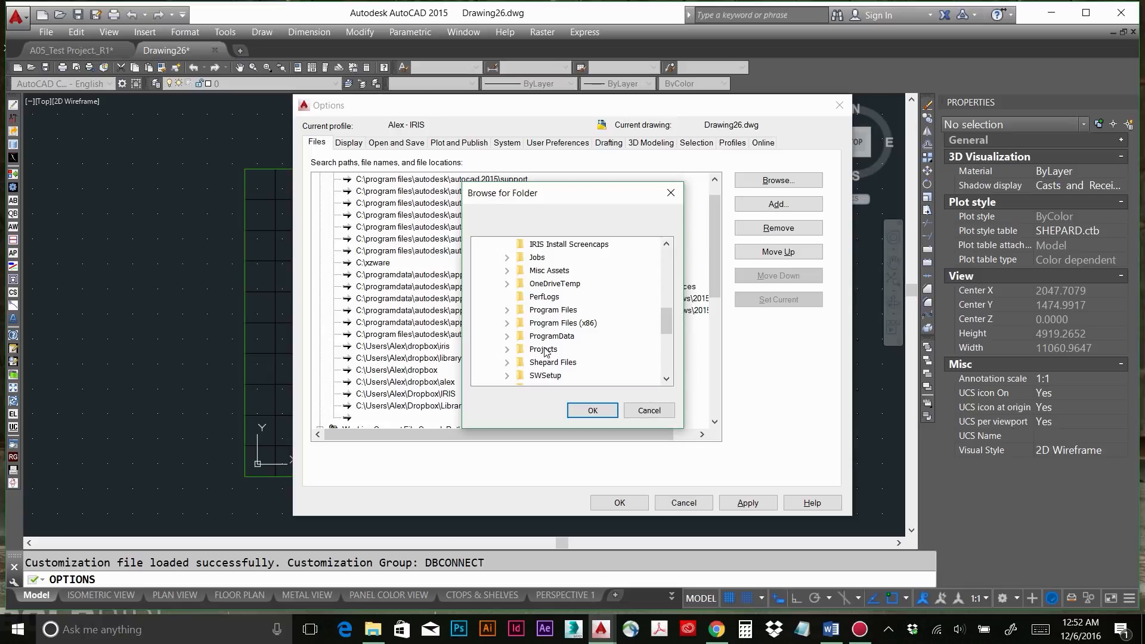
pyautogui.click(504, 285)
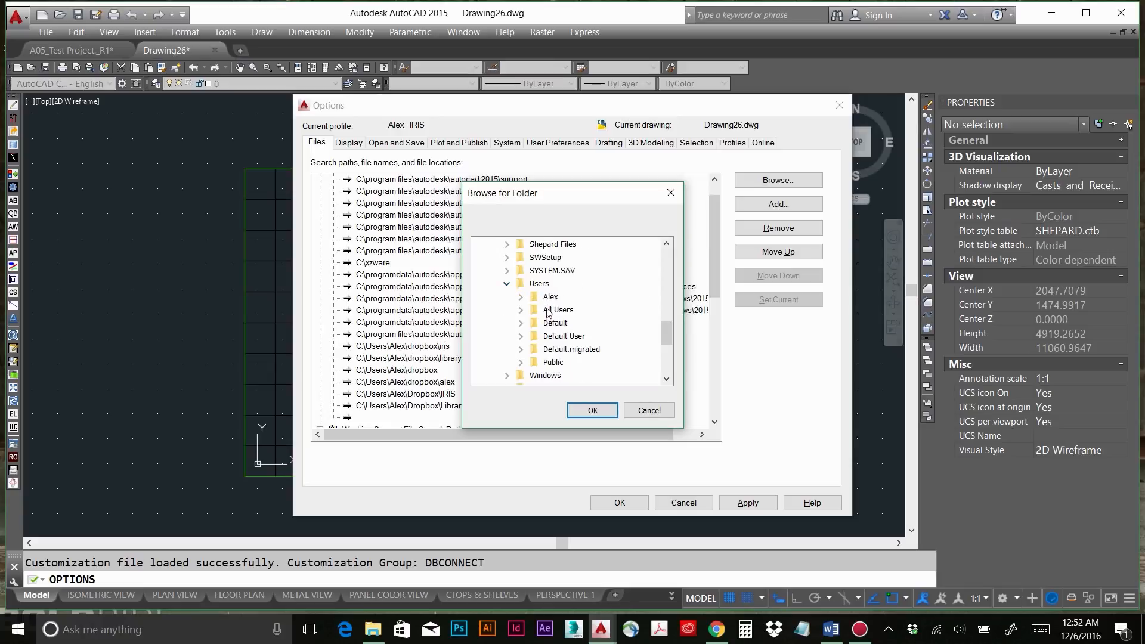
pyautogui.click(521, 297)
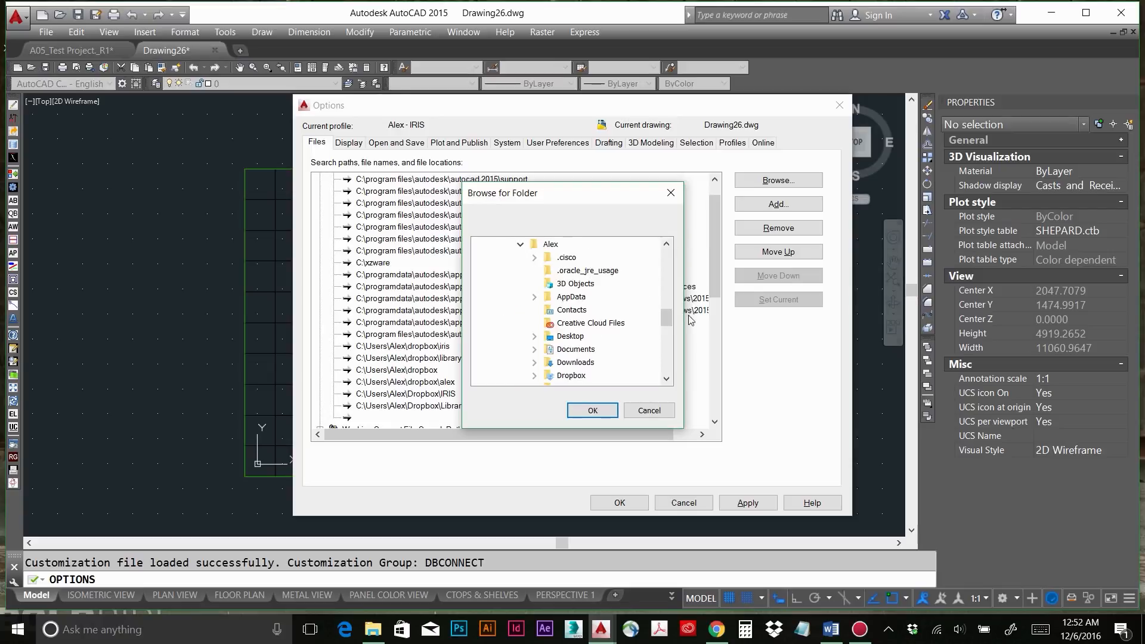
pyautogui.click(569, 375)
pyautogui.click(666, 379)
pyautogui.click(666, 378)
pyautogui.click(666, 379)
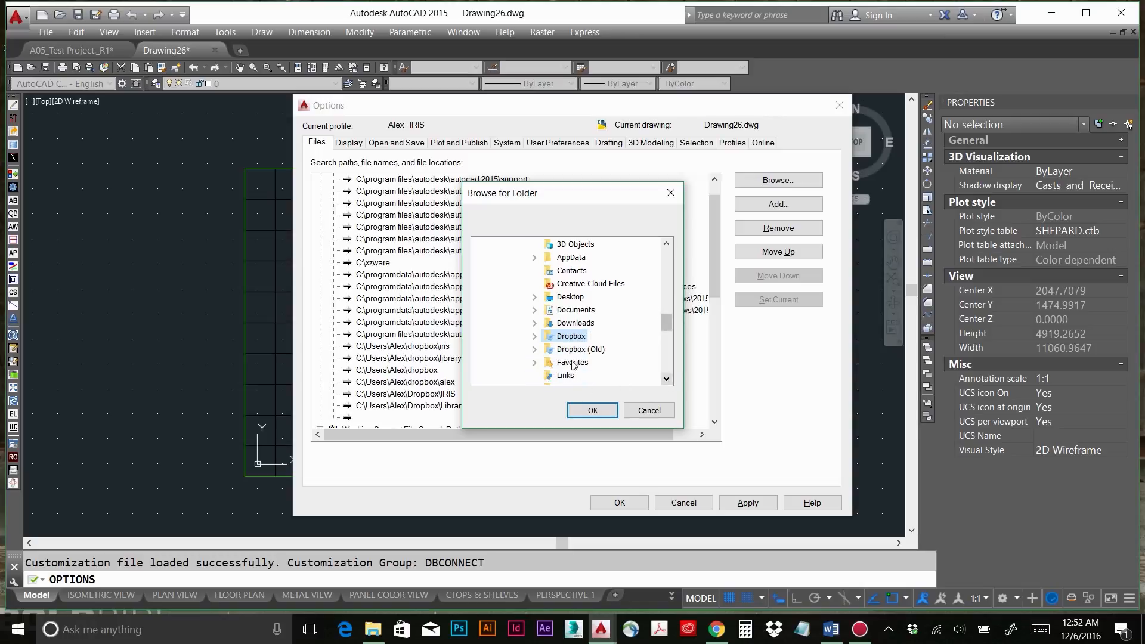
pyautogui.click(533, 337)
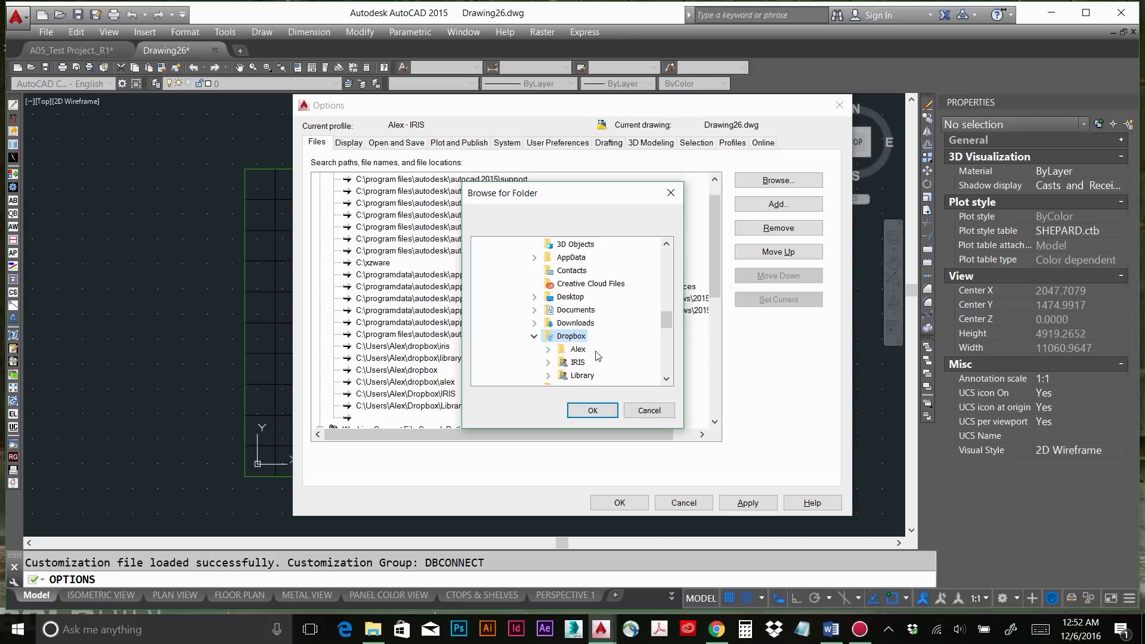
pyautogui.click(592, 410)
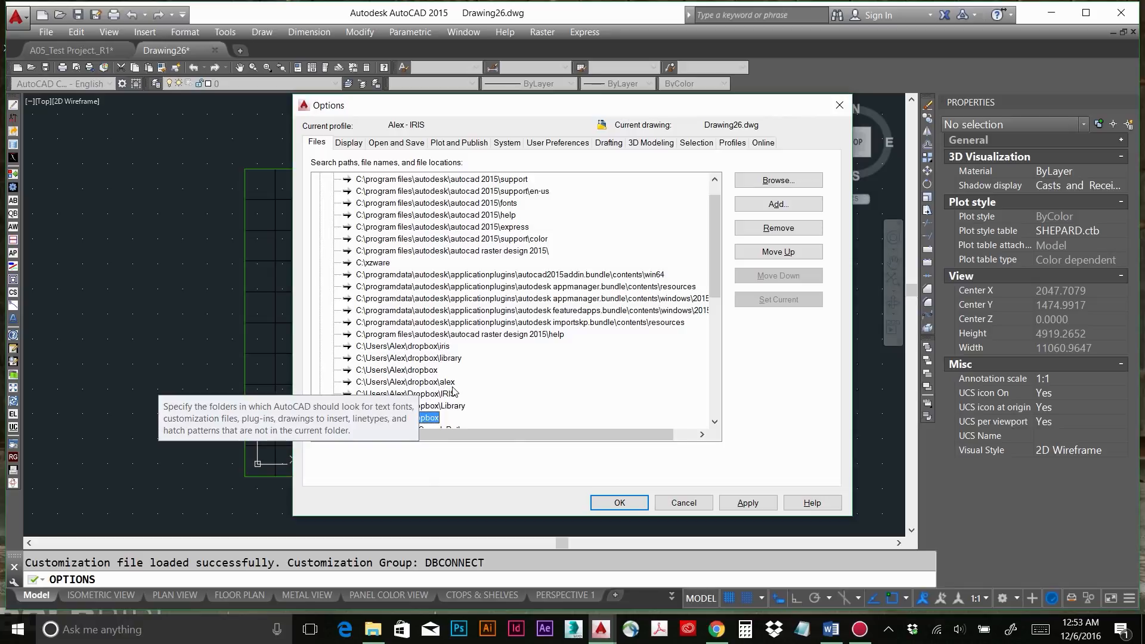
# Add the Dropbox subfolder named with the owner's first name to the Support File Search Path, and apply the changes.
pyautogui.click(791, 207)
pyautogui.click(779, 180)
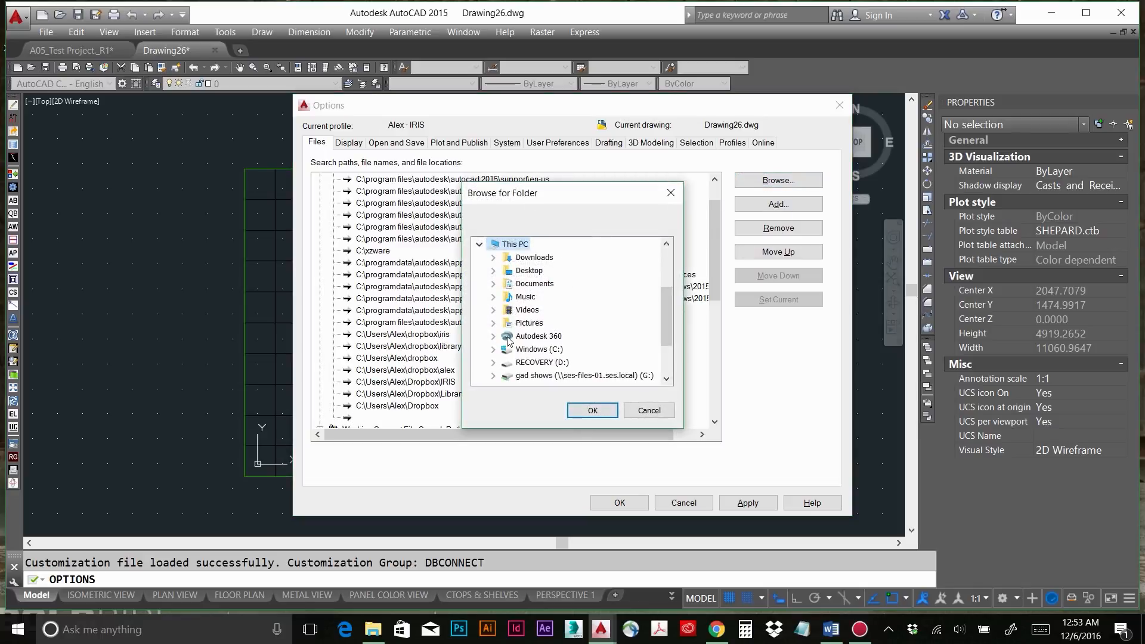
pyautogui.click(493, 350)
pyautogui.scroll(-3, 555, 334)
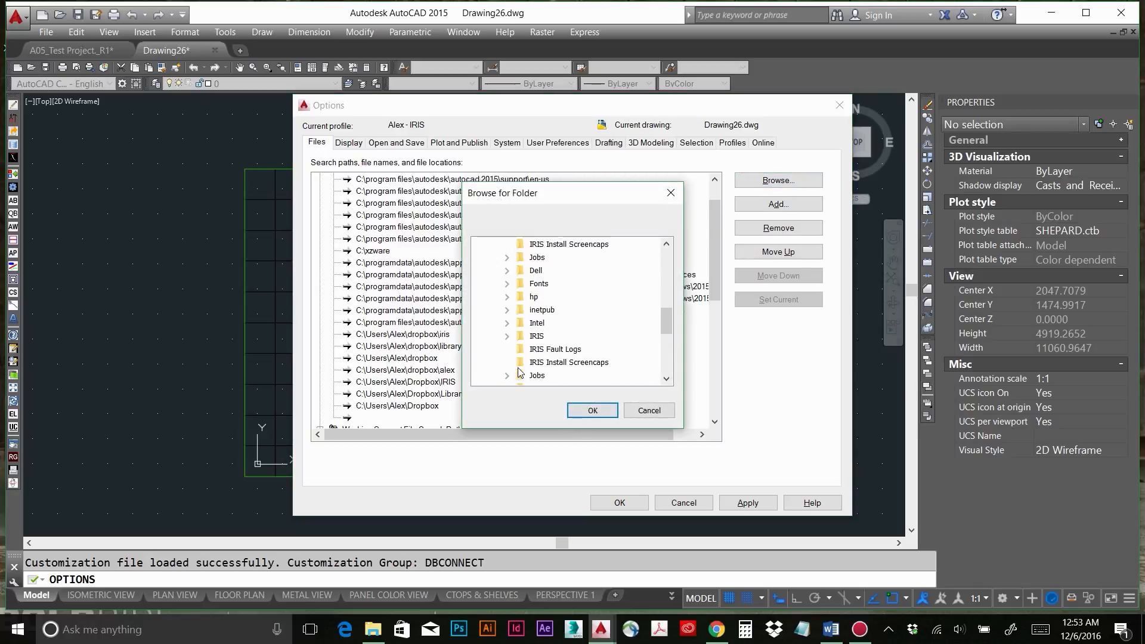
pyautogui.scroll(-6, 562, 329)
pyautogui.scroll(3, 560, 325)
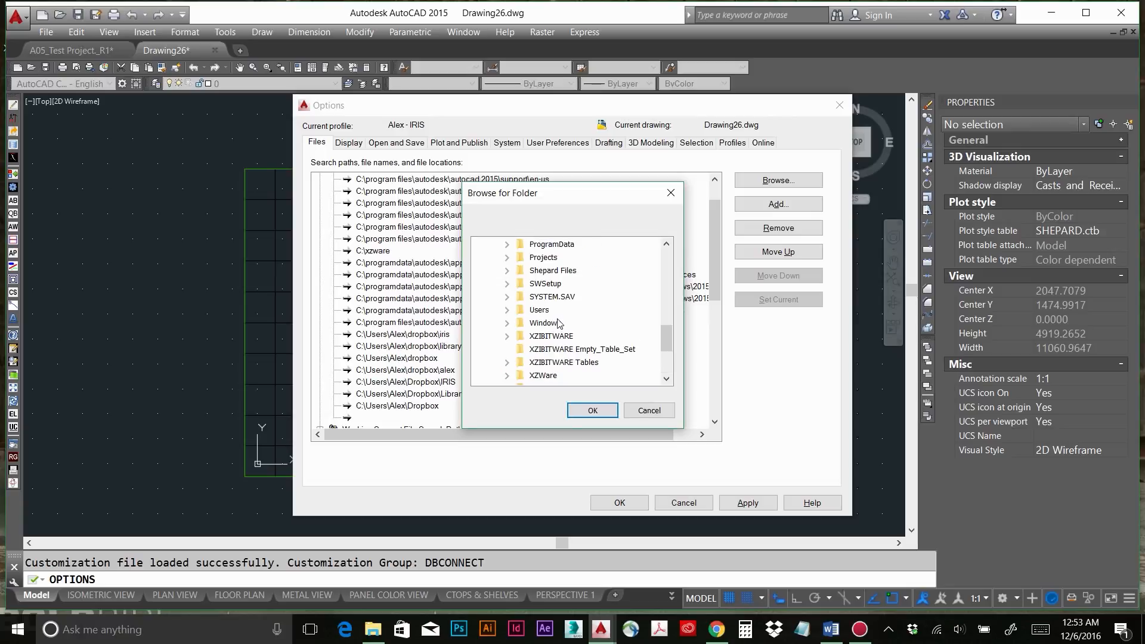
pyautogui.click(507, 311)
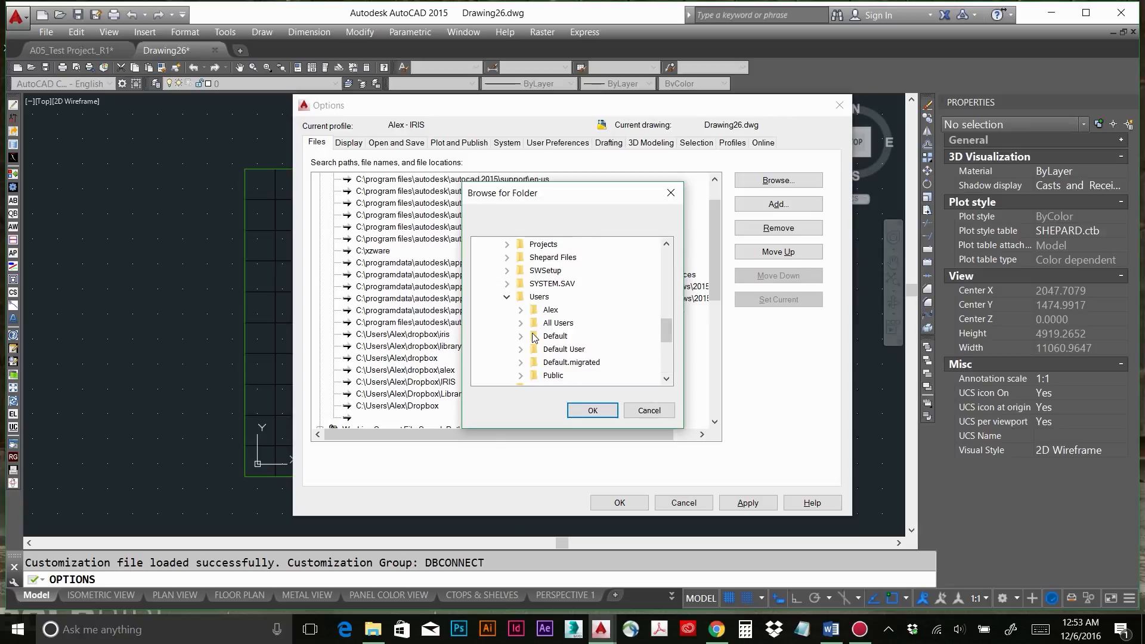
pyautogui.click(523, 310)
pyautogui.scroll(-3, 618, 371)
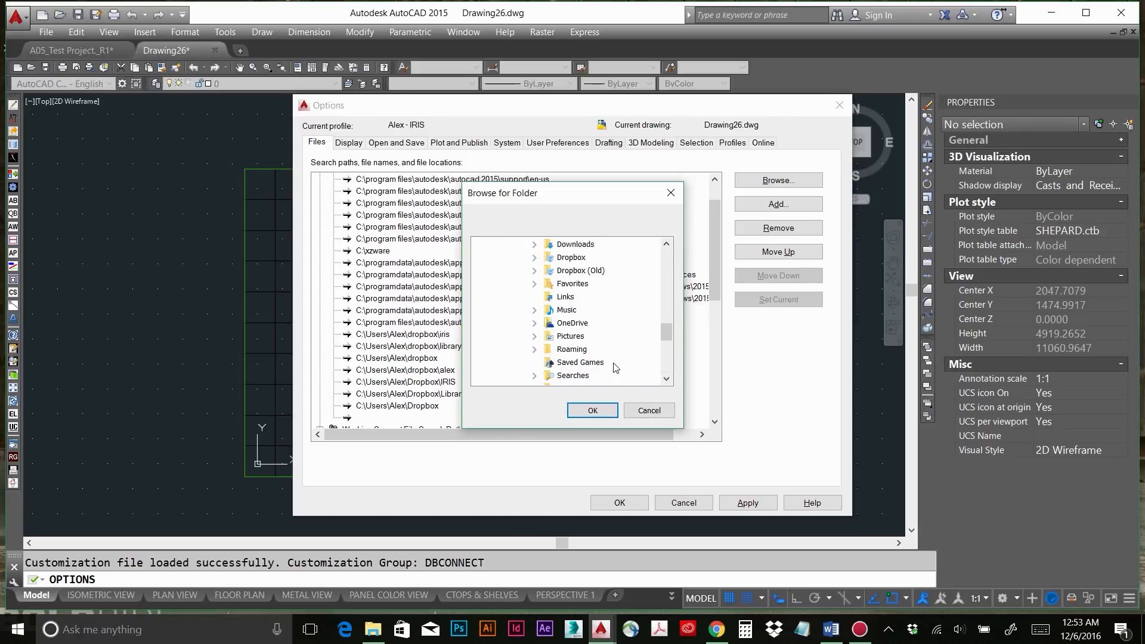
pyautogui.click(535, 258)
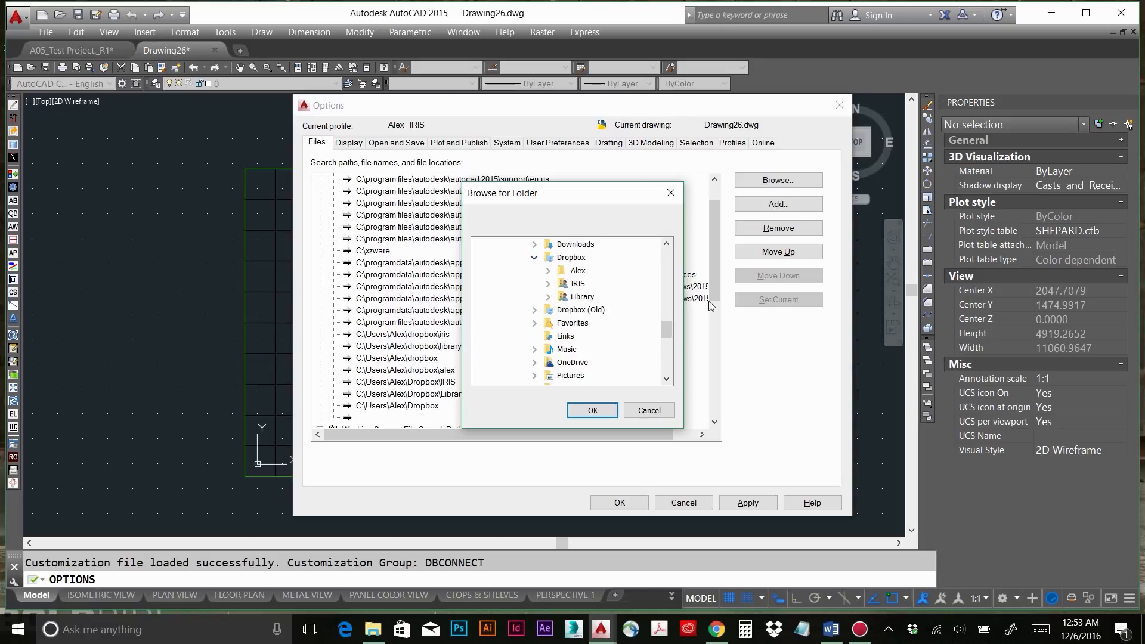
pyautogui.click(576, 271)
pyautogui.click(590, 411)
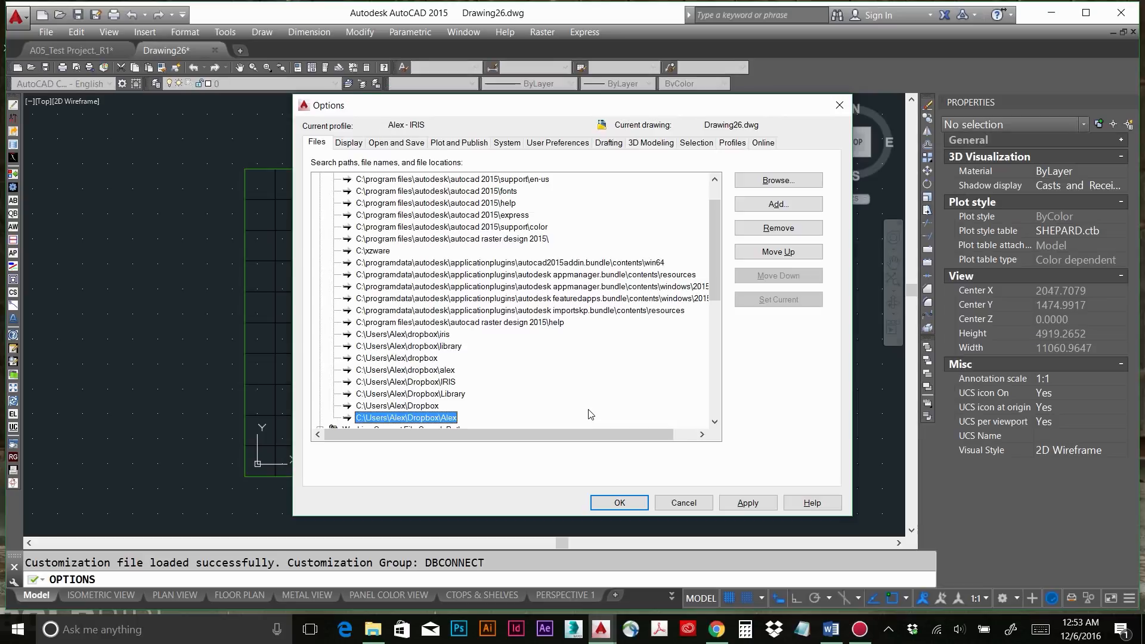
pyautogui.click(748, 503)
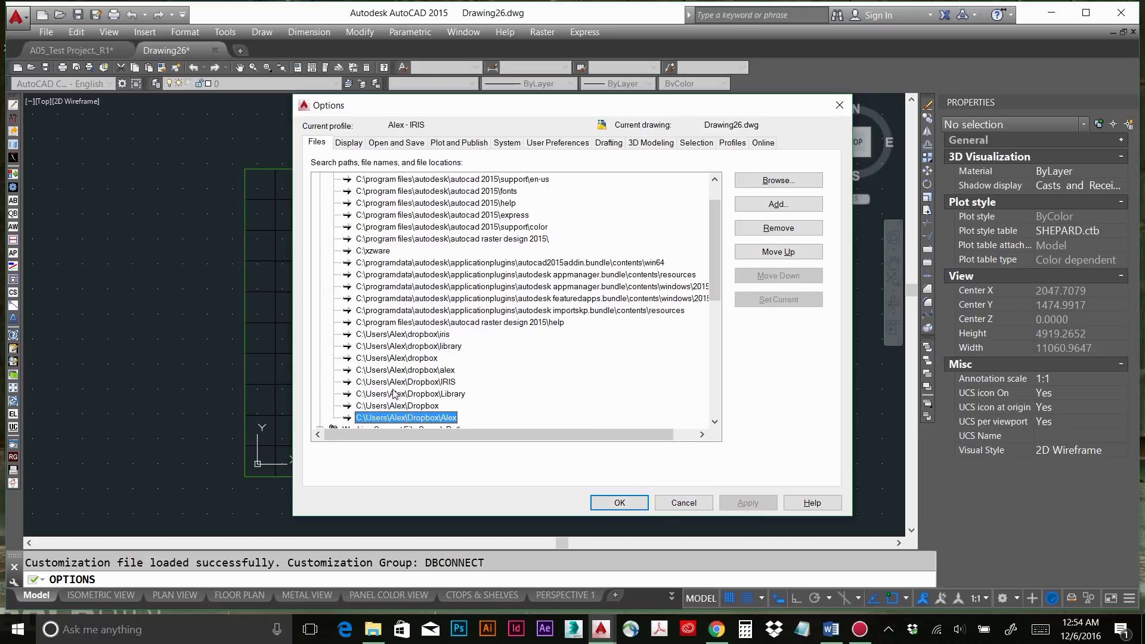
# Examine the Dropbox entries in the Working Support File Search Path and compare them with the Support File Search Path.
pyautogui.scroll(1, 370, 349)
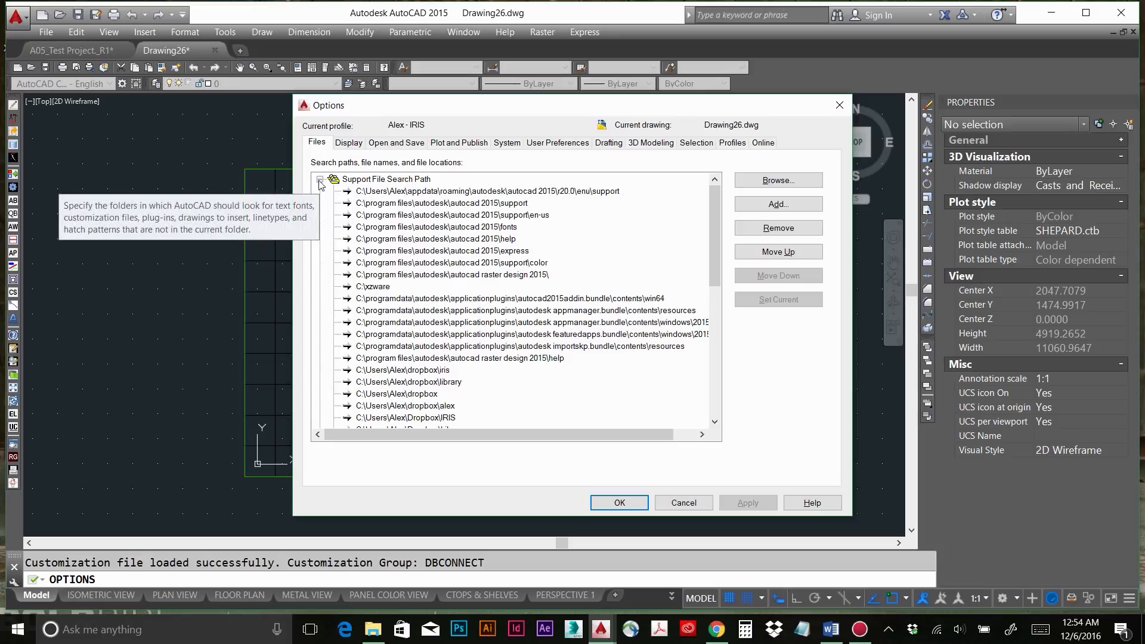
pyautogui.click(361, 182)
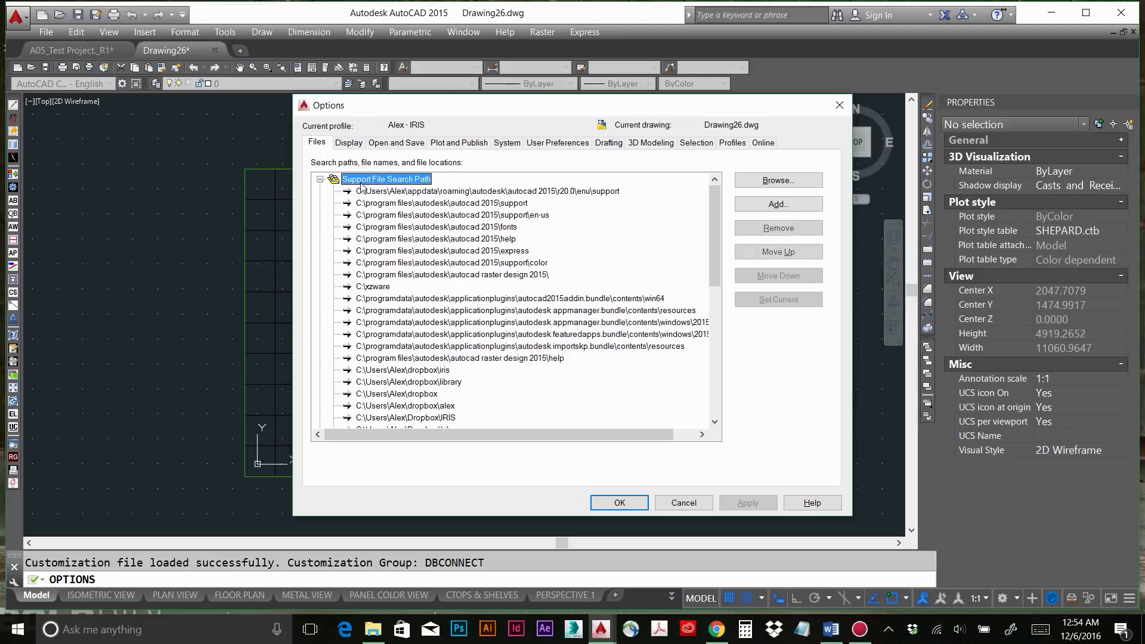
pyautogui.click(320, 179)
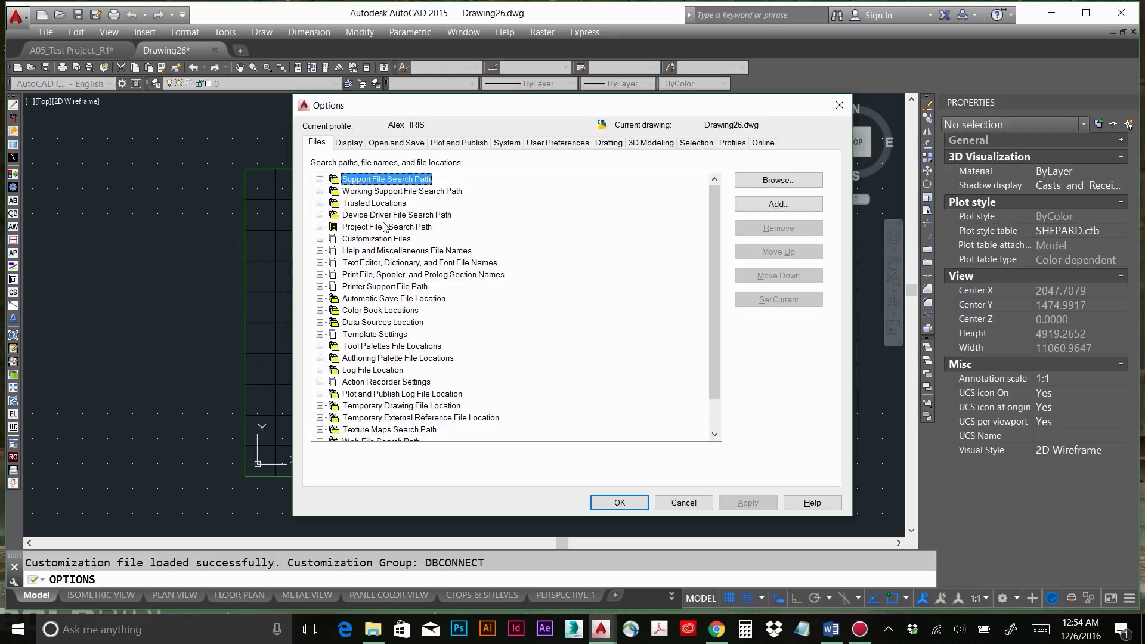
pyautogui.click(377, 192)
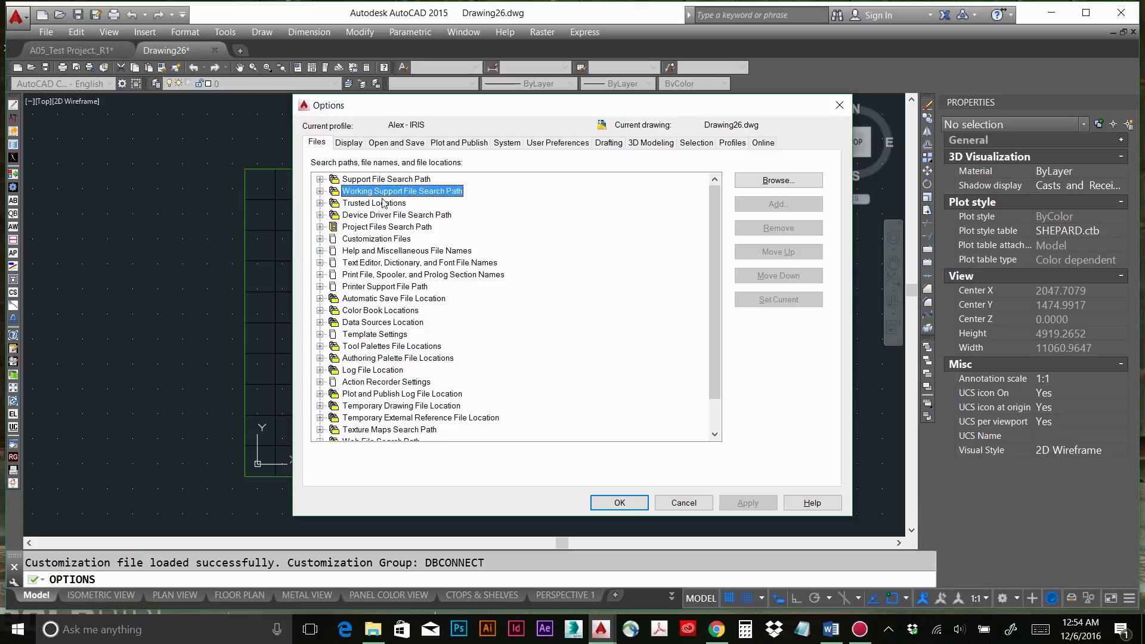
pyautogui.click(320, 191)
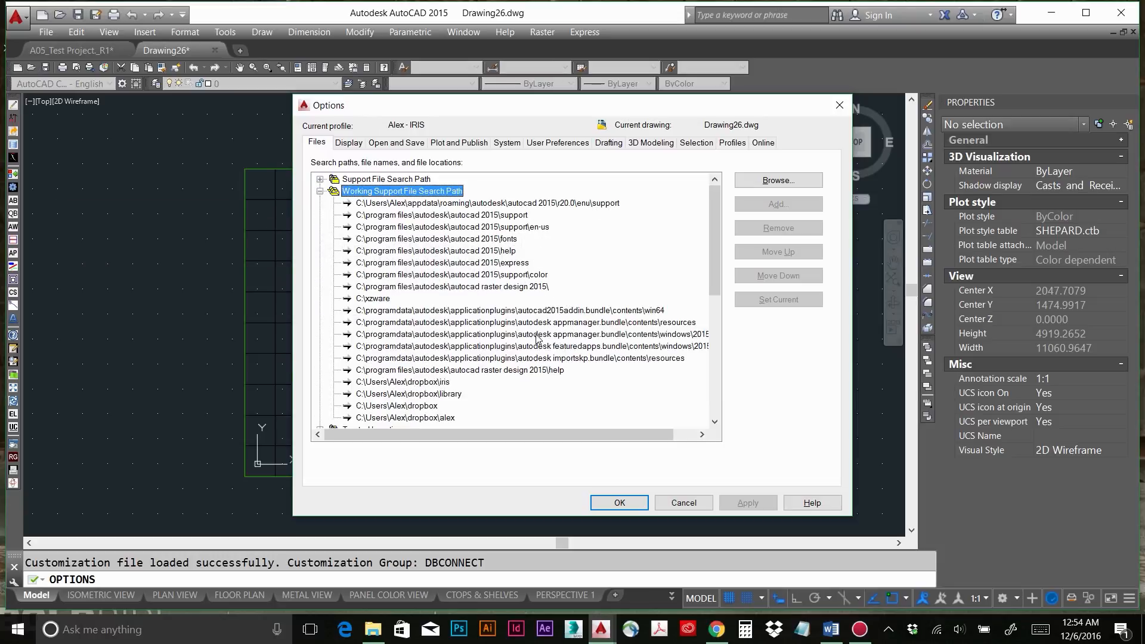
pyautogui.click(447, 383)
pyautogui.click(446, 394)
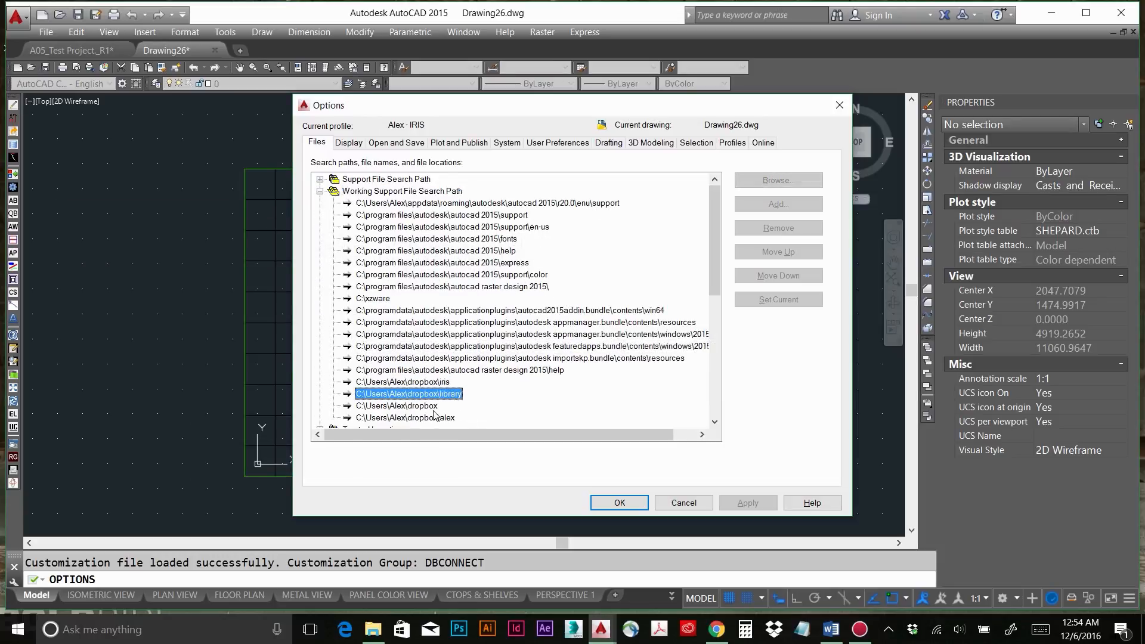
pyautogui.click(444, 406)
pyautogui.click(441, 418)
pyautogui.click(451, 383)
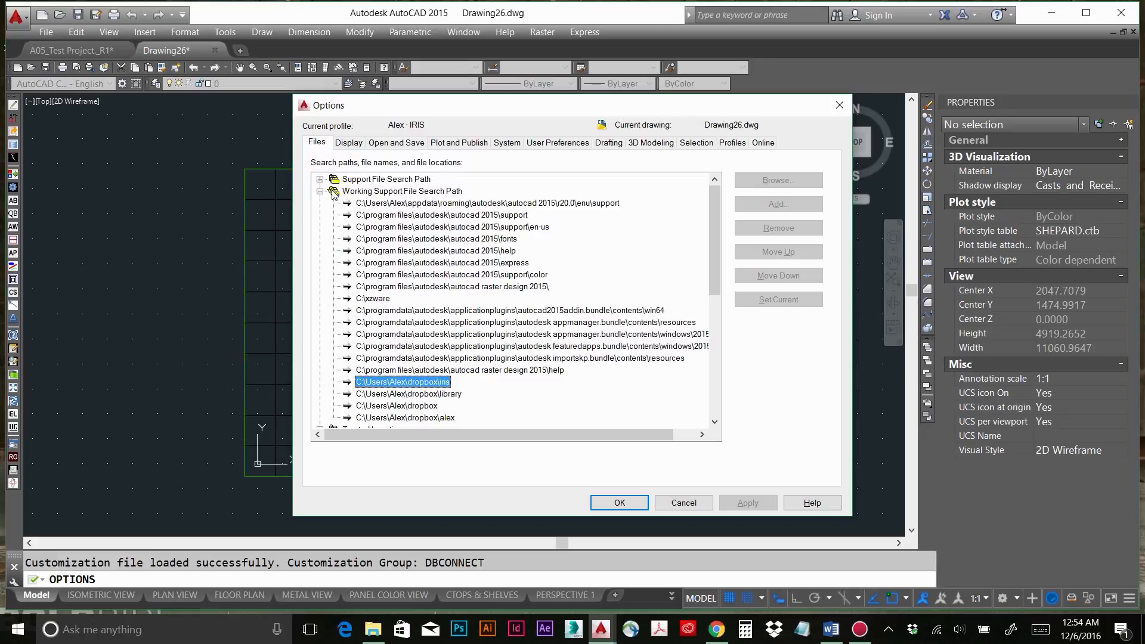
pyautogui.click(321, 191)
pyautogui.click(321, 191)
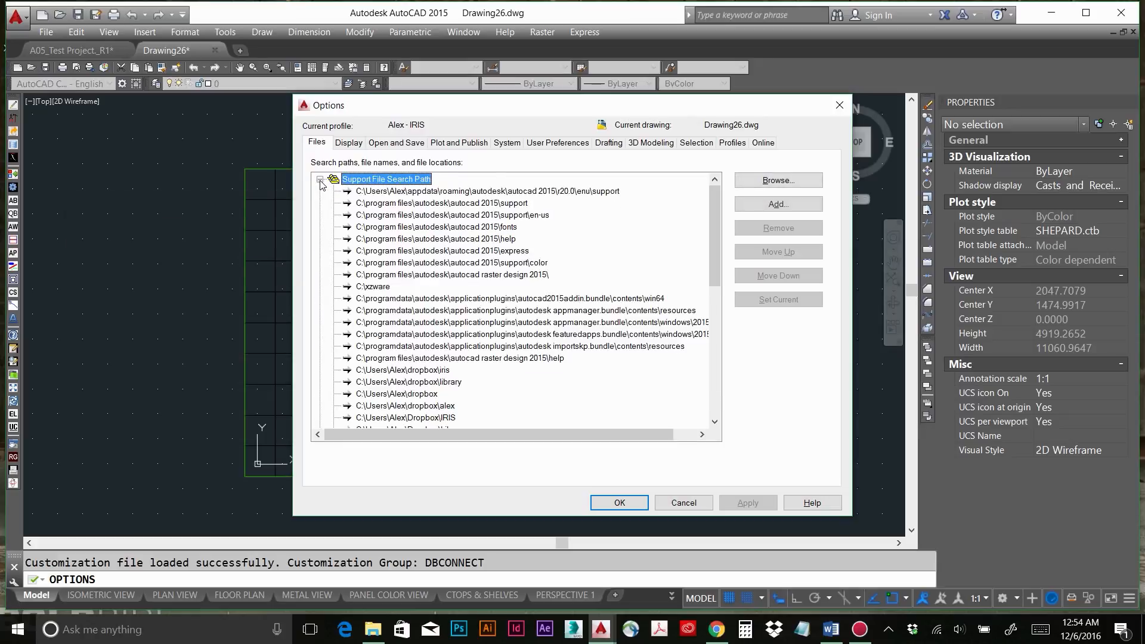
pyautogui.click(321, 191)
pyautogui.click(321, 191)
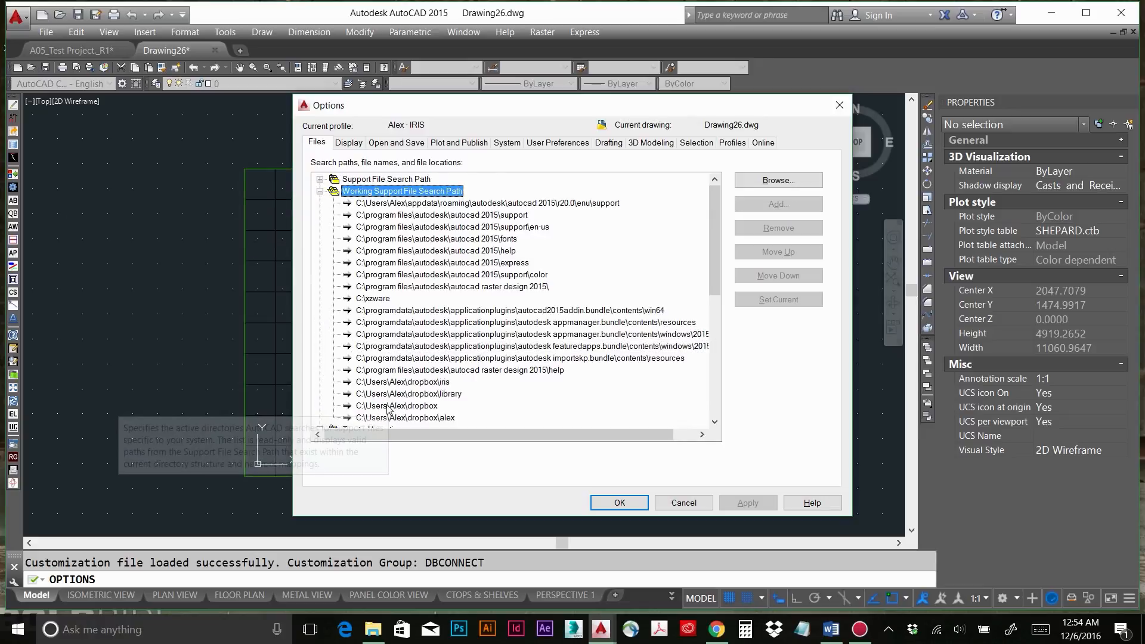
pyautogui.click(321, 191)
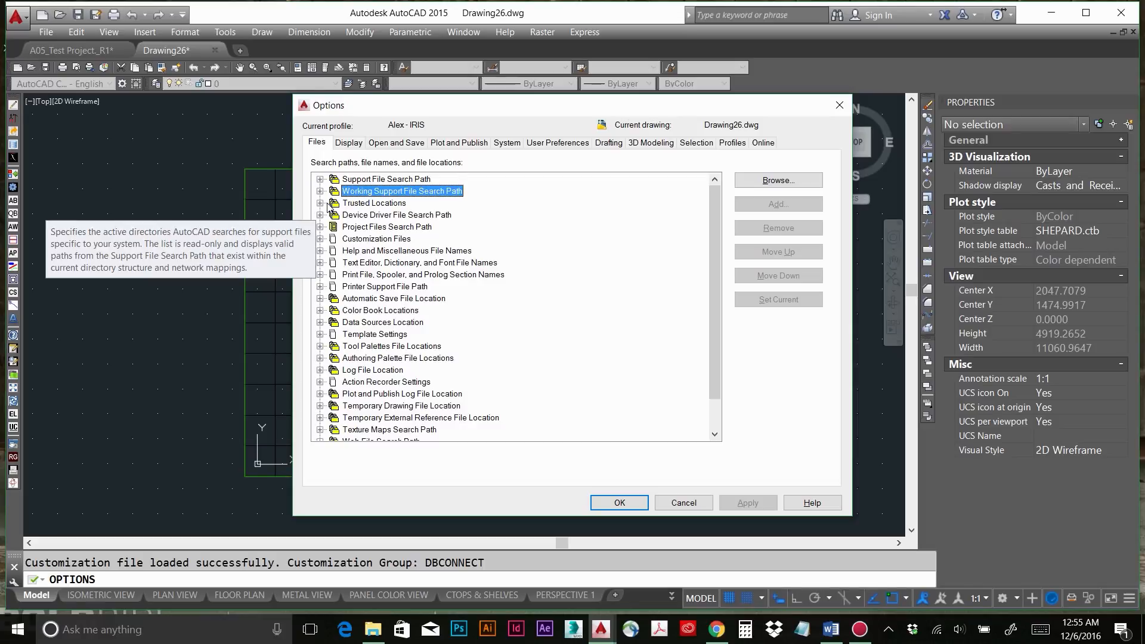
# Add the IRIS folder inside the profile owner's Dropbox on the C: drive to the Trusted Locations, accepting the writable location.
pyautogui.click(372, 204)
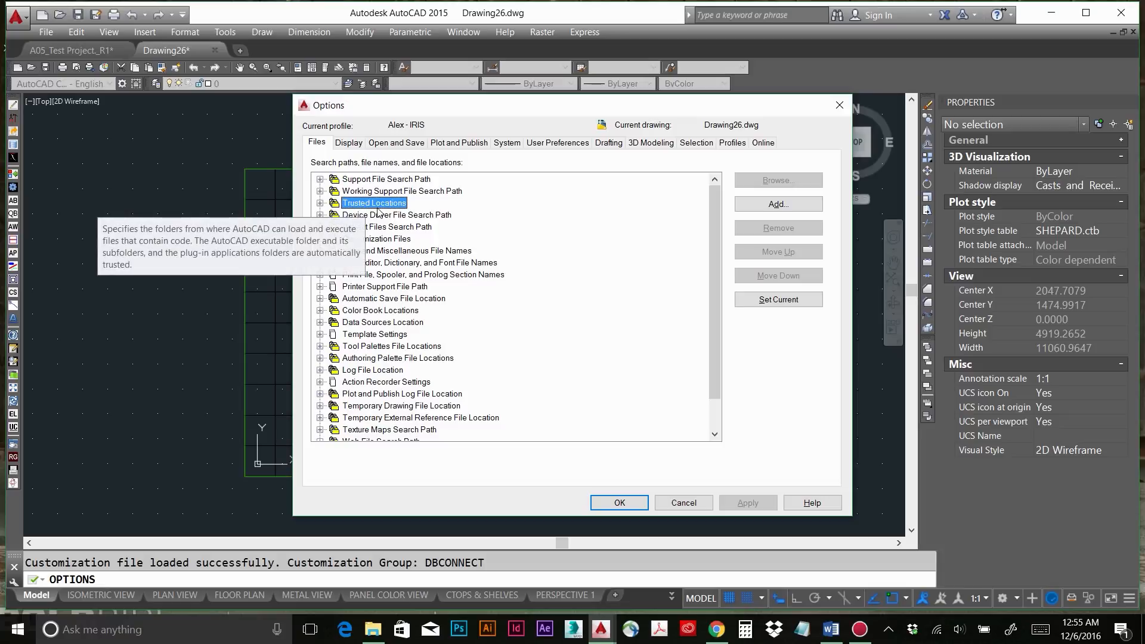
pyautogui.click(320, 204)
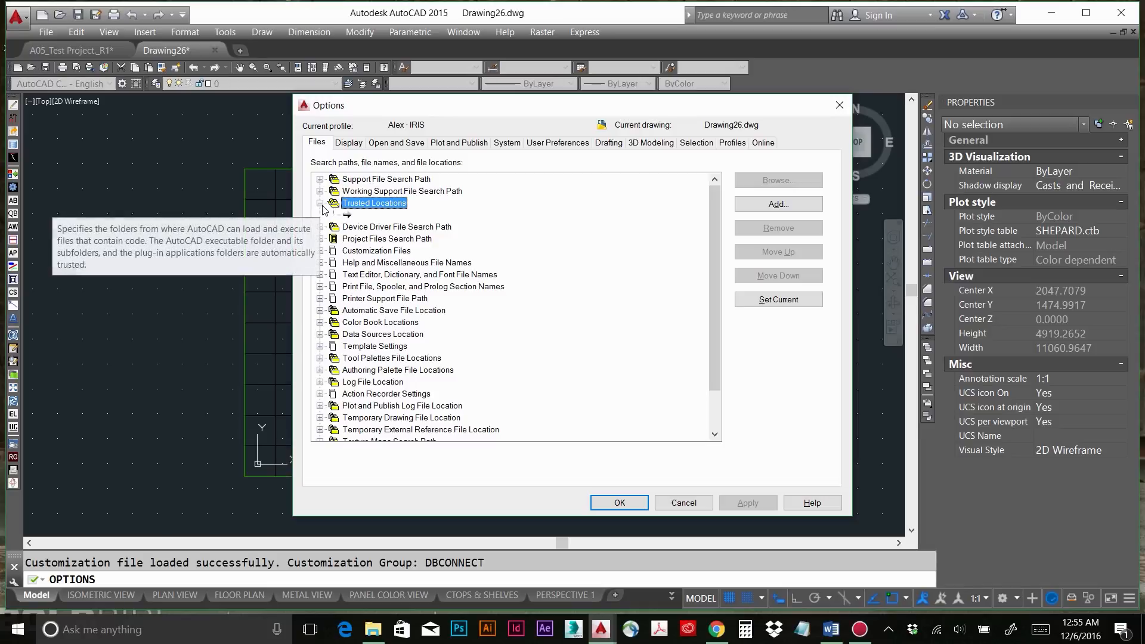
pyautogui.click(356, 215)
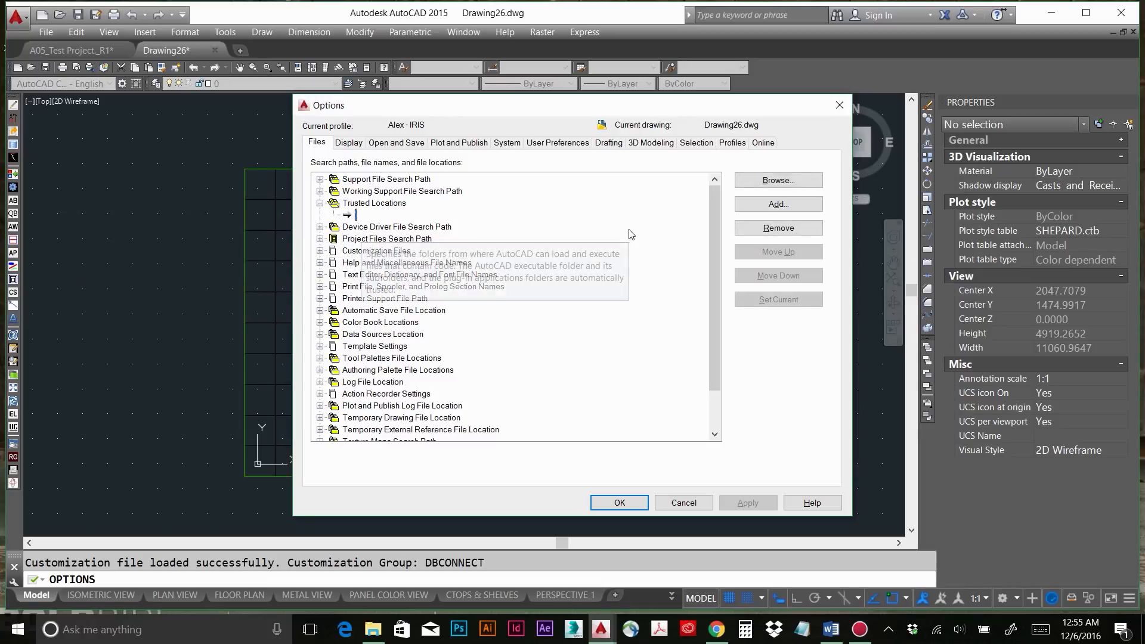
pyautogui.click(779, 204)
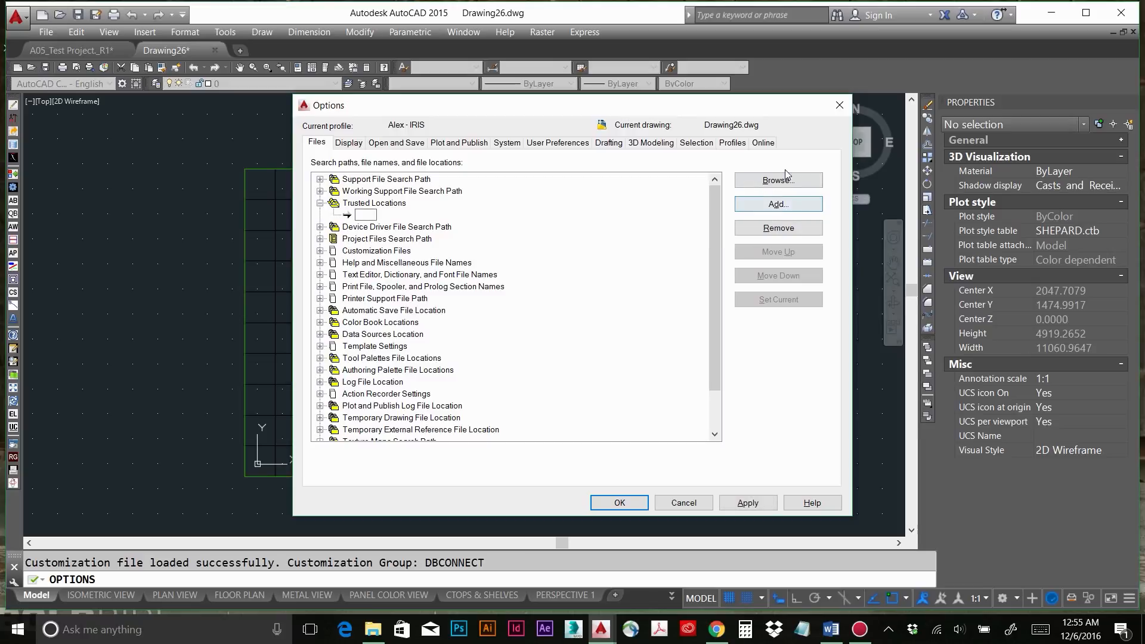
pyautogui.click(777, 181)
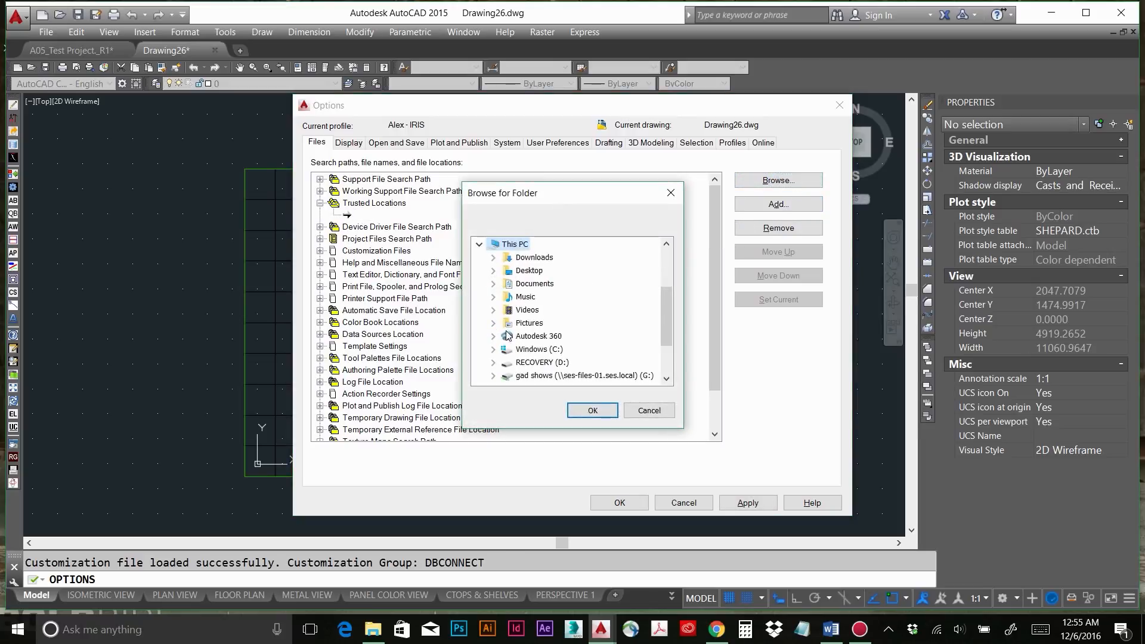
pyautogui.click(500, 350)
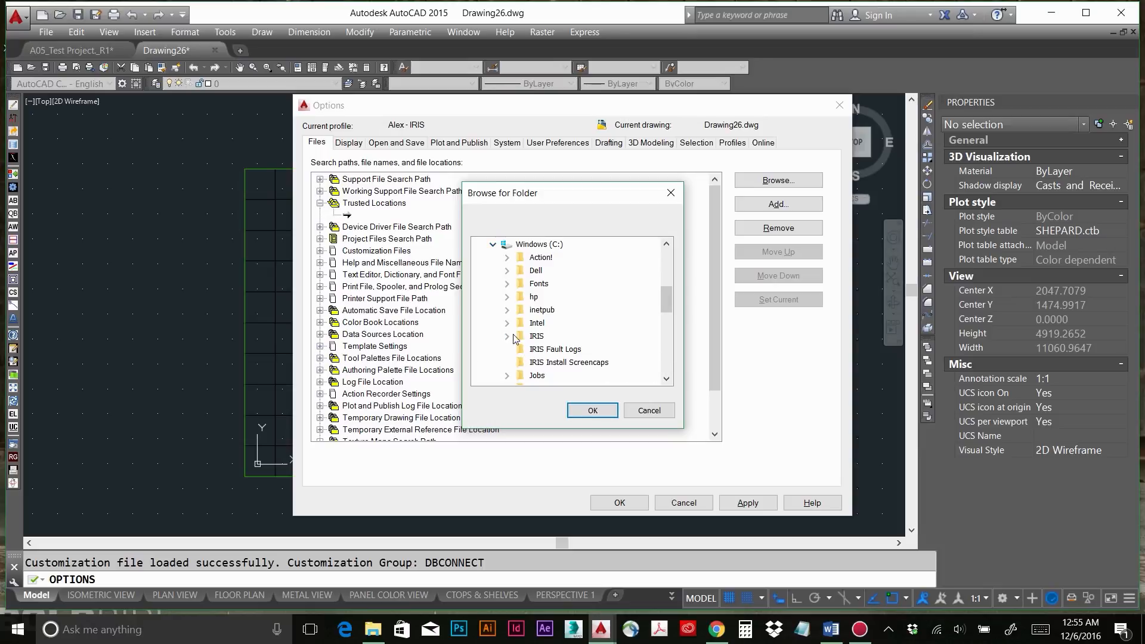
pyautogui.click(670, 346)
pyautogui.scroll(-3, 566, 308)
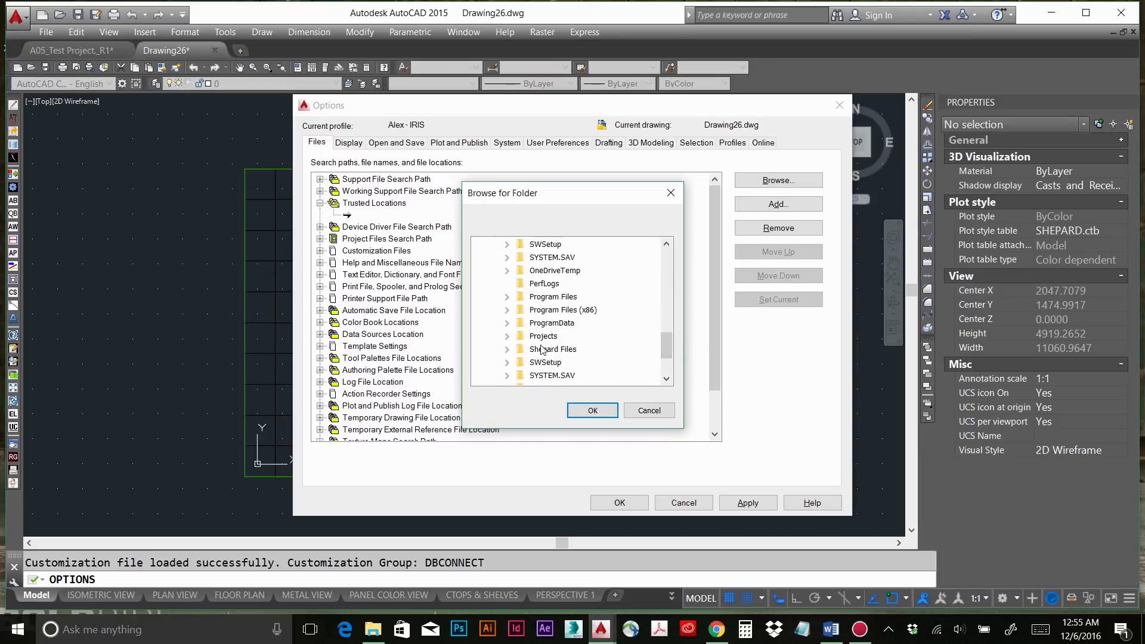
pyautogui.click(508, 271)
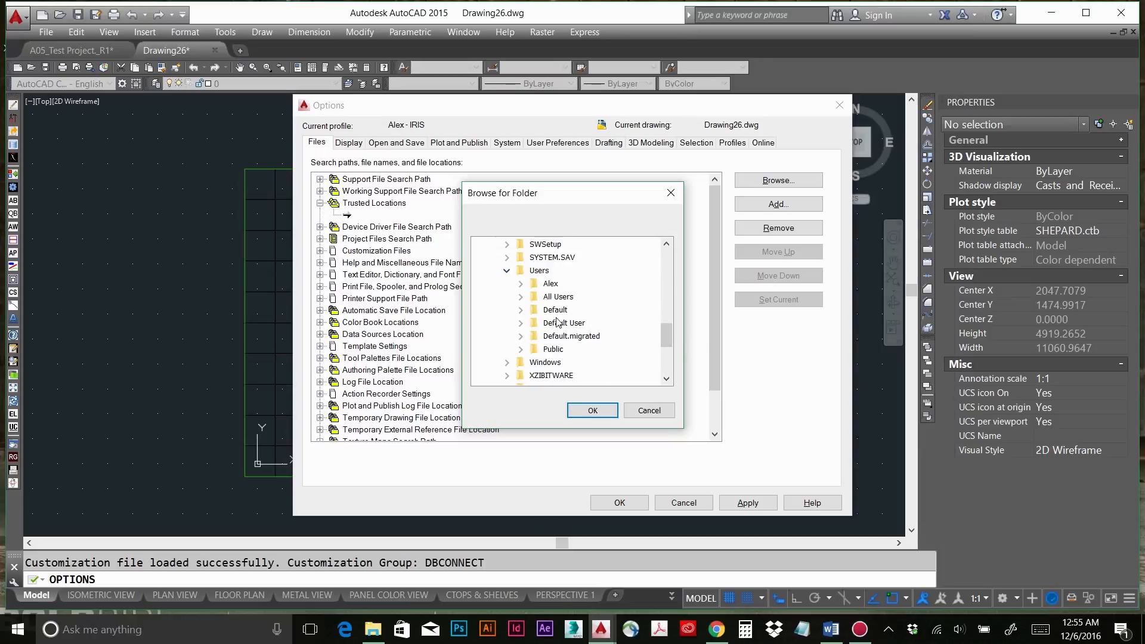
pyautogui.click(517, 283)
pyautogui.click(668, 365)
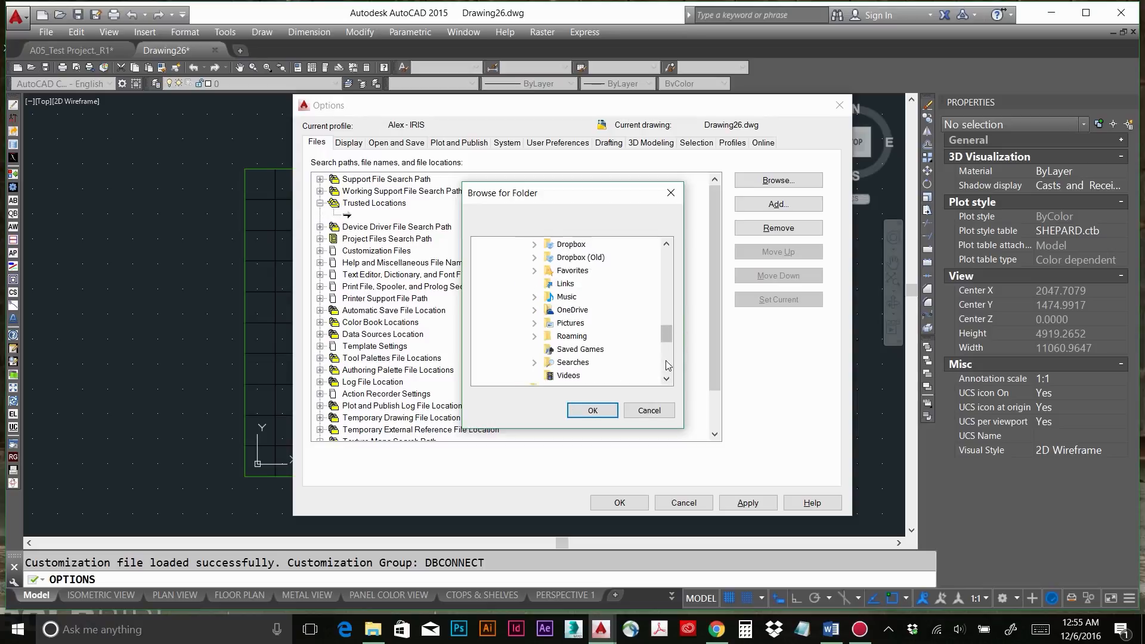
pyautogui.click(534, 244)
pyautogui.click(592, 411)
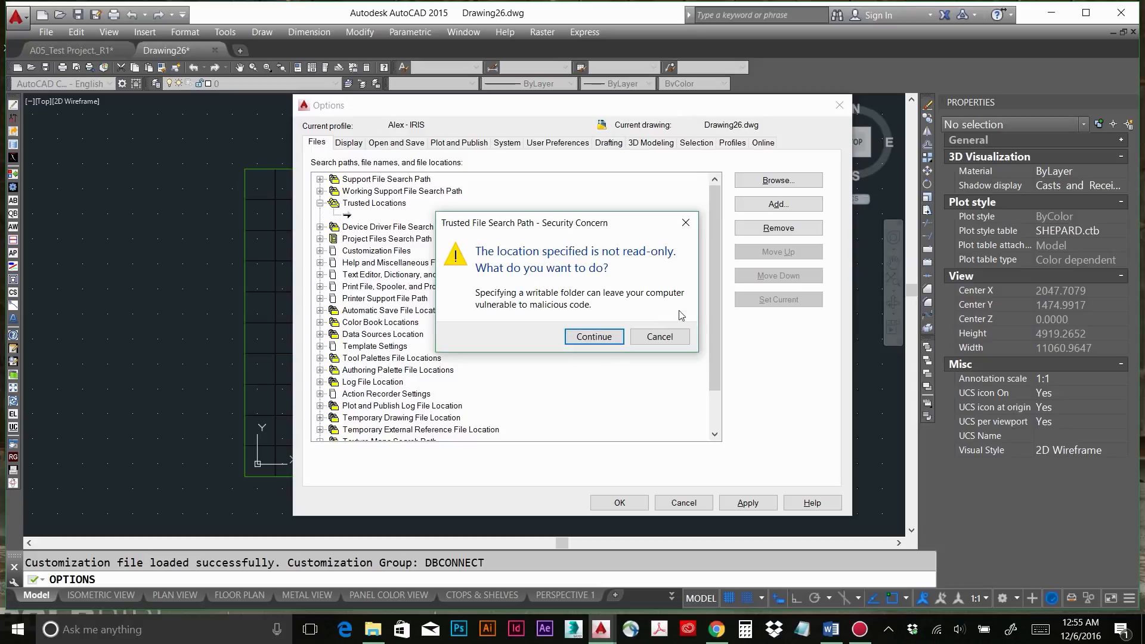
pyautogui.click(593, 338)
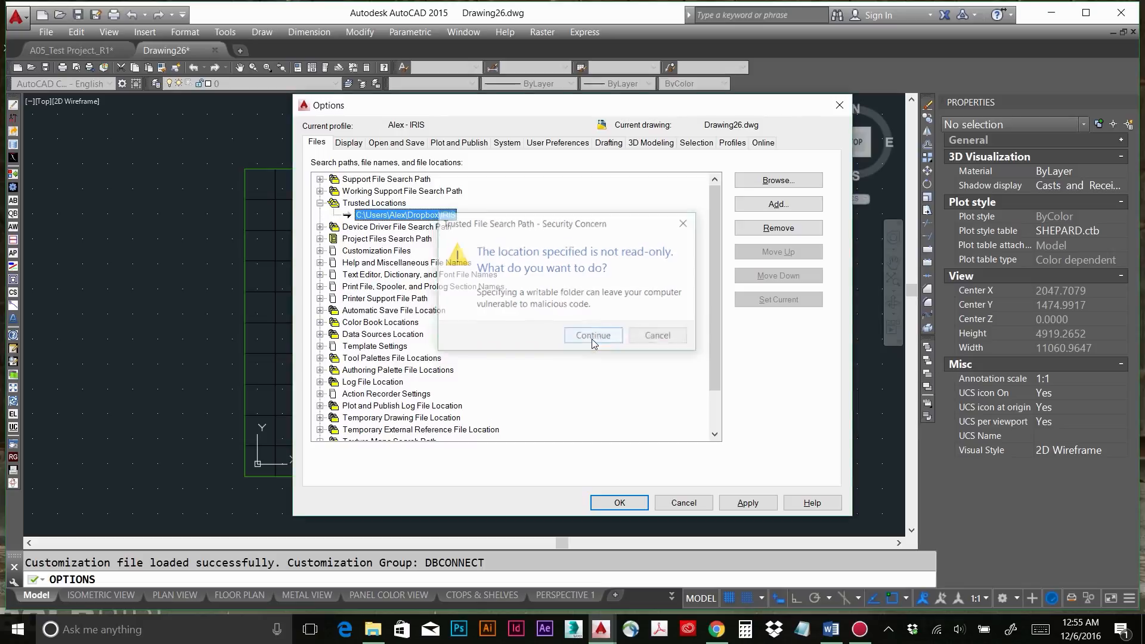
# Add the Library folder inside the profile owner's Dropbox to the Trusted Locations, accepting the writable location.
pyautogui.click(766, 206)
pyautogui.click(775, 180)
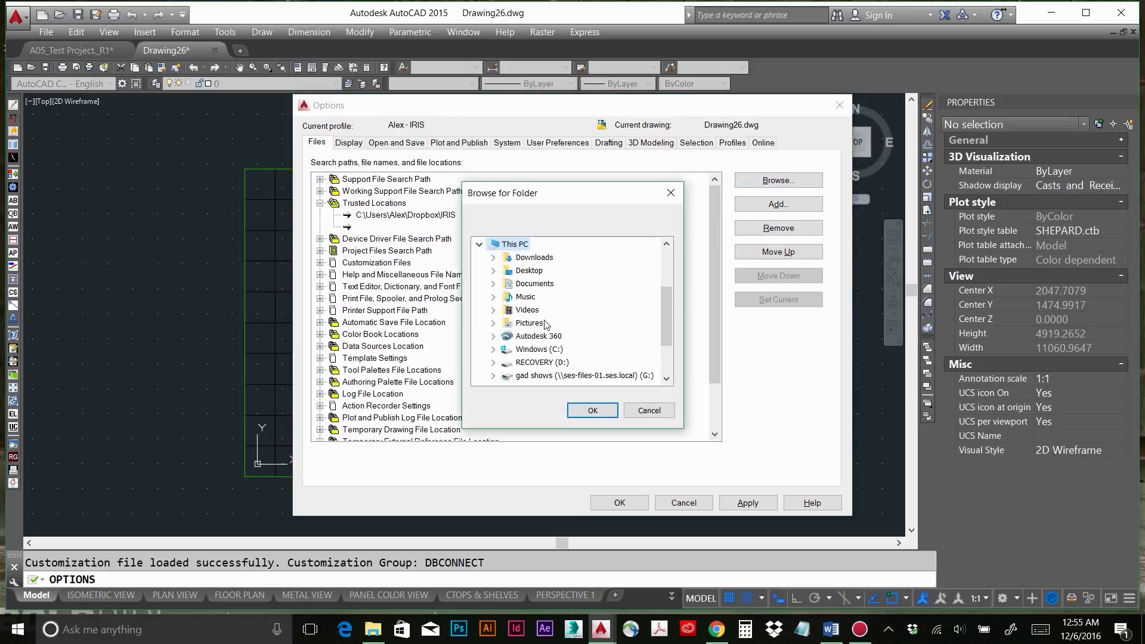
pyautogui.click(494, 350)
pyautogui.scroll(-8, 513, 334)
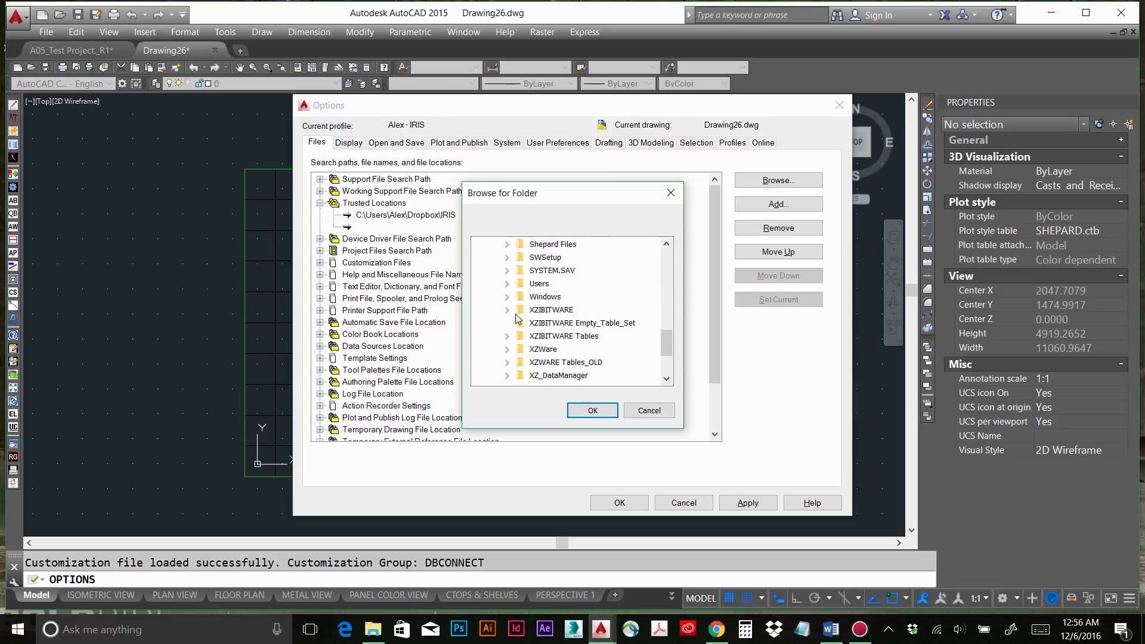
pyautogui.click(507, 283)
pyautogui.click(520, 297)
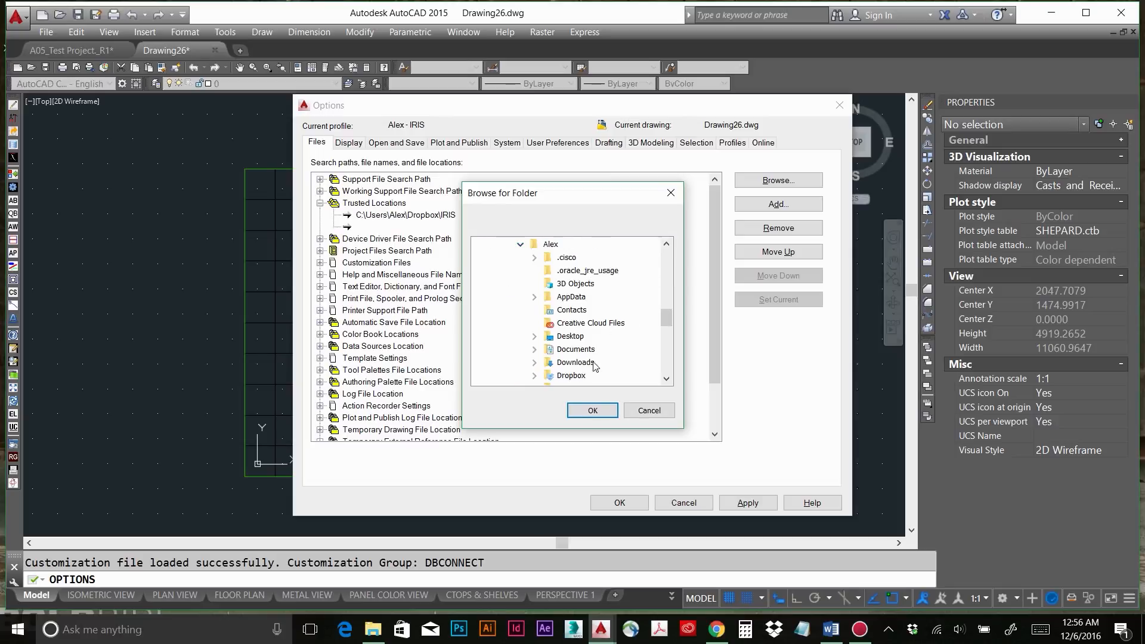
pyautogui.click(534, 376)
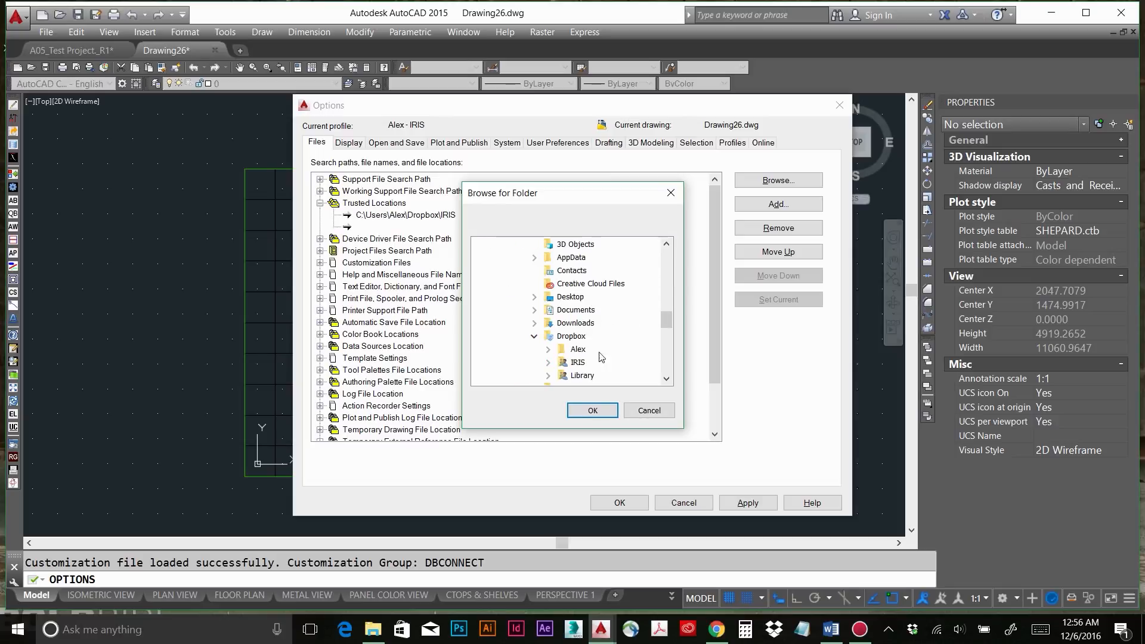
pyautogui.click(581, 375)
pyautogui.click(592, 411)
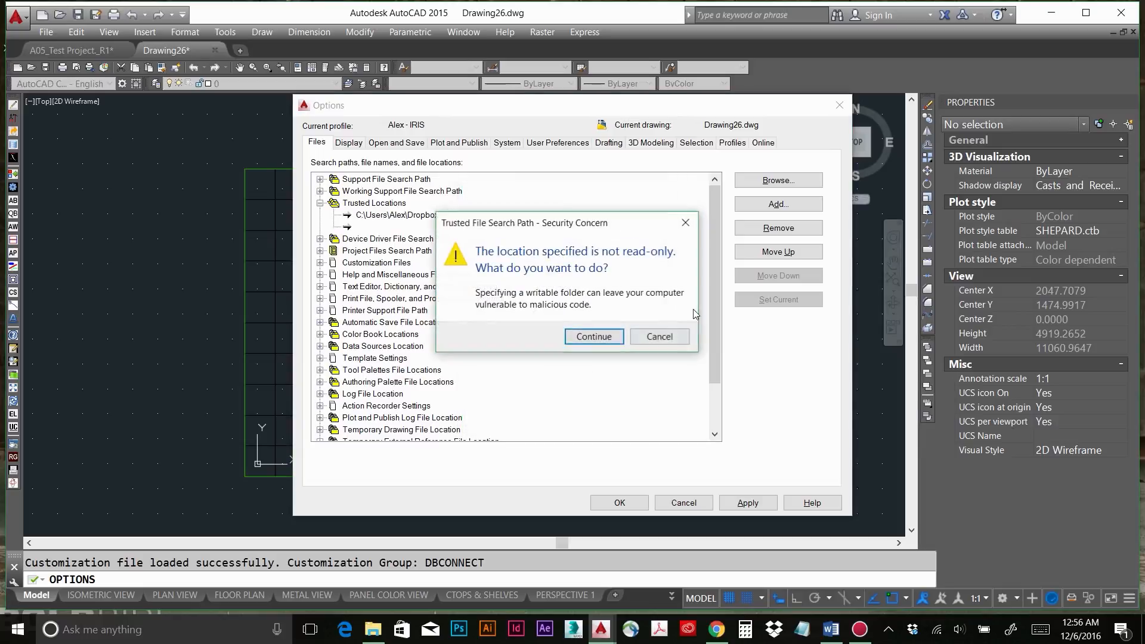
pyautogui.click(592, 336)
# Add the profile owner's main Dropbox folder under Users on the C: drive to the Trusted Locations, accepting the writable location.
pyautogui.click(754, 203)
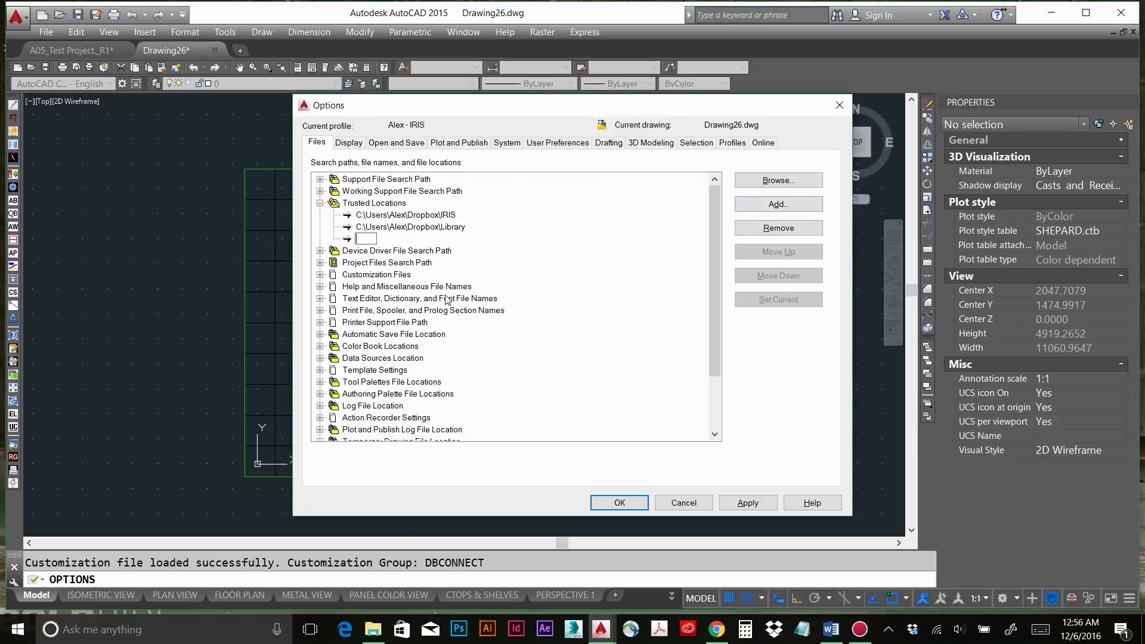
pyautogui.click(763, 180)
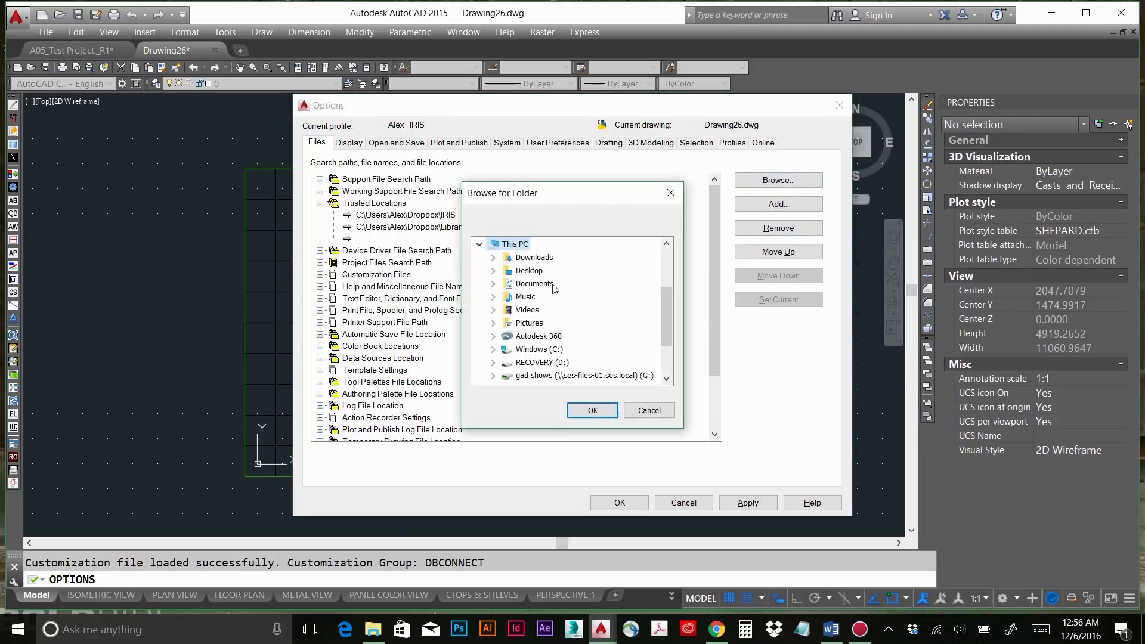
pyautogui.click(493, 349)
pyautogui.scroll(-10, 566, 325)
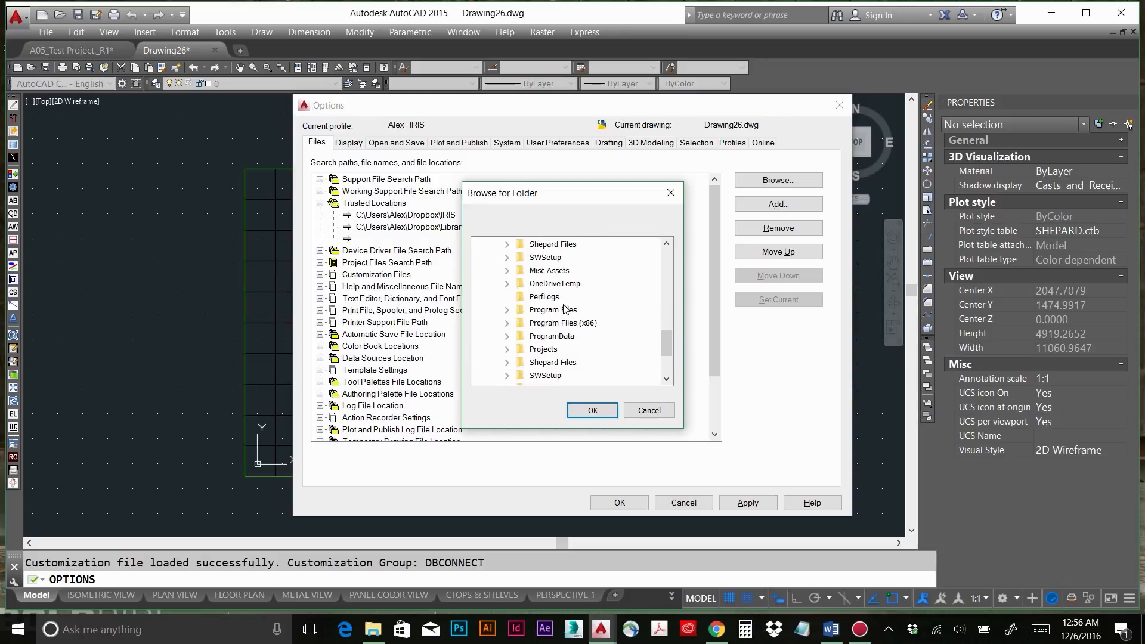
pyautogui.click(508, 284)
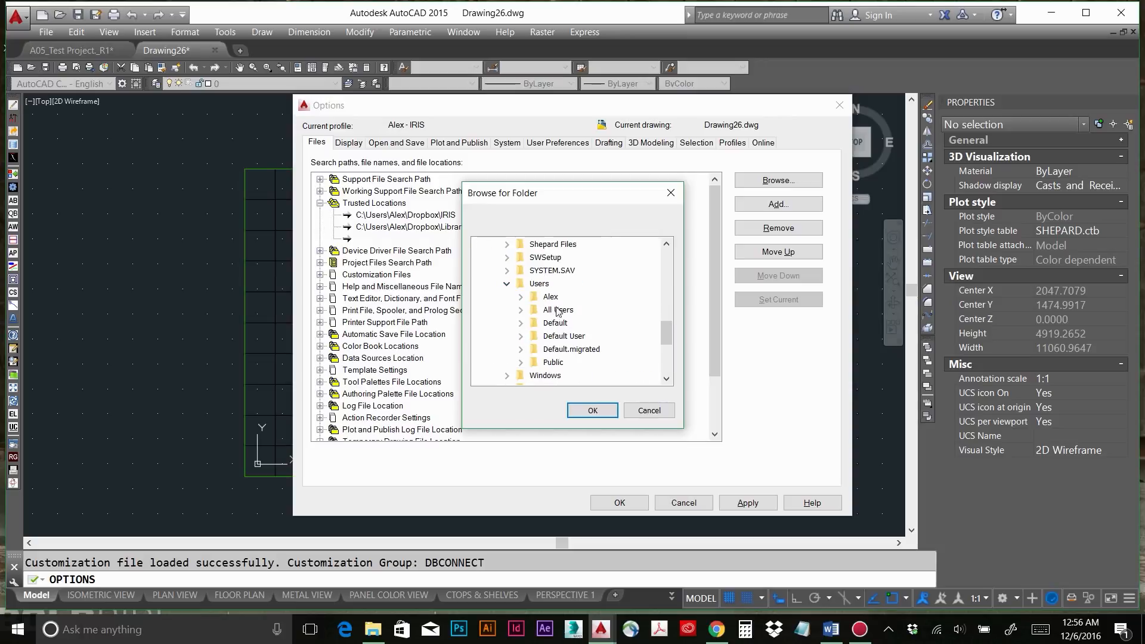
pyautogui.click(522, 297)
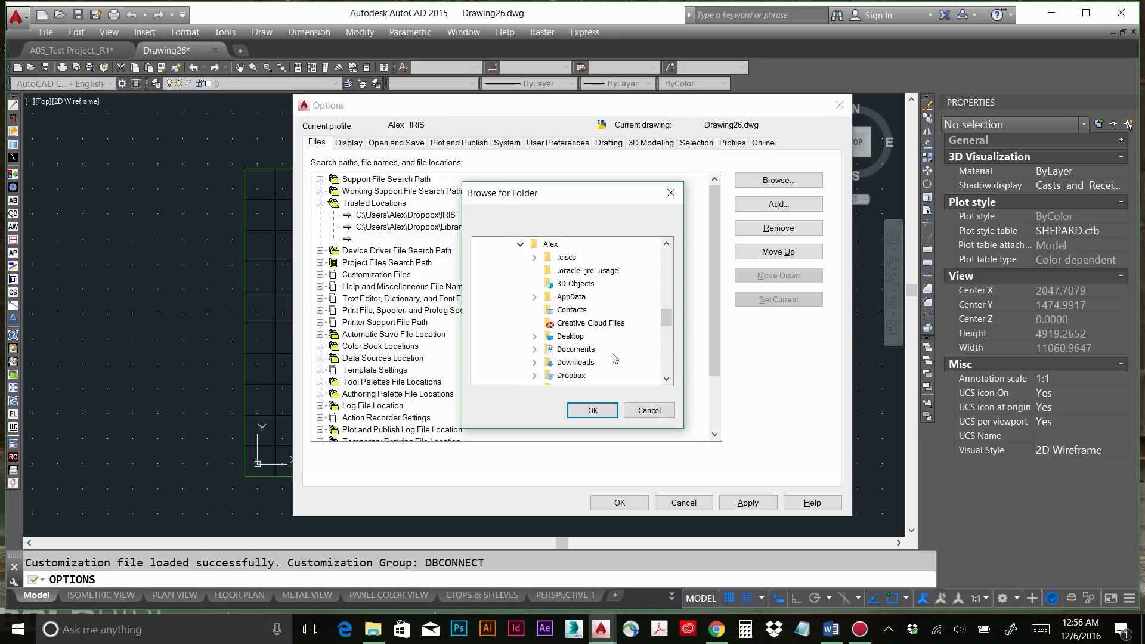
pyautogui.click(583, 374)
pyautogui.click(600, 410)
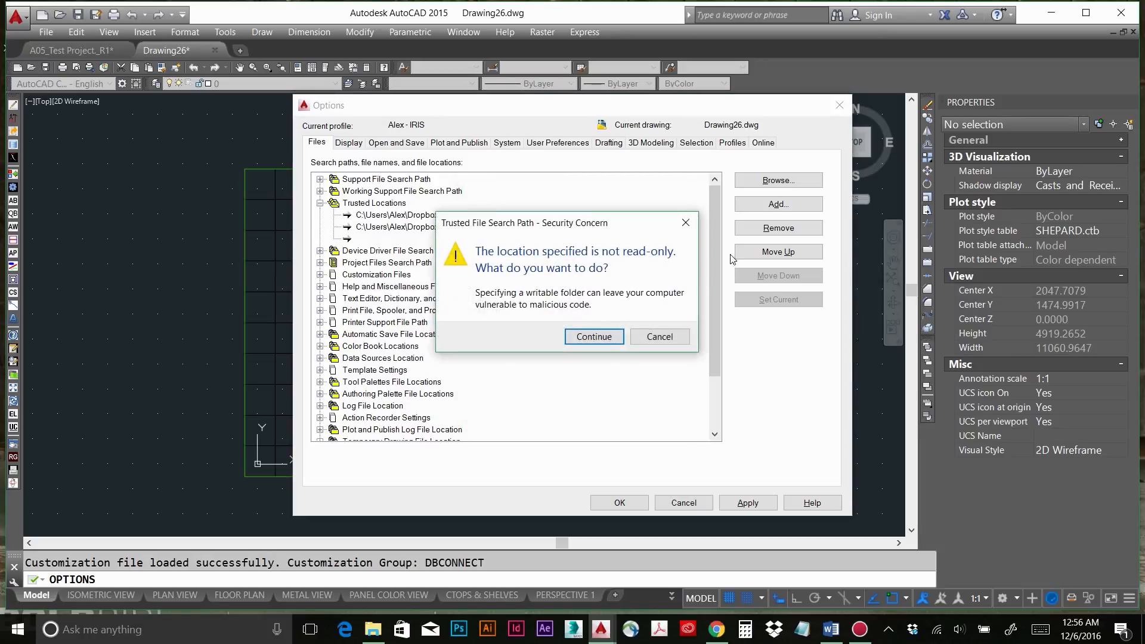
pyautogui.click(593, 336)
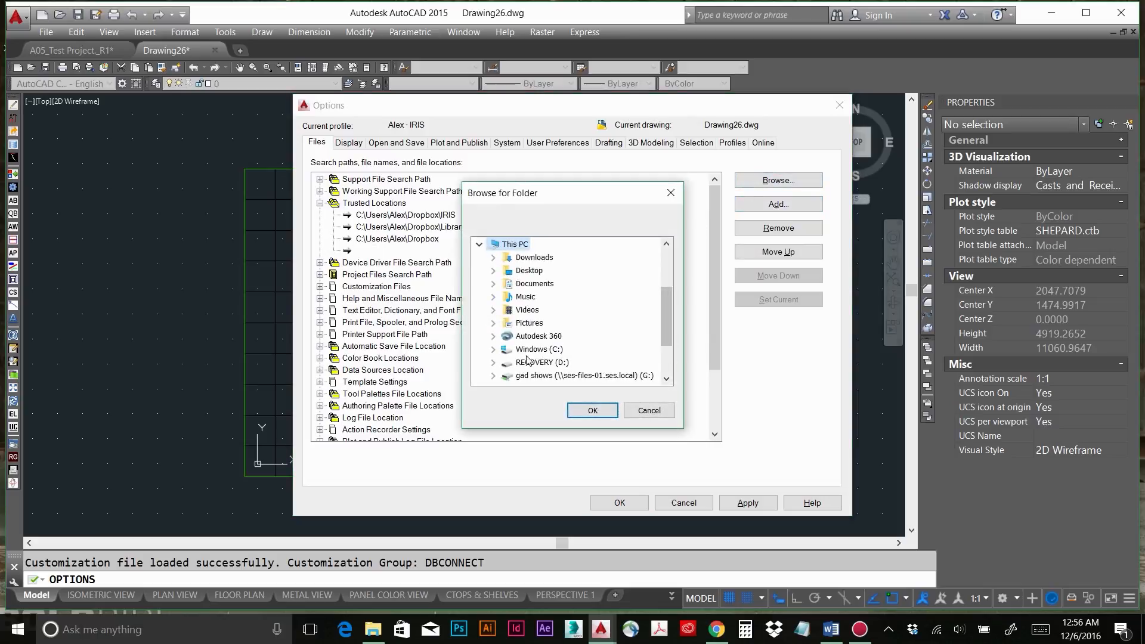
# Add the Dropbox subfolder named with the owner's first name to the Trusted Locations, accepting the writable location.
pyautogui.click(492, 349)
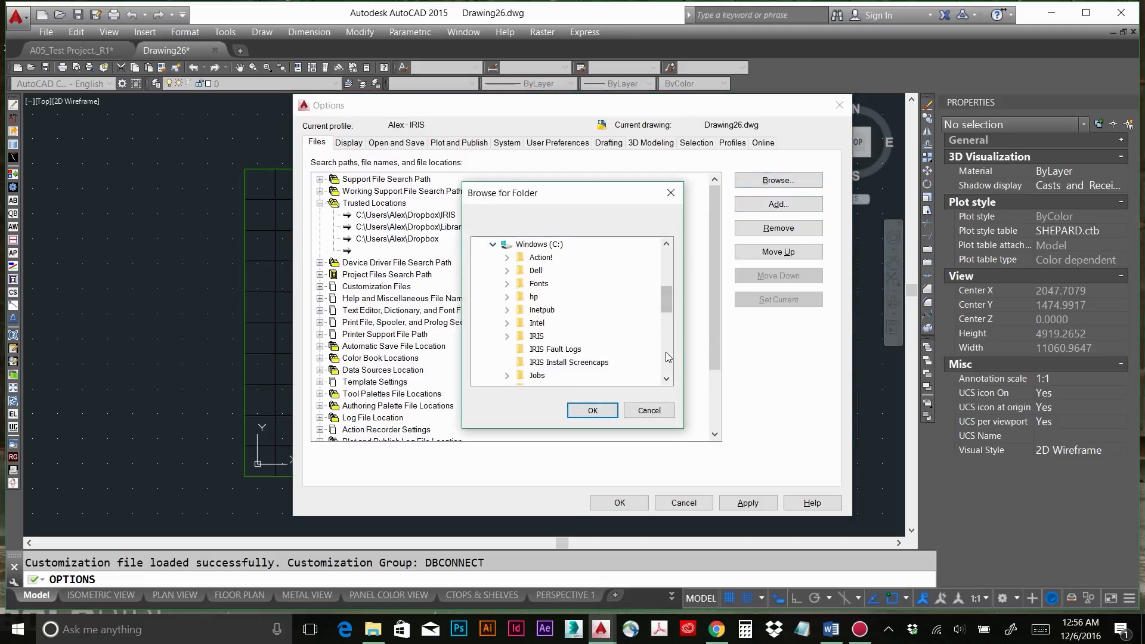
pyautogui.scroll(-3, 668, 352)
pyautogui.scroll(-3, 669, 347)
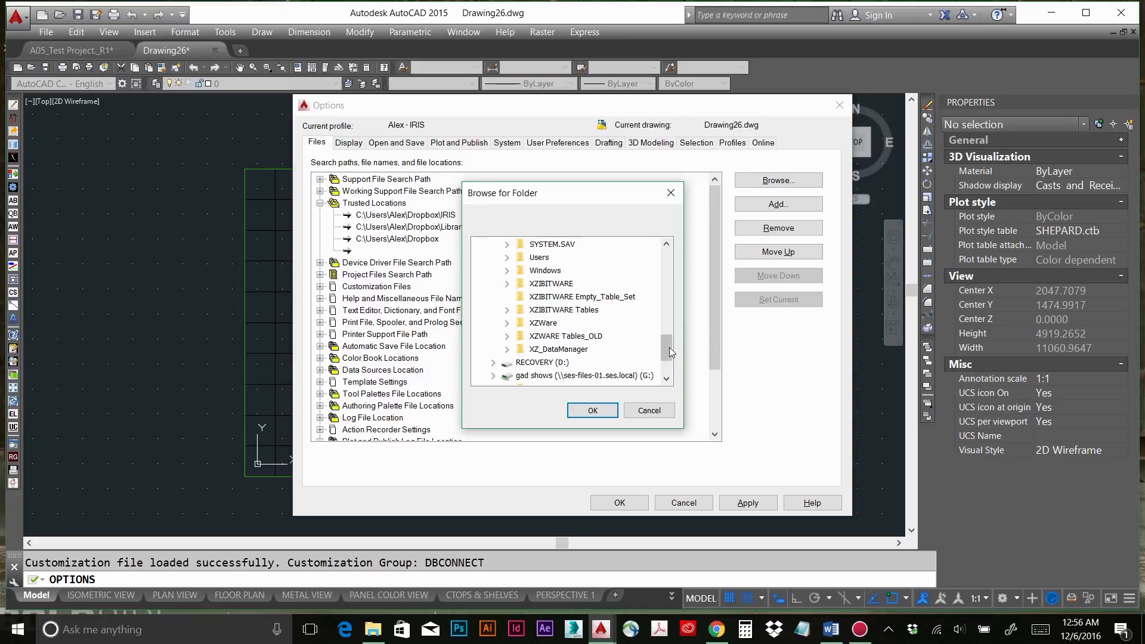
pyautogui.click(507, 257)
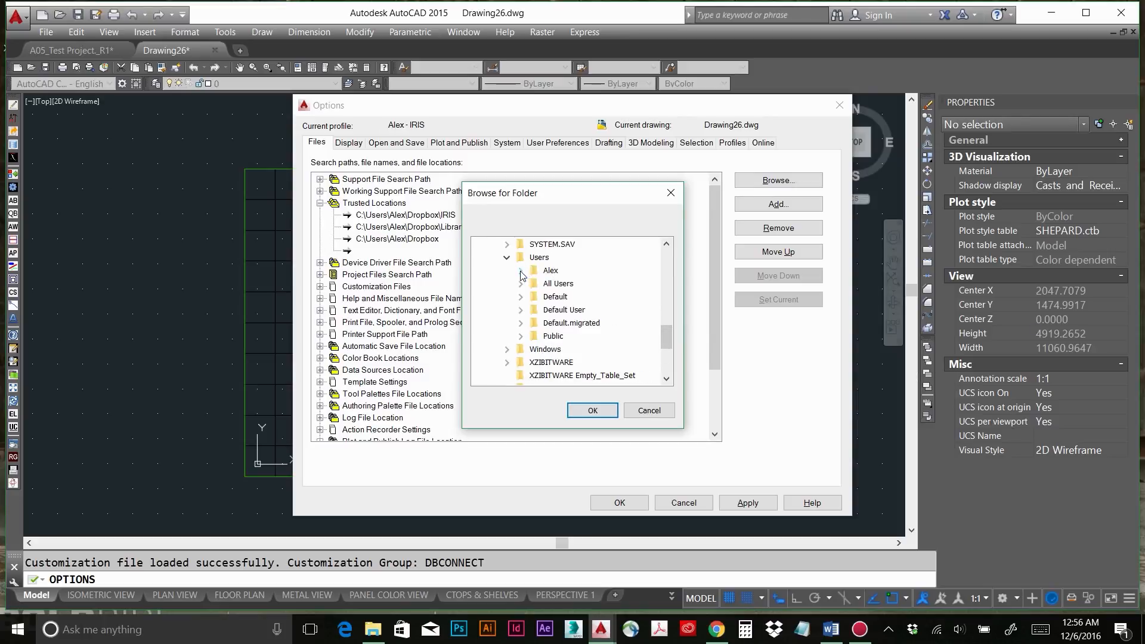
pyautogui.click(520, 270)
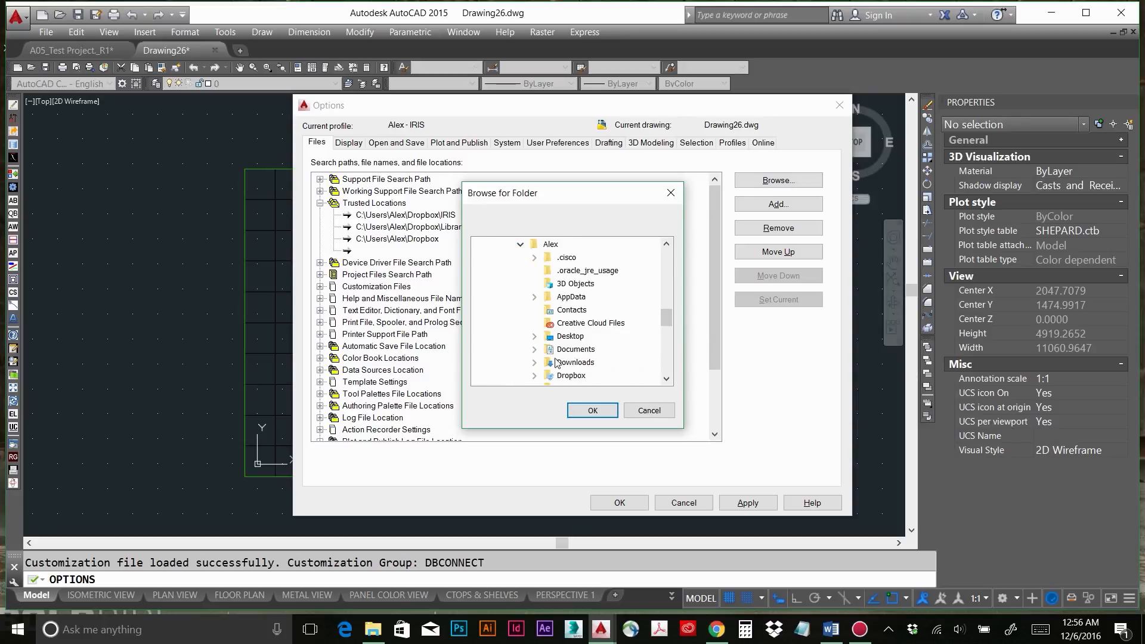
pyautogui.click(533, 376)
pyautogui.click(576, 350)
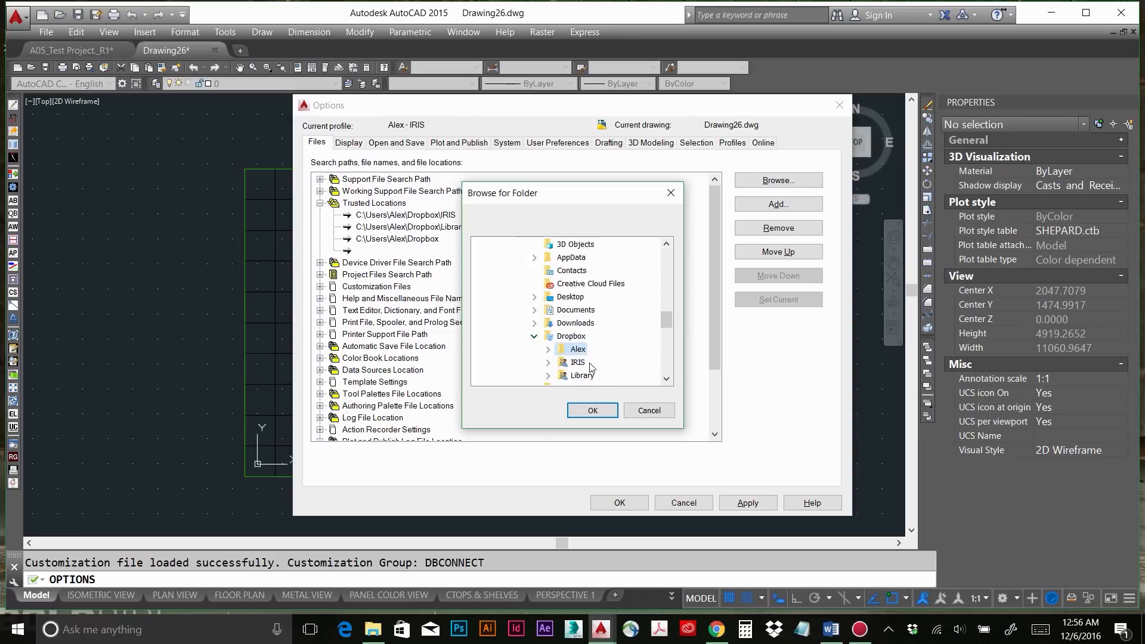
pyautogui.click(587, 412)
pyautogui.click(595, 338)
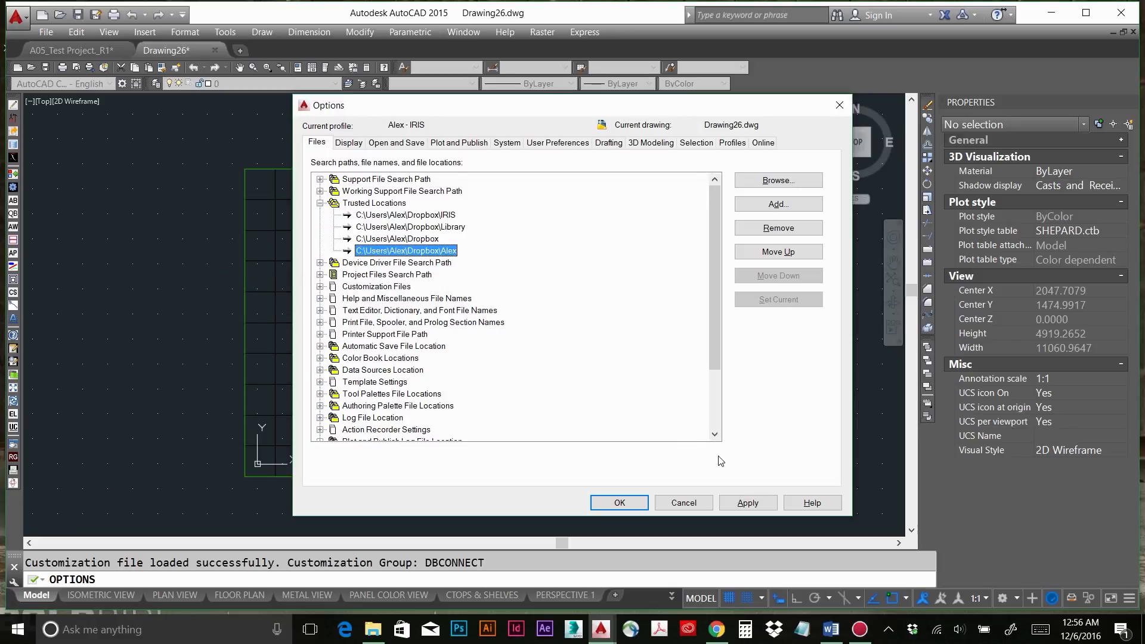
# Apply the trusted location changes, collapse the Trusted Locations list, and close the Options dialog with the settings kept.
pyautogui.click(741, 504)
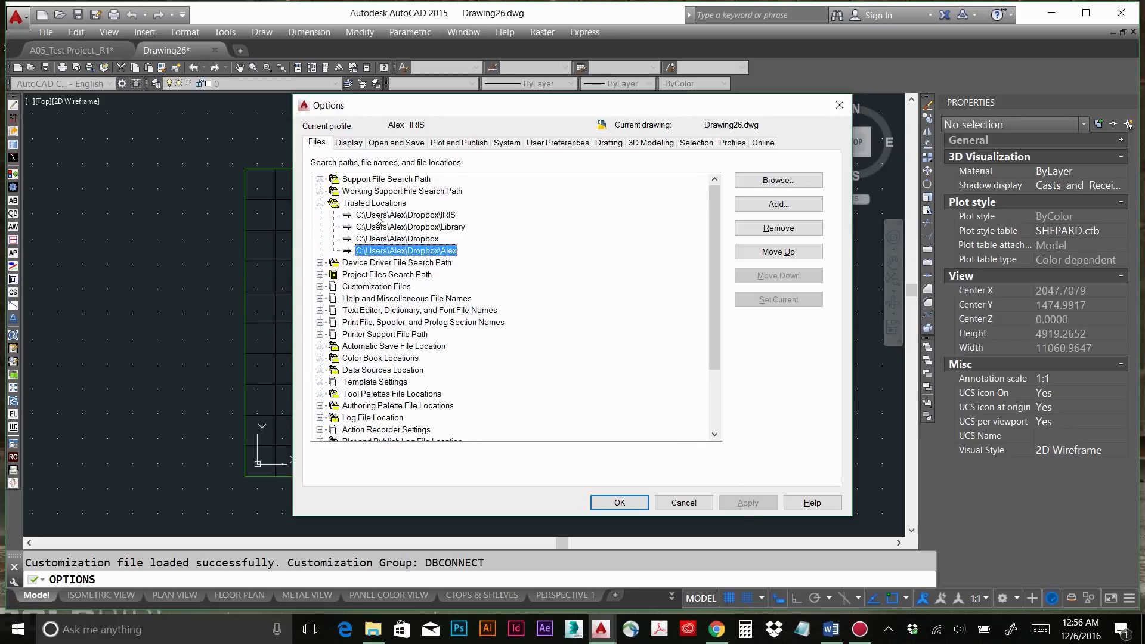
pyautogui.moveTo(316, 206)
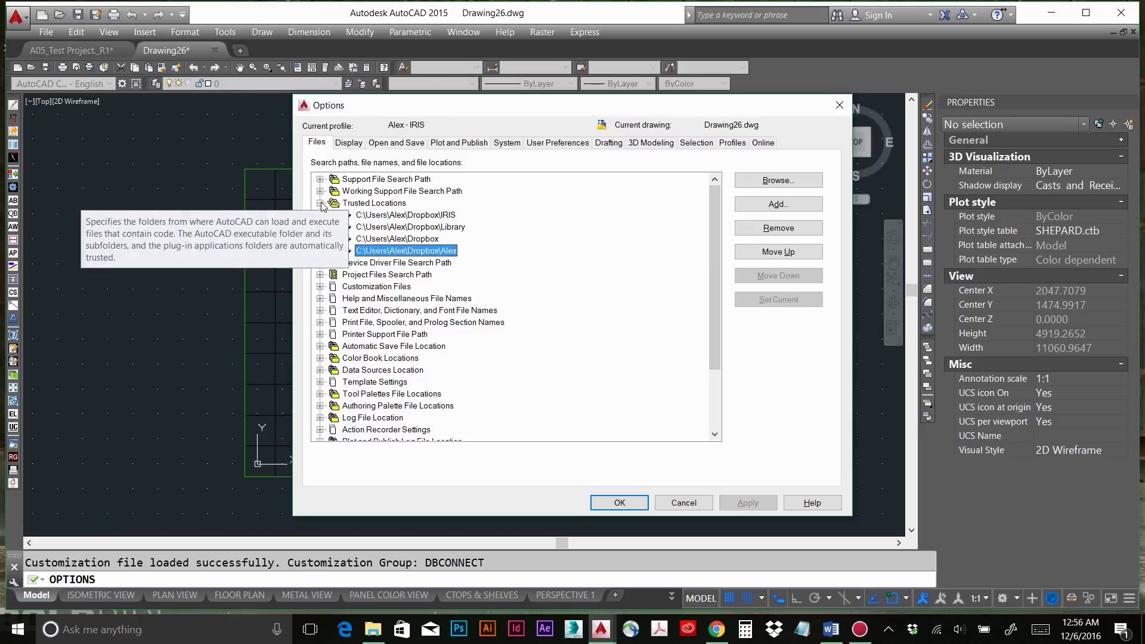
pyautogui.click(320, 204)
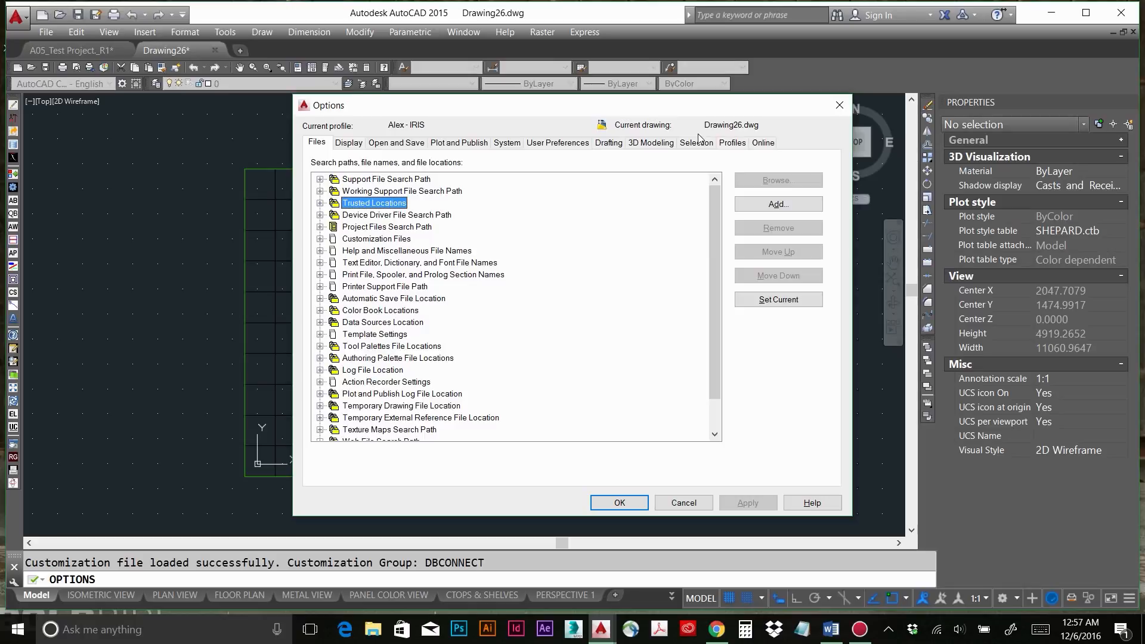
pyautogui.click(619, 503)
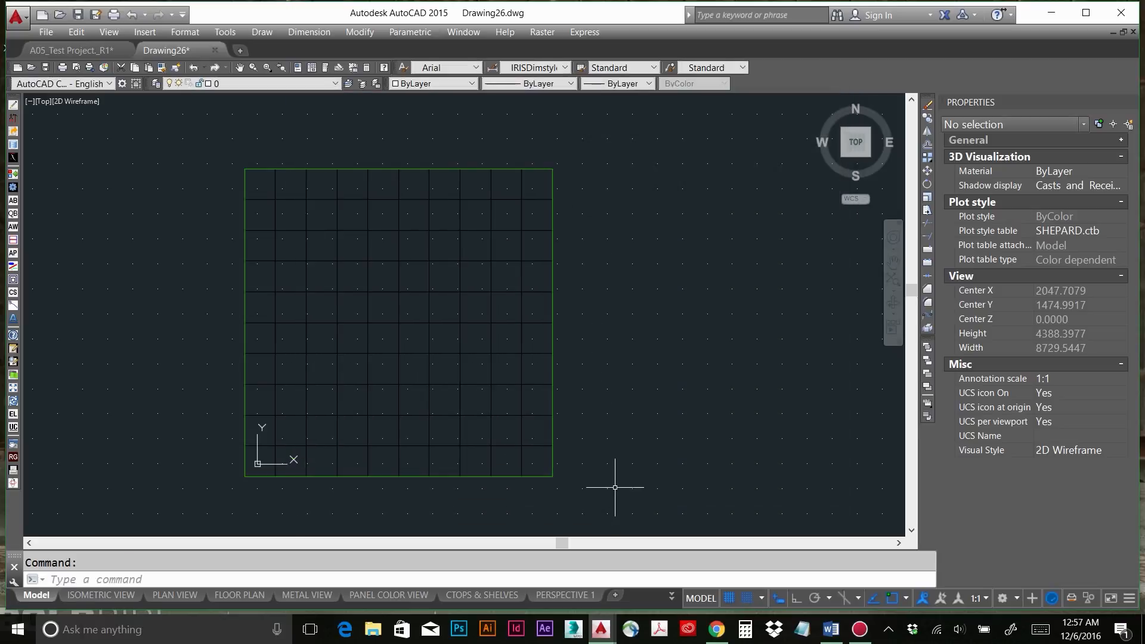
# Copy the folder path under Printer Configuration Search Path in the Printer Support File Path settings, and close the Options dialog.
pyautogui.write('options')
pyautogui.press('Return')
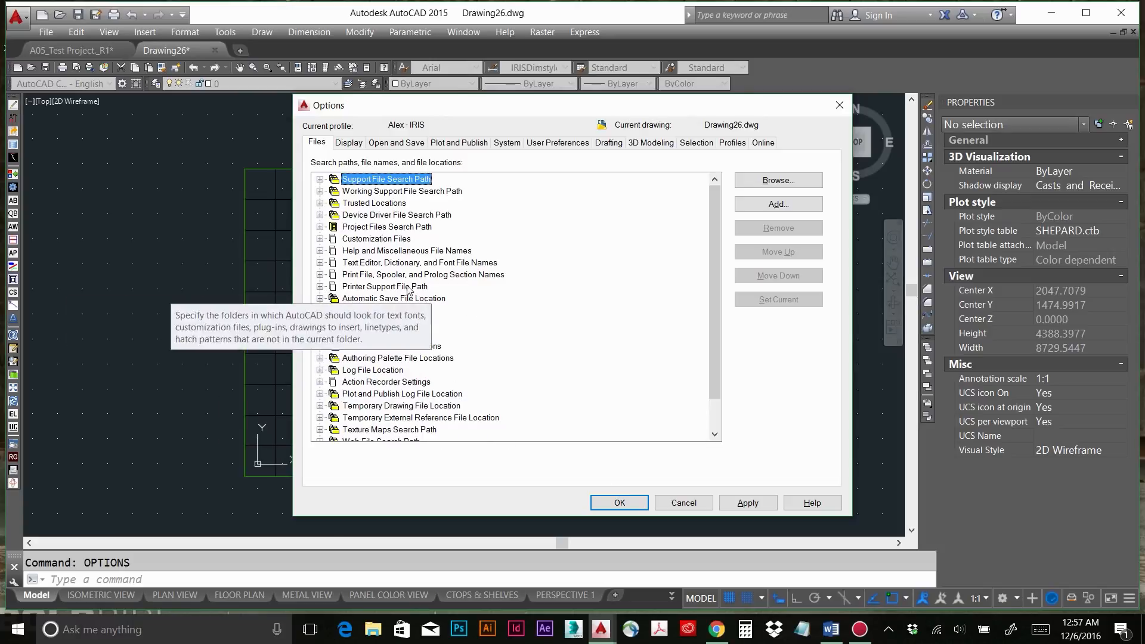
pyautogui.click(320, 287)
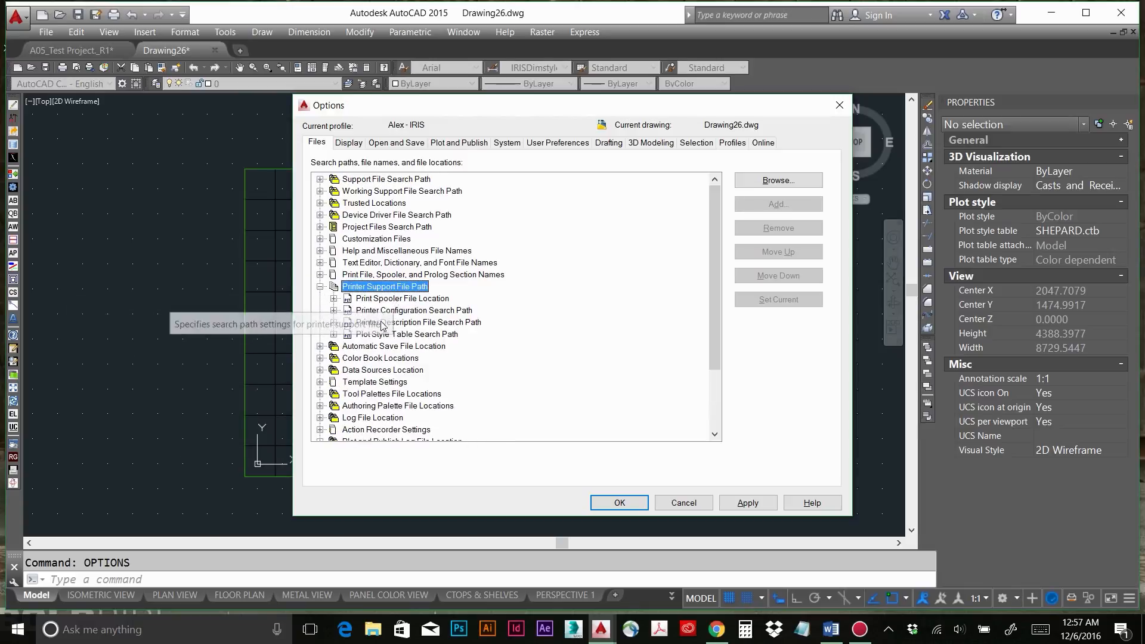
pyautogui.click(334, 310)
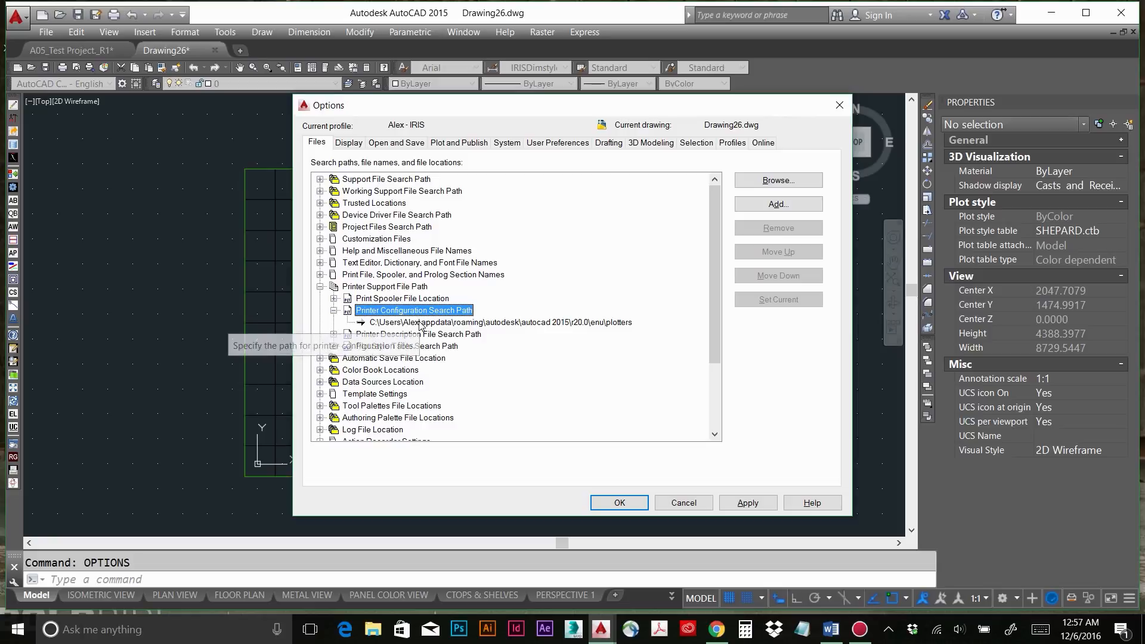
pyautogui.click(425, 324)
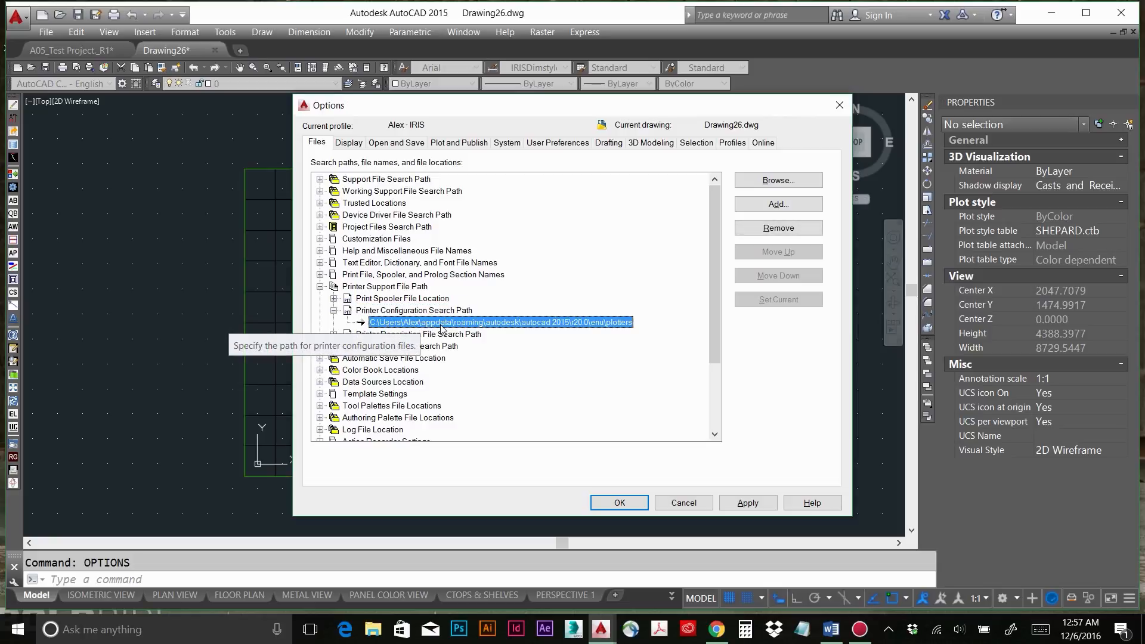
pyautogui.click(442, 322)
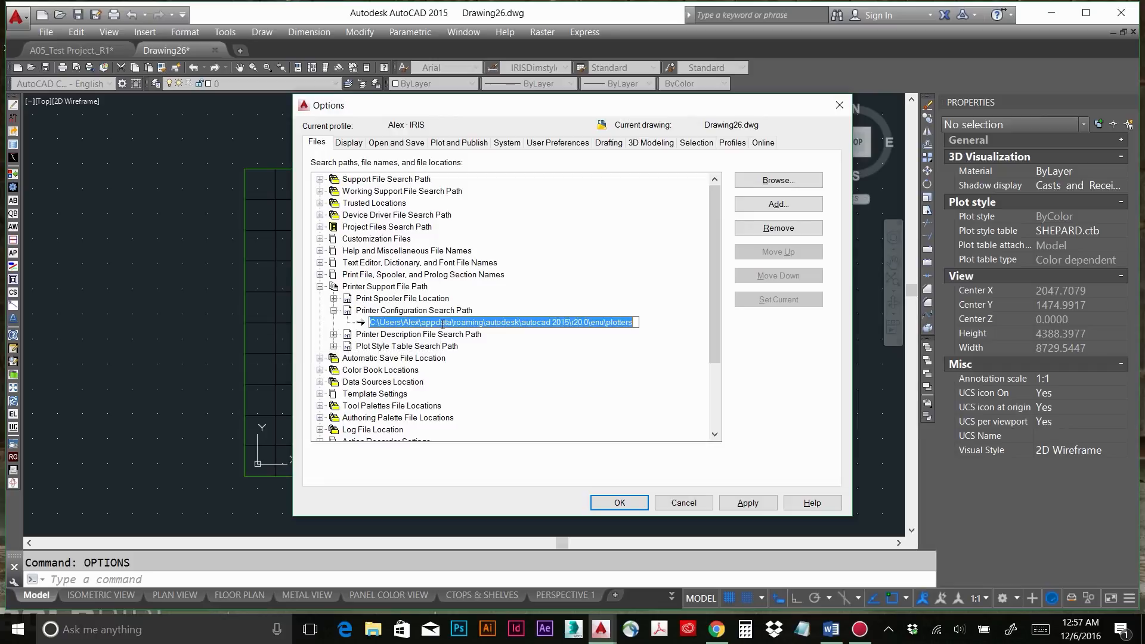
pyautogui.rightClick(443, 325)
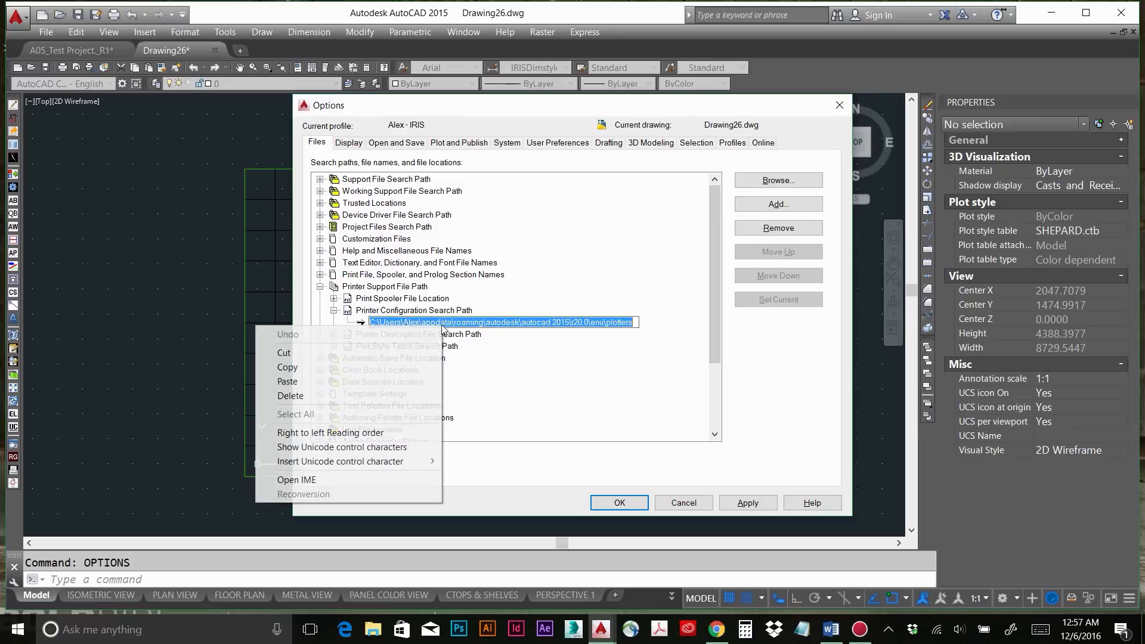
pyautogui.click(335, 367)
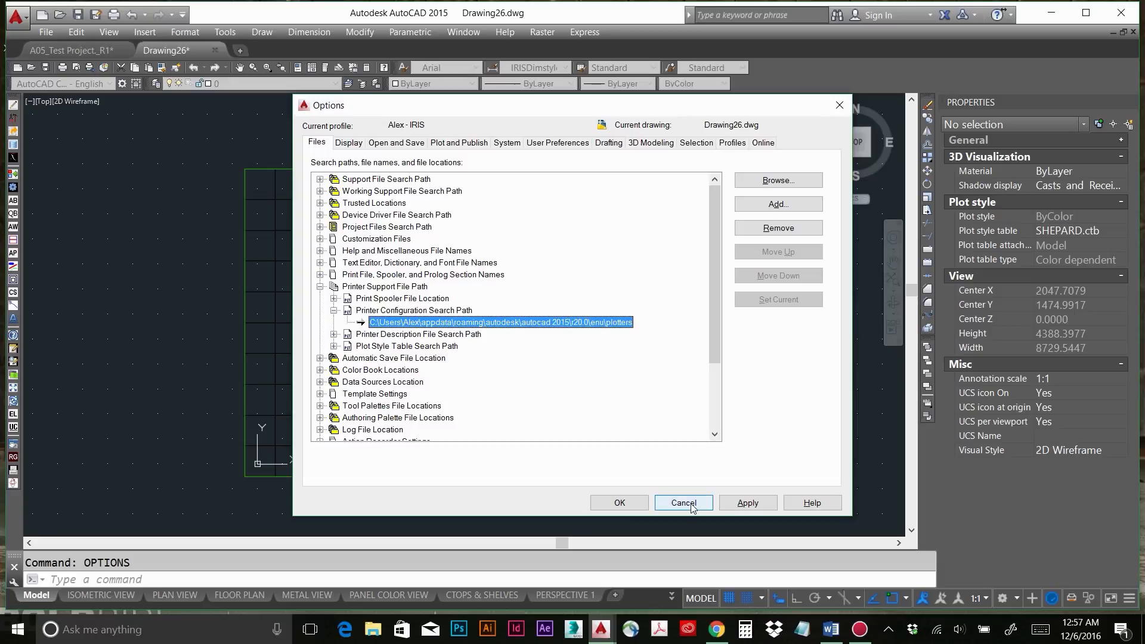
pyautogui.click(607, 509)
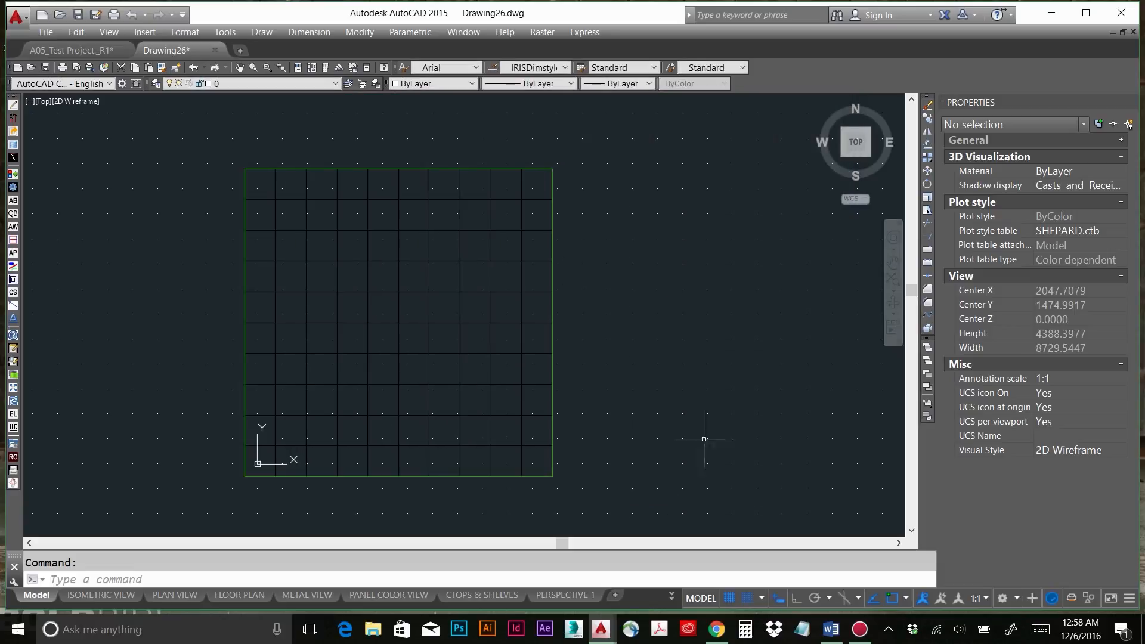
# Switch to the desktop and open a File Explorer window and the IRIS Resources folder side by side.
pyautogui.click(1054, 15)
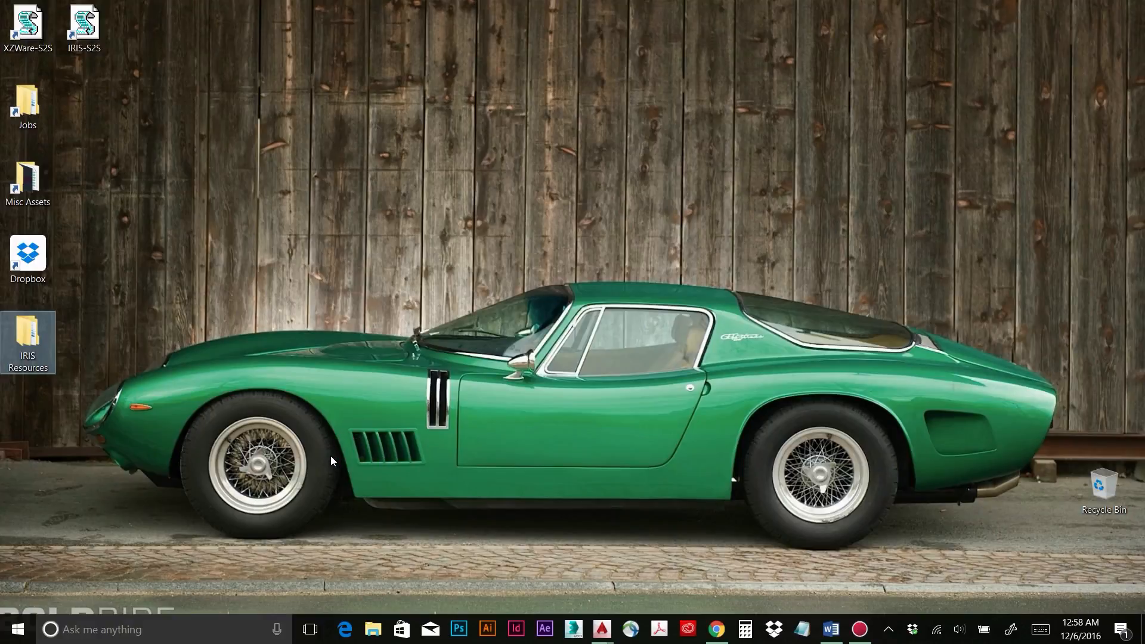
pyautogui.press('super+e')
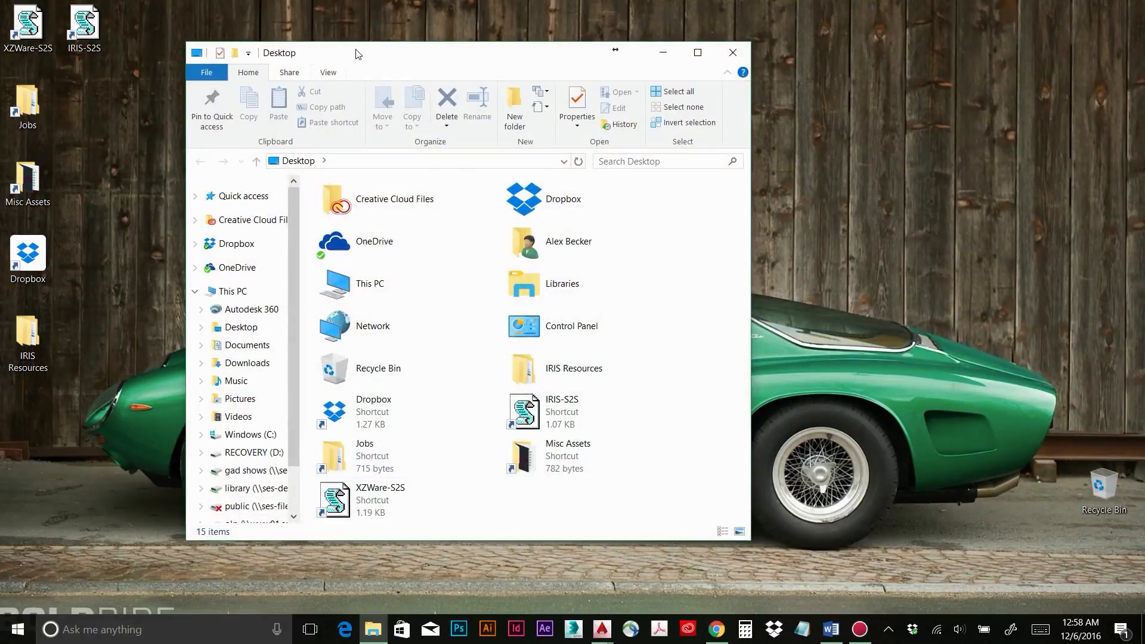
pyautogui.moveTo(358, 54); pyautogui.dragTo(750, 54)
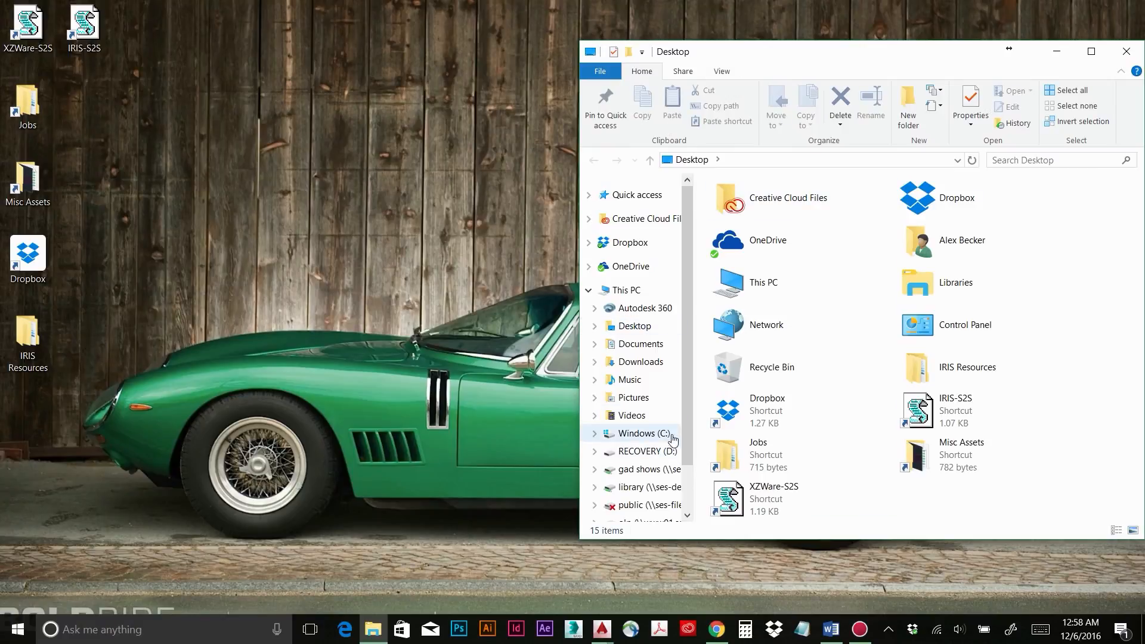
pyautogui.doubleClick(37, 350)
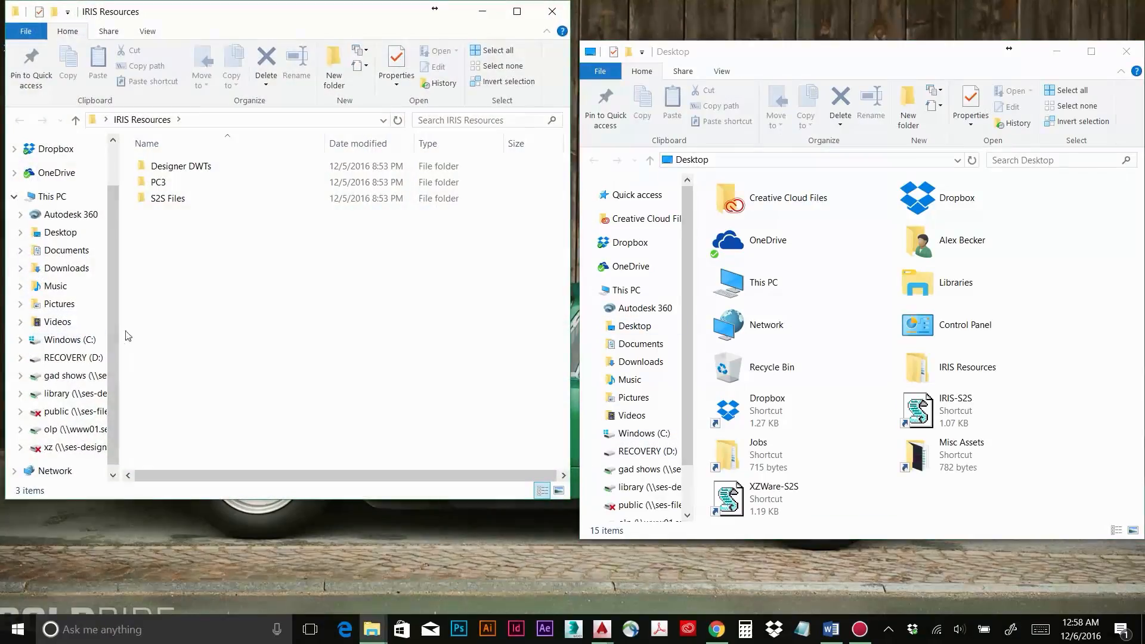
pyautogui.moveTo(230, 9); pyautogui.dragTo(382, 168)
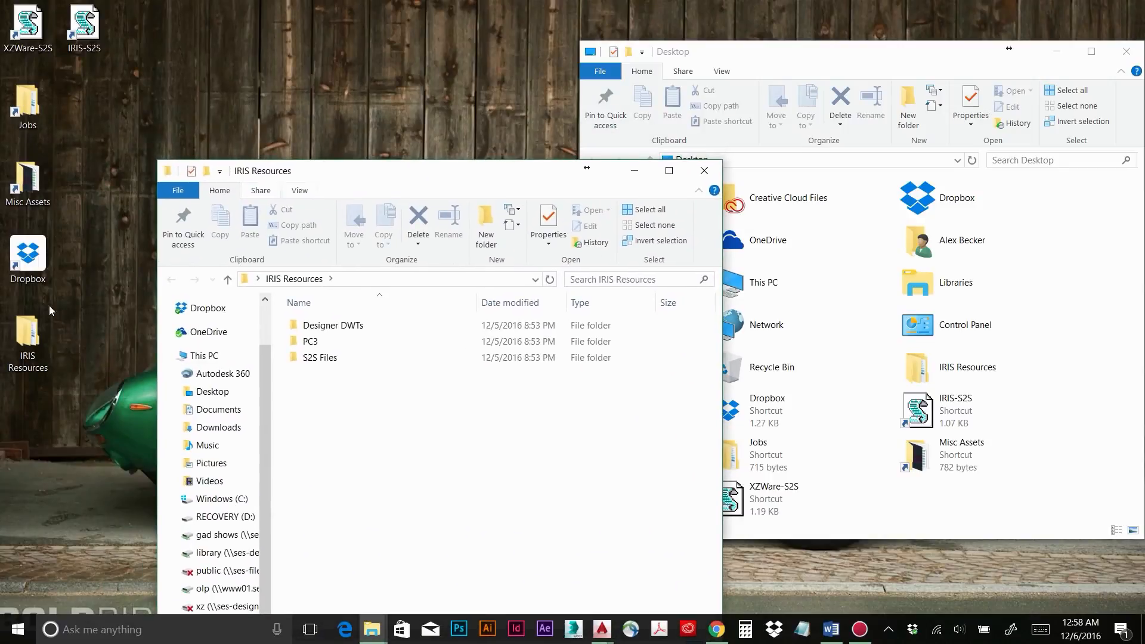
pyautogui.moveTo(310, 170); pyautogui.dragTo(175, 60)
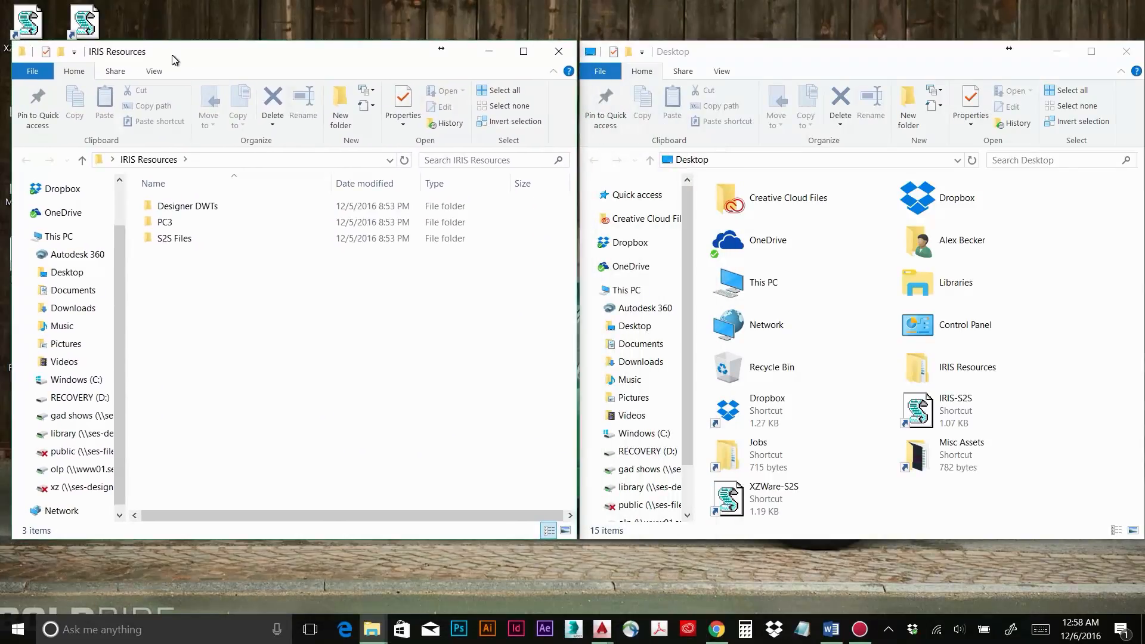
# Go to the copied AutoCAD 2015 plotters path in the Desktop File Explorer window.
pyautogui.click(737, 161)
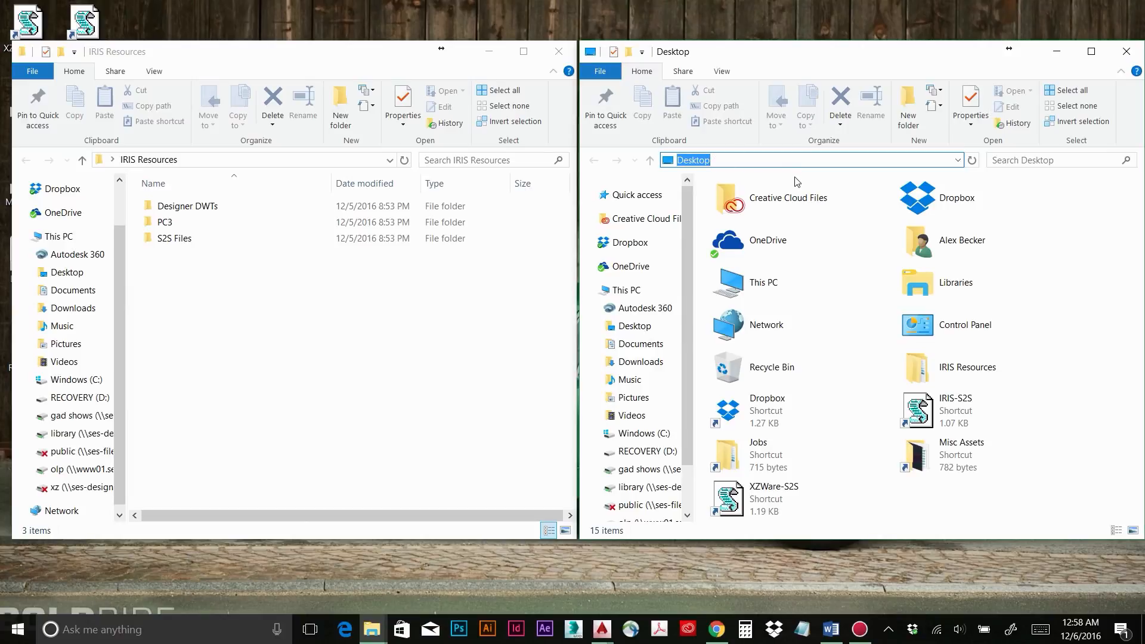
pyautogui.rightClick(765, 166)
pyautogui.click(687, 217)
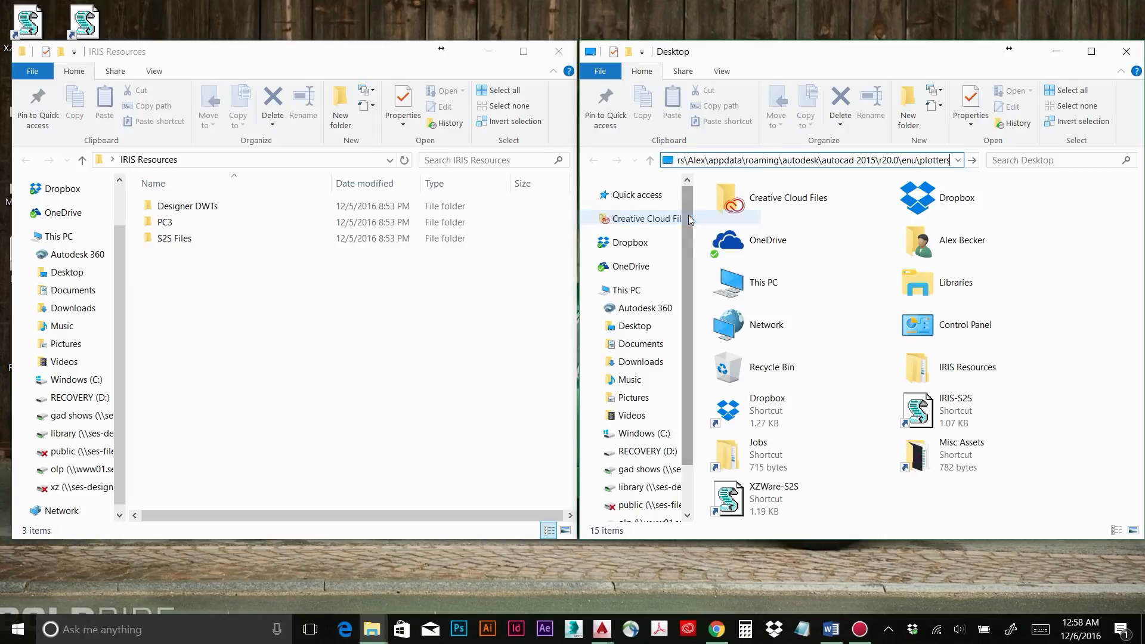
pyautogui.press('Return')
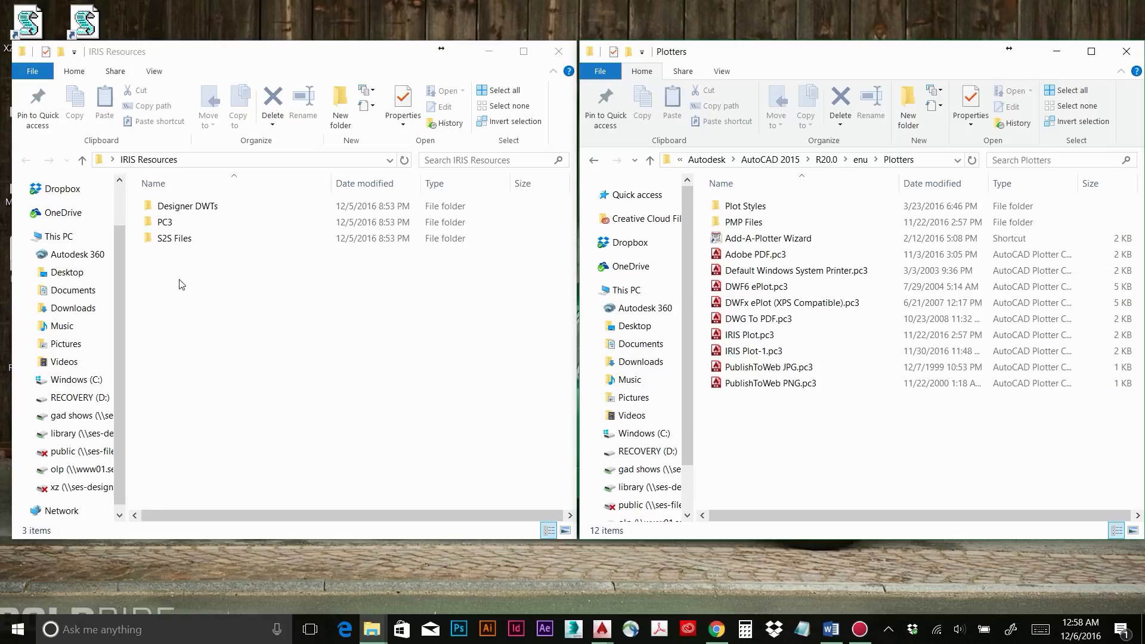
# Copy IRIS Plot-1.pc3 from the PC3 folder of IRIS Resources into the Plotters folder, replacing the existing file.
pyautogui.doubleClick(168, 225)
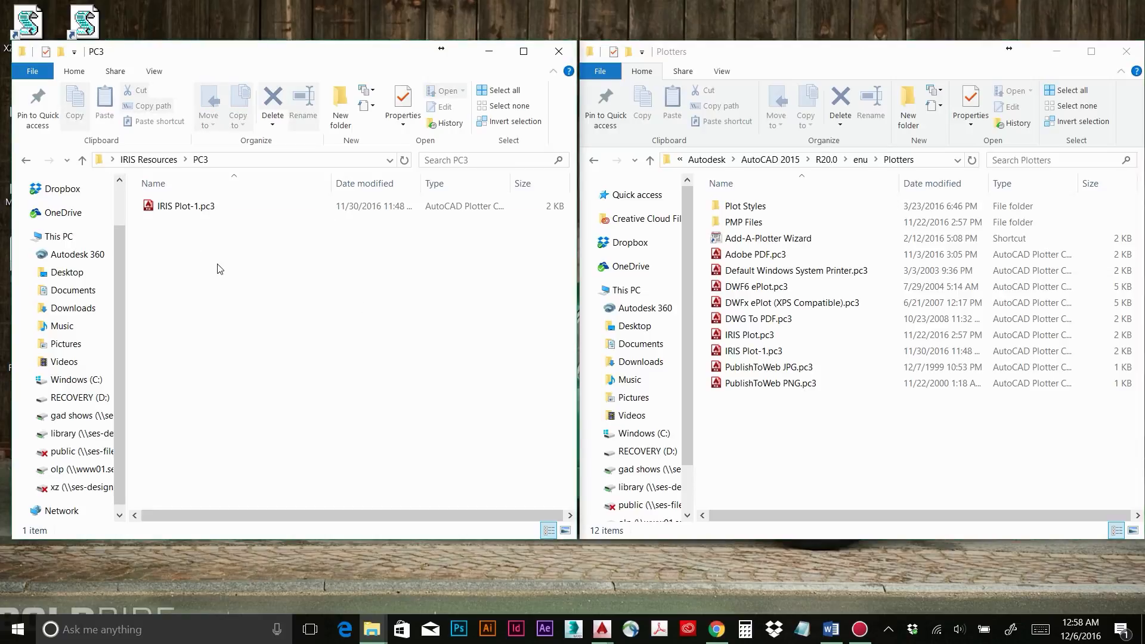
pyautogui.click(200, 214)
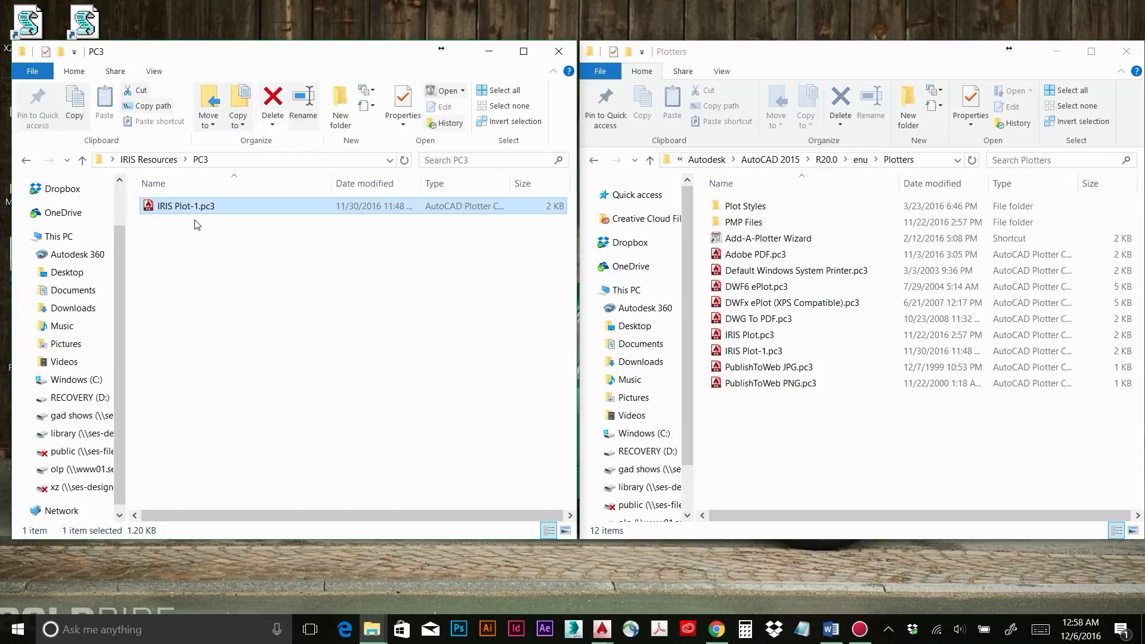
pyautogui.click(210, 259)
pyautogui.click(191, 209)
pyautogui.hotkey('ctrl', 'c')
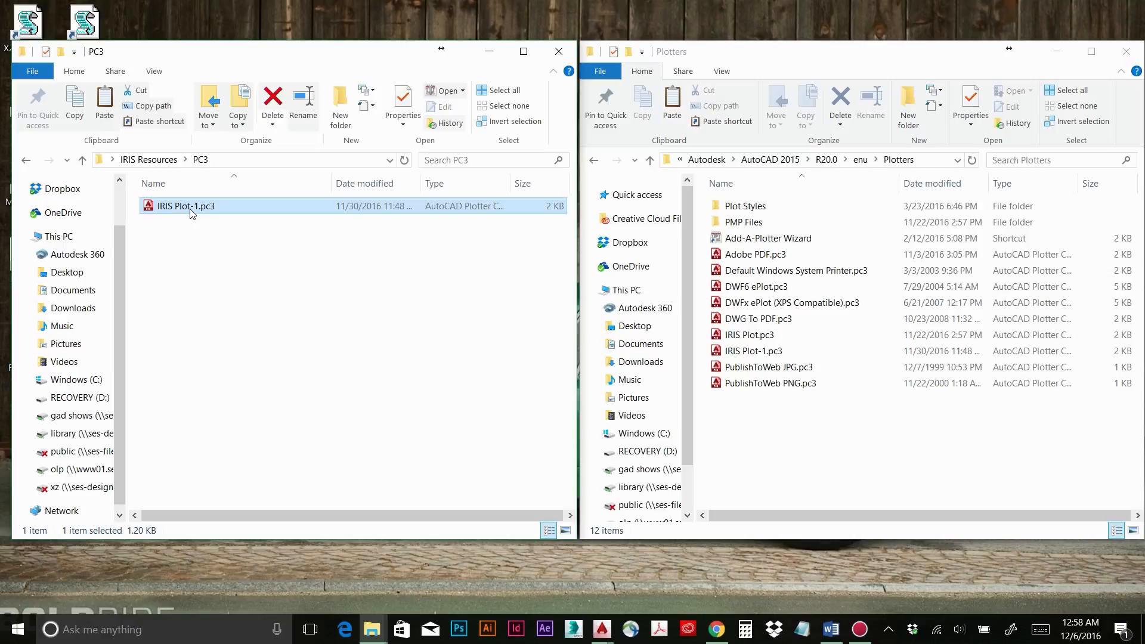
pyautogui.click(827, 436)
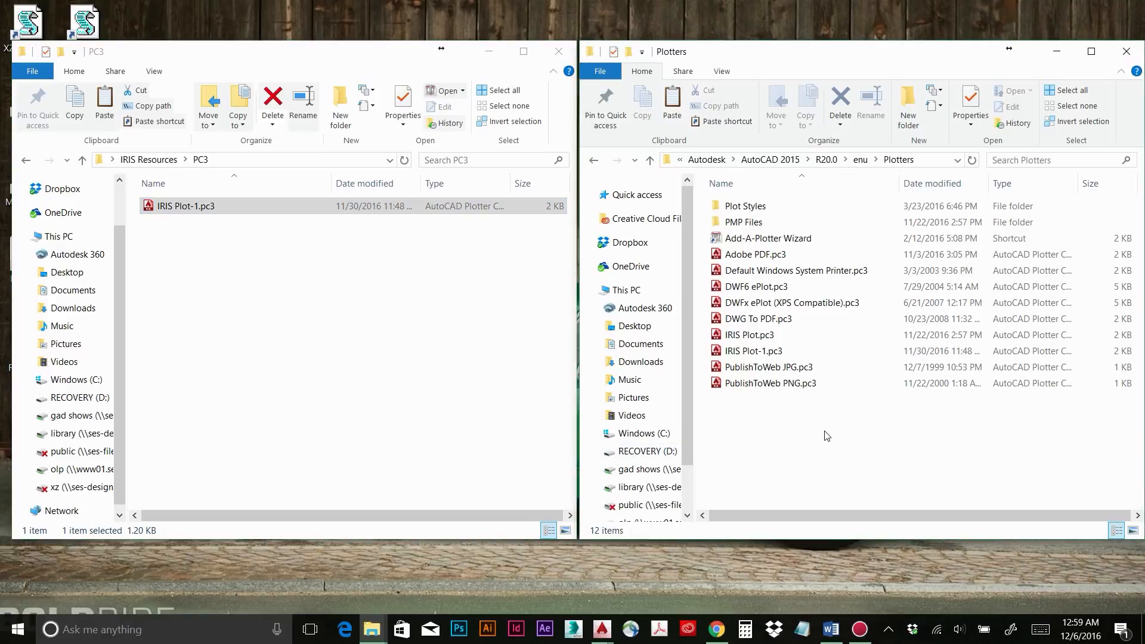
pyautogui.hotkey('ctrl', 'v')
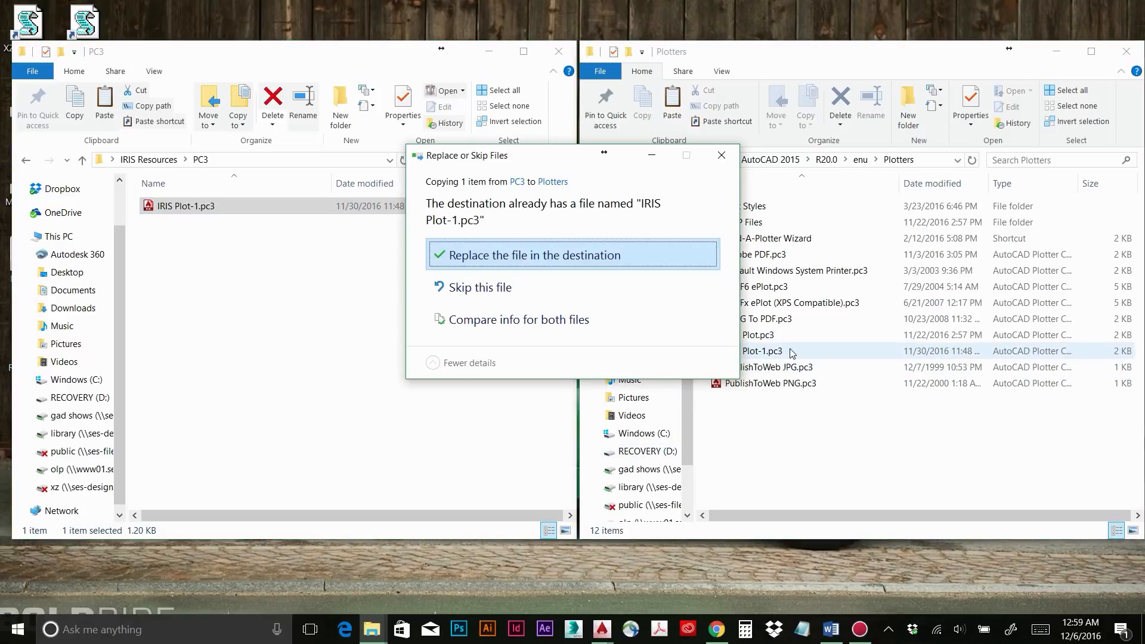
pyautogui.click(598, 255)
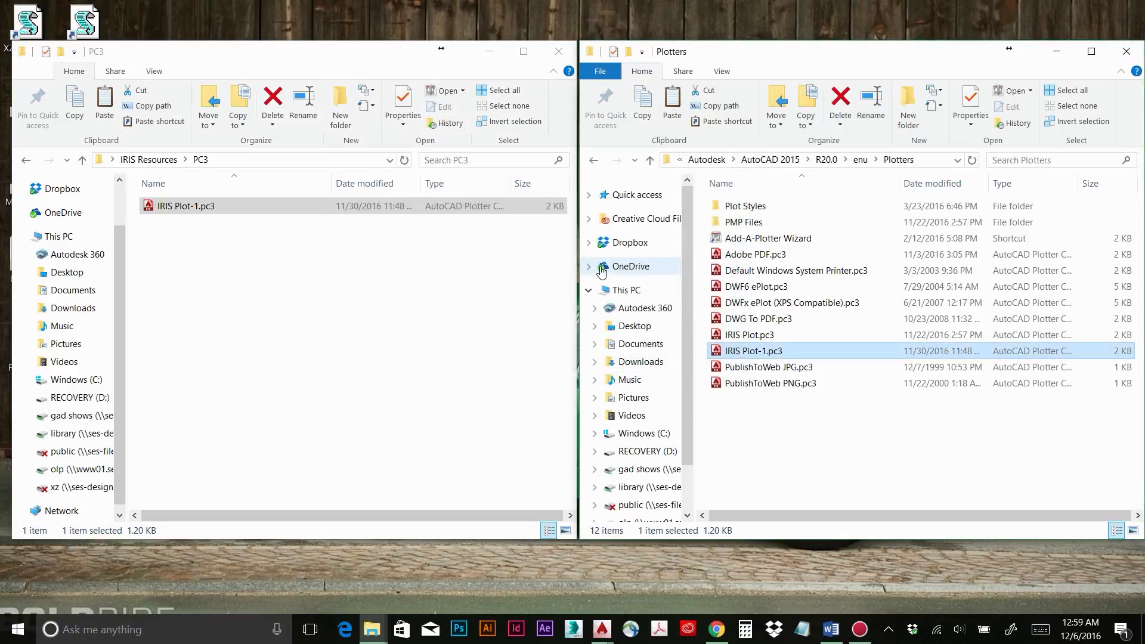
# Close the Plotters window and return the remaining PC3 window to the IRIS Resources folder.
pyautogui.click(1127, 52)
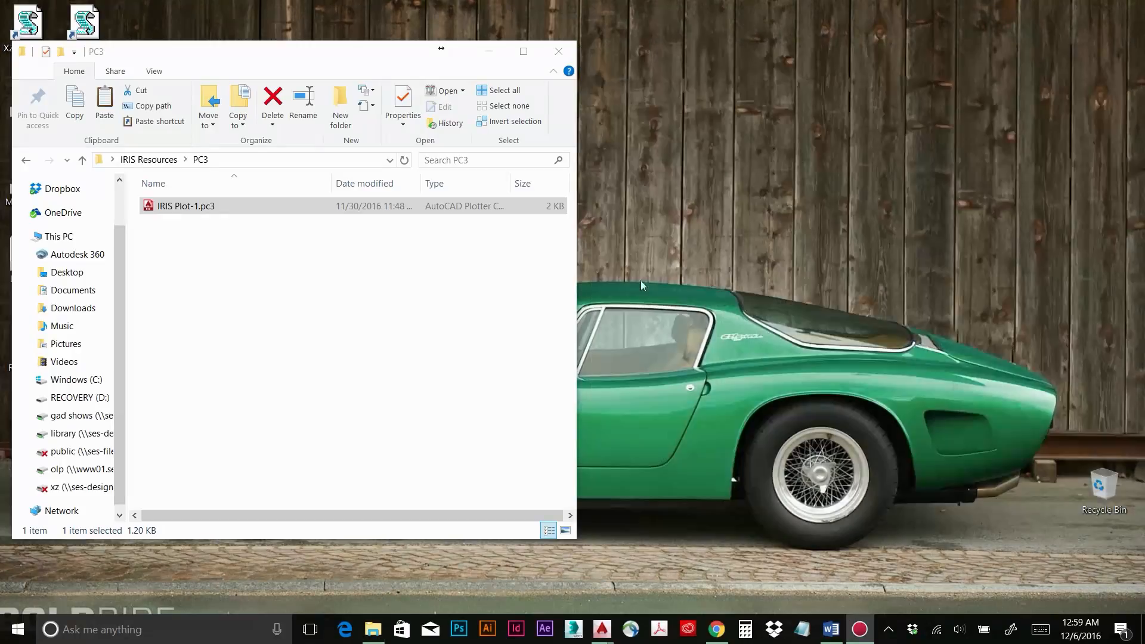
pyautogui.click(289, 326)
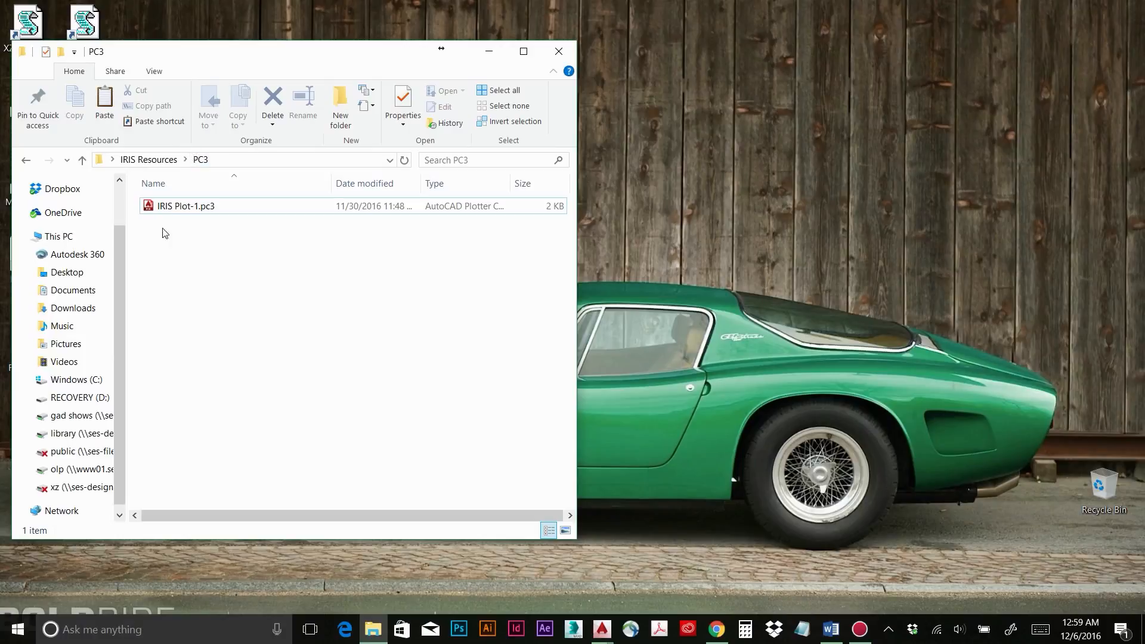
pyautogui.moveTo(166, 60); pyautogui.dragTo(242, 45)
pyautogui.hotkey('alt', 'Up')
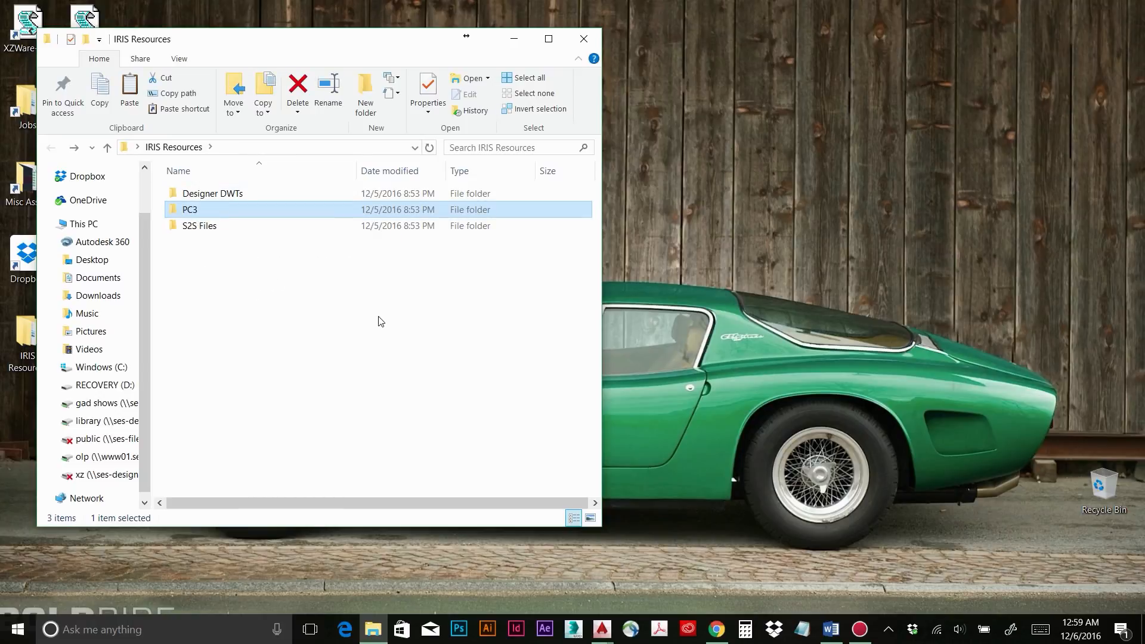
# Switch to Drawing26.dwg in AutoCAD and expand Drawing Template File Location under Template Settings in the Options dialog.
pyautogui.click(602, 633)
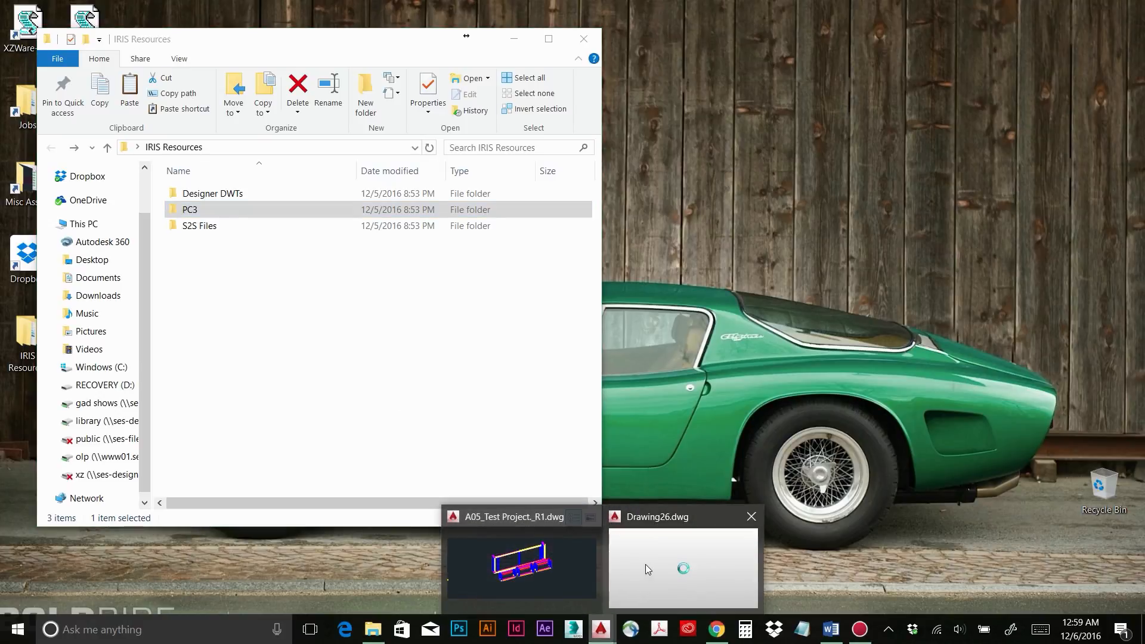
pyautogui.click(647, 568)
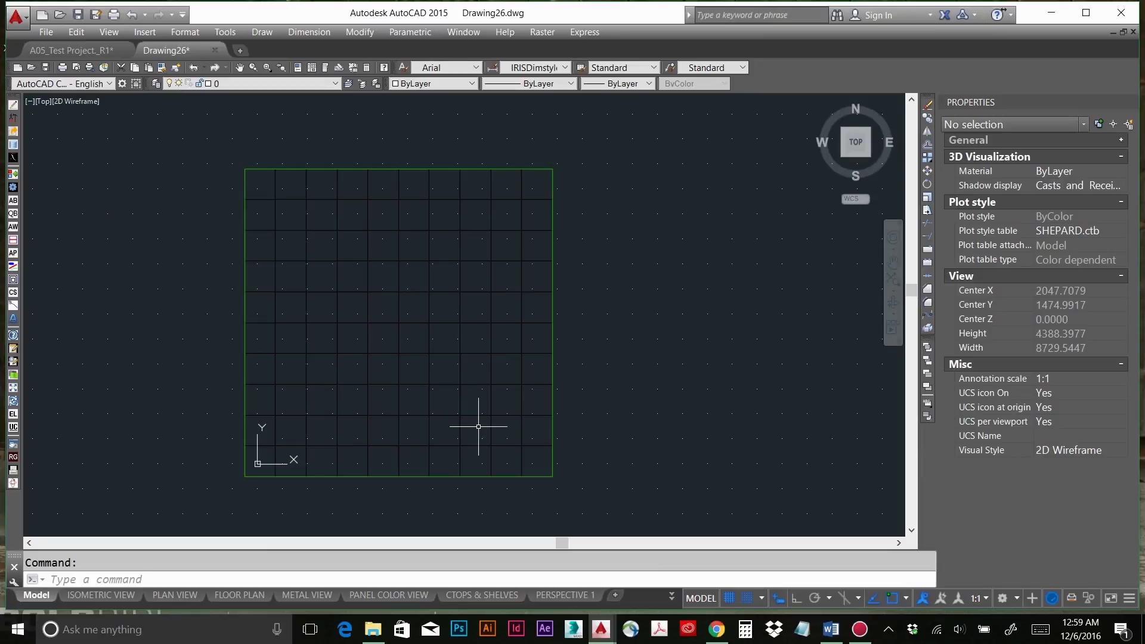
pyautogui.write('options')
pyautogui.press('Return')
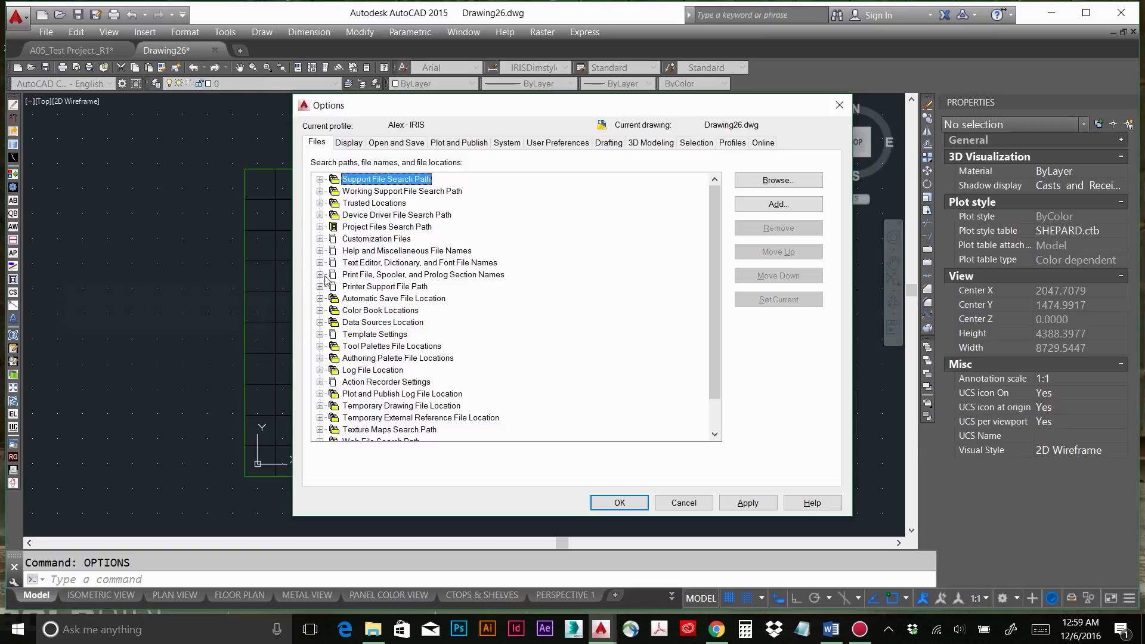
pyautogui.click(320, 335)
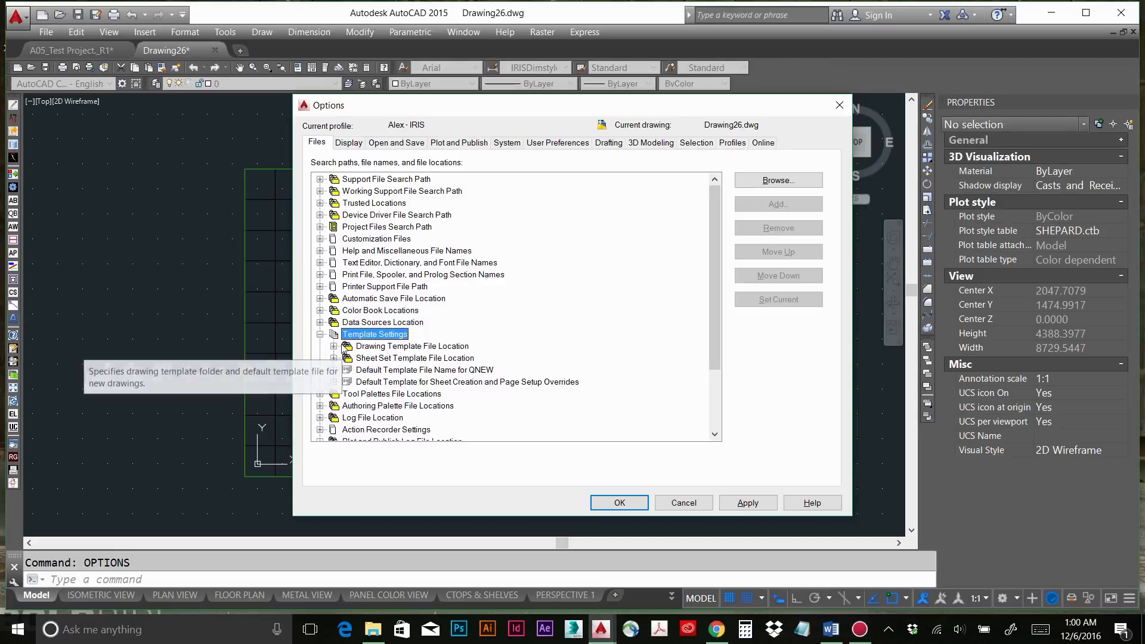
pyautogui.click(378, 348)
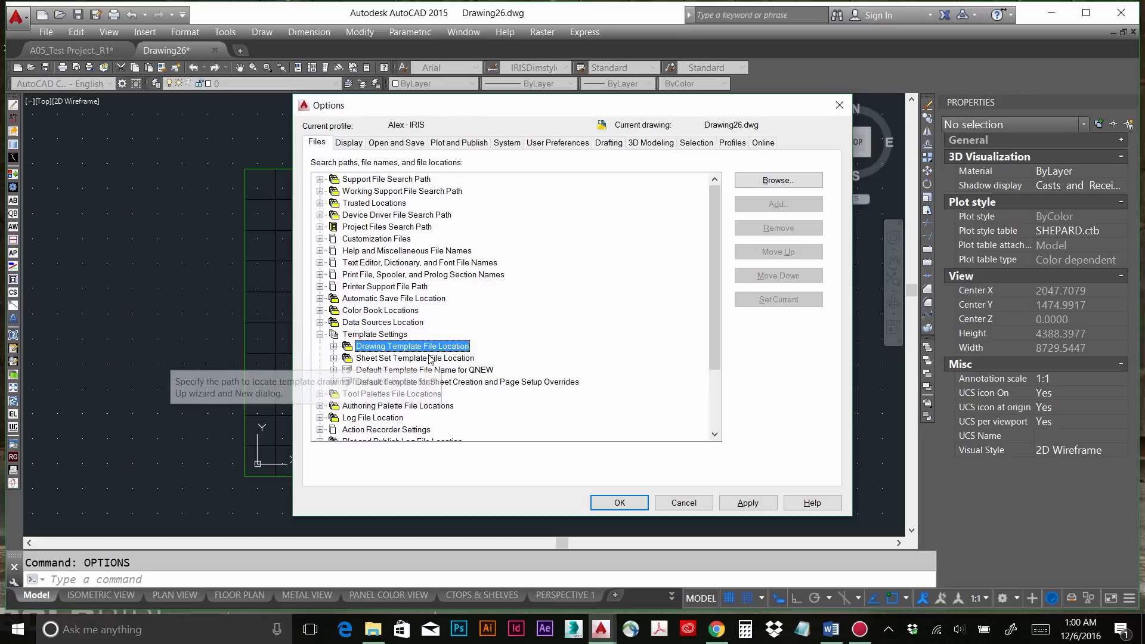
pyautogui.click(334, 347)
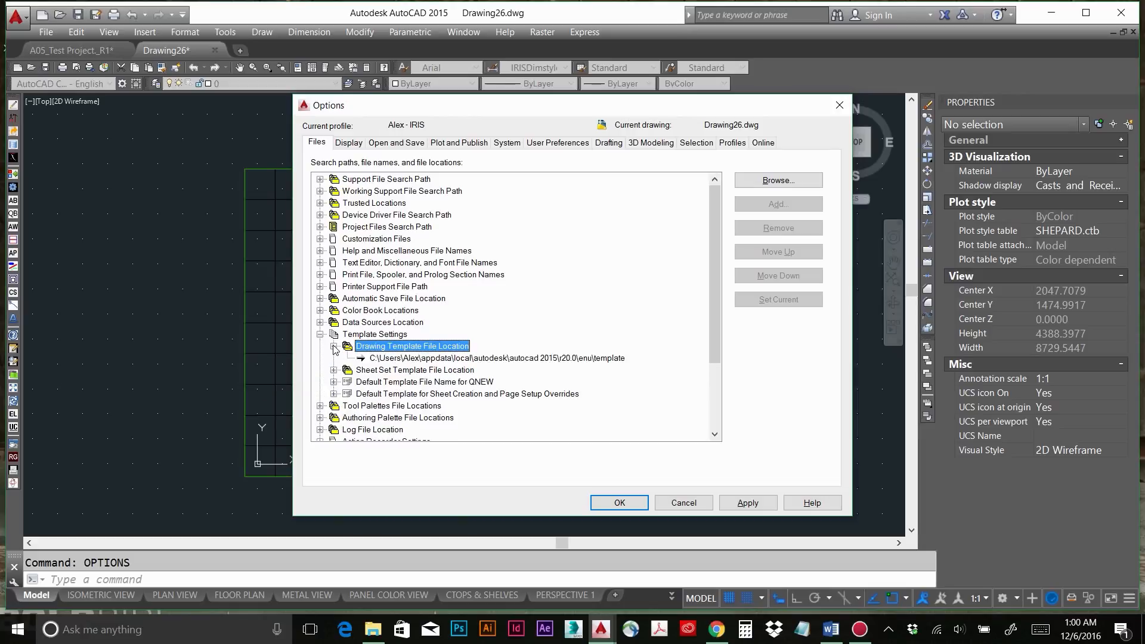
# Copy the AutoCAD 2015 drawing template folder path and close the Options dialog.
pyautogui.click(406, 359)
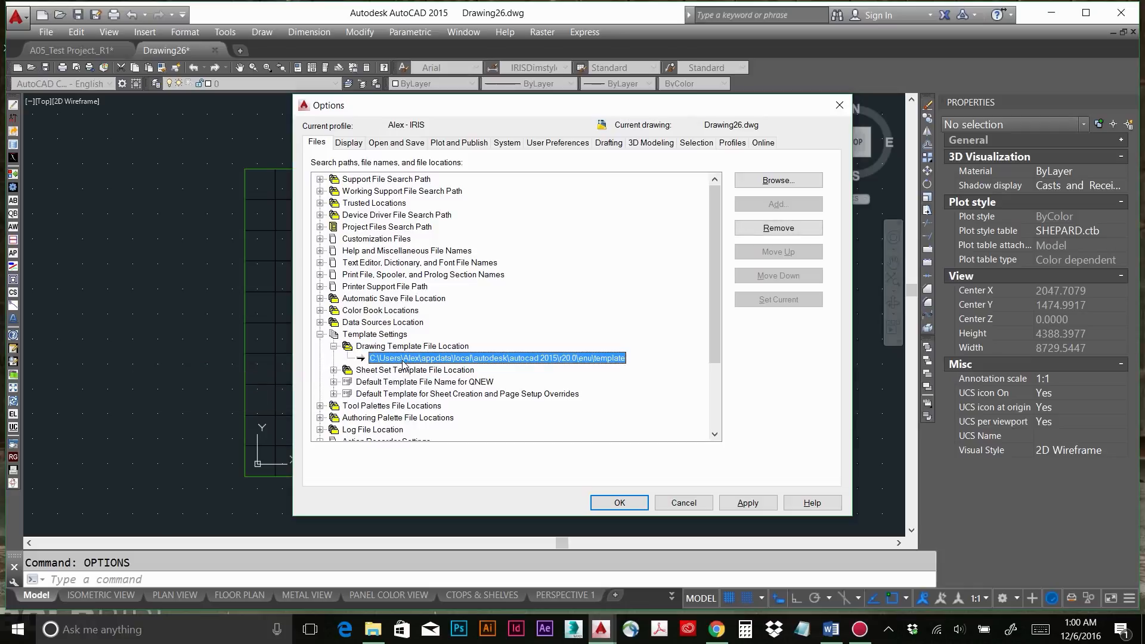
pyautogui.click(403, 360)
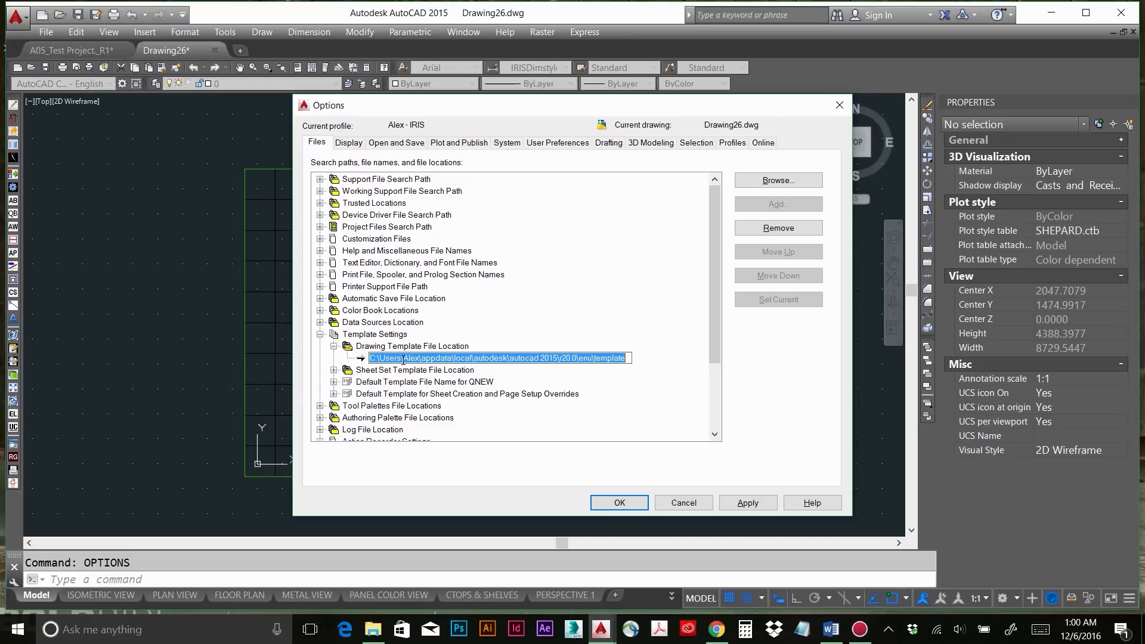
pyautogui.rightClick(403, 361)
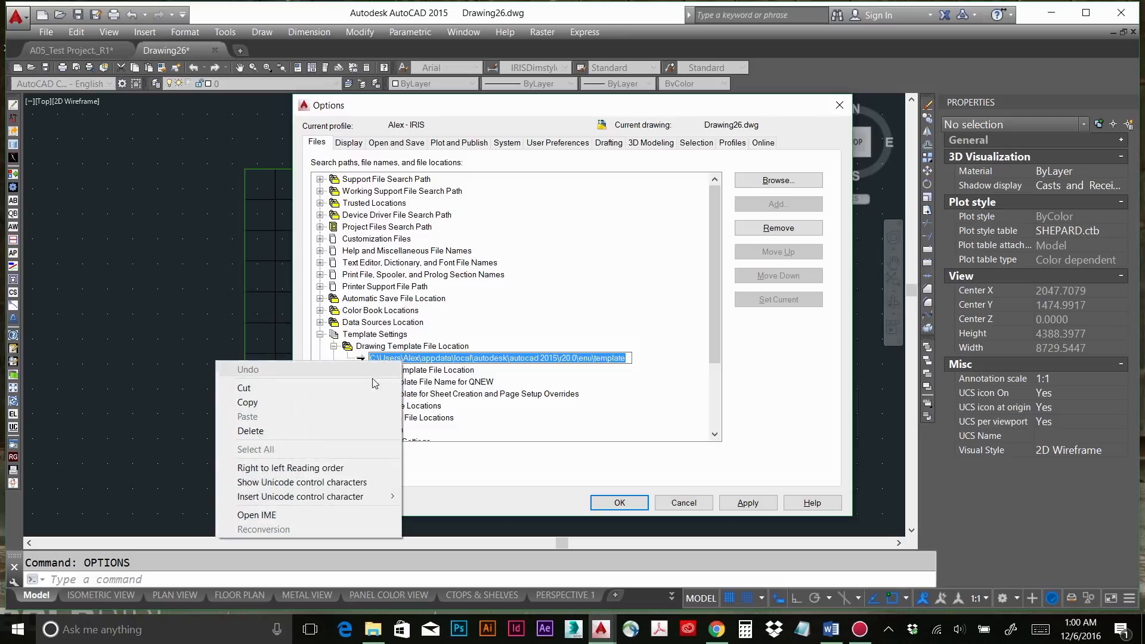
pyautogui.click(309, 401)
pyautogui.click(747, 503)
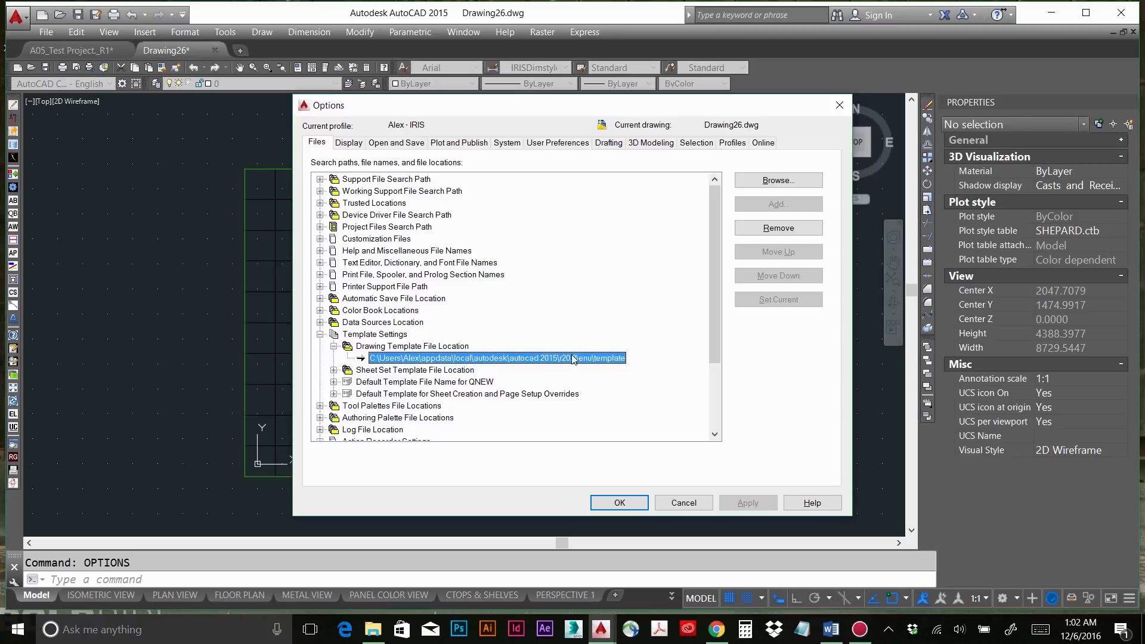
pyautogui.click(683, 503)
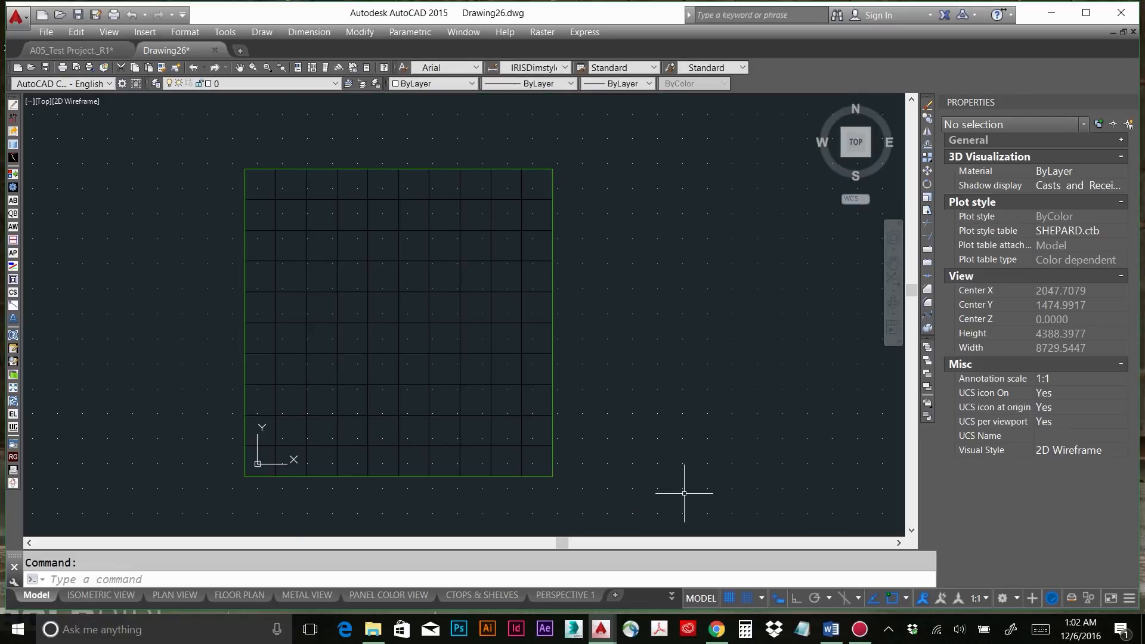
# Minimize AutoCAD and place a new File Explorer window beside the IRIS Resources window.
pyautogui.click(1049, 13)
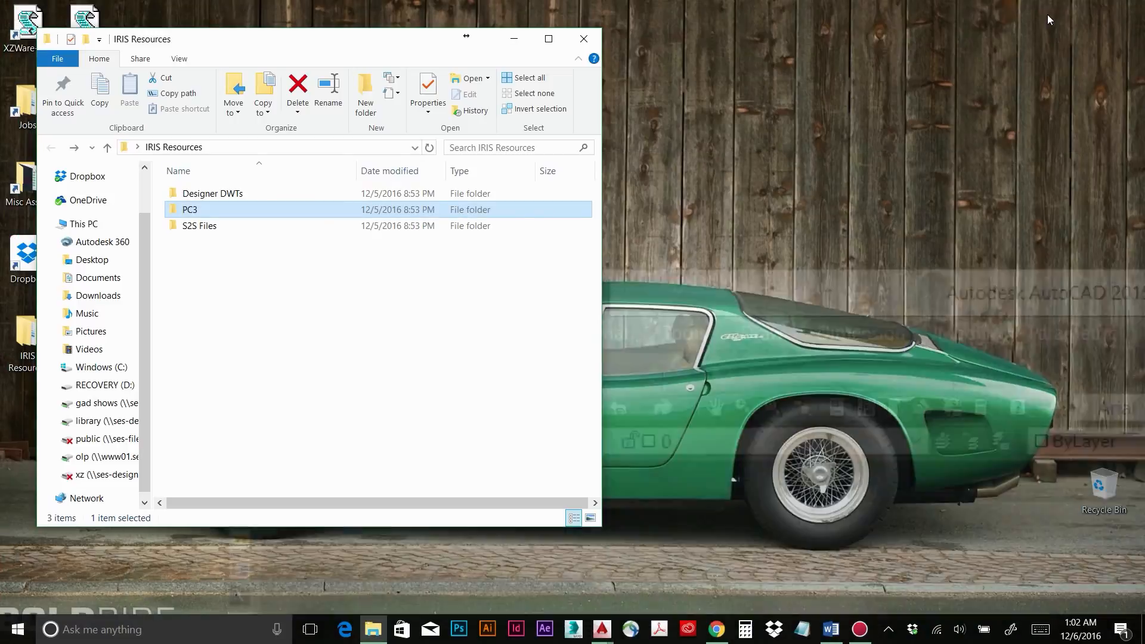
pyautogui.click(668, 244)
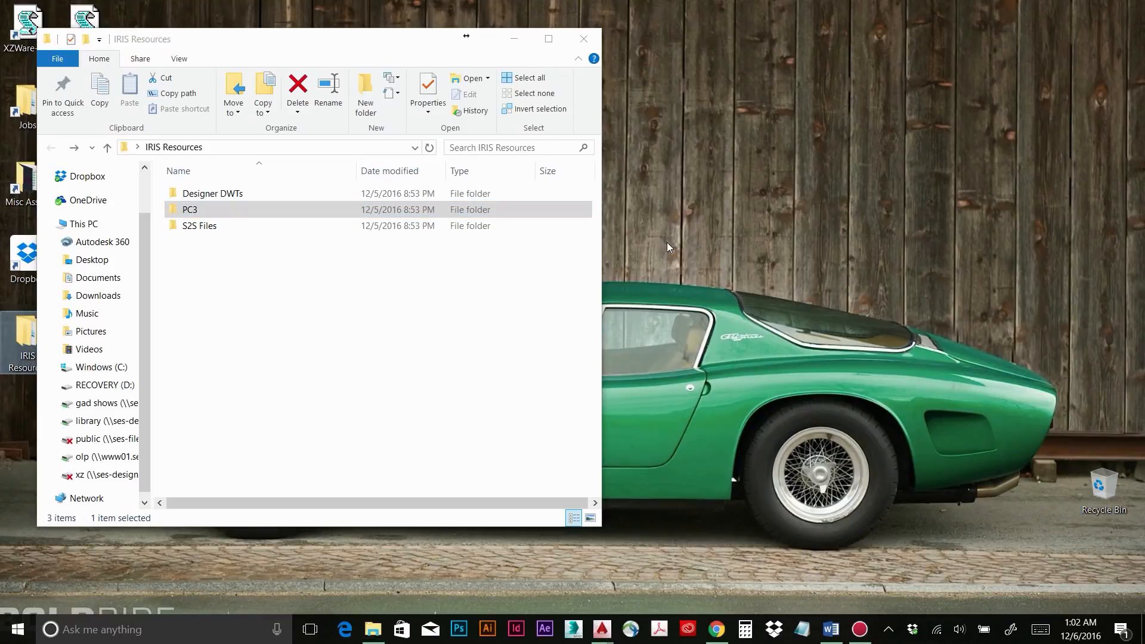
pyautogui.hotkey('ctrl', 'n')
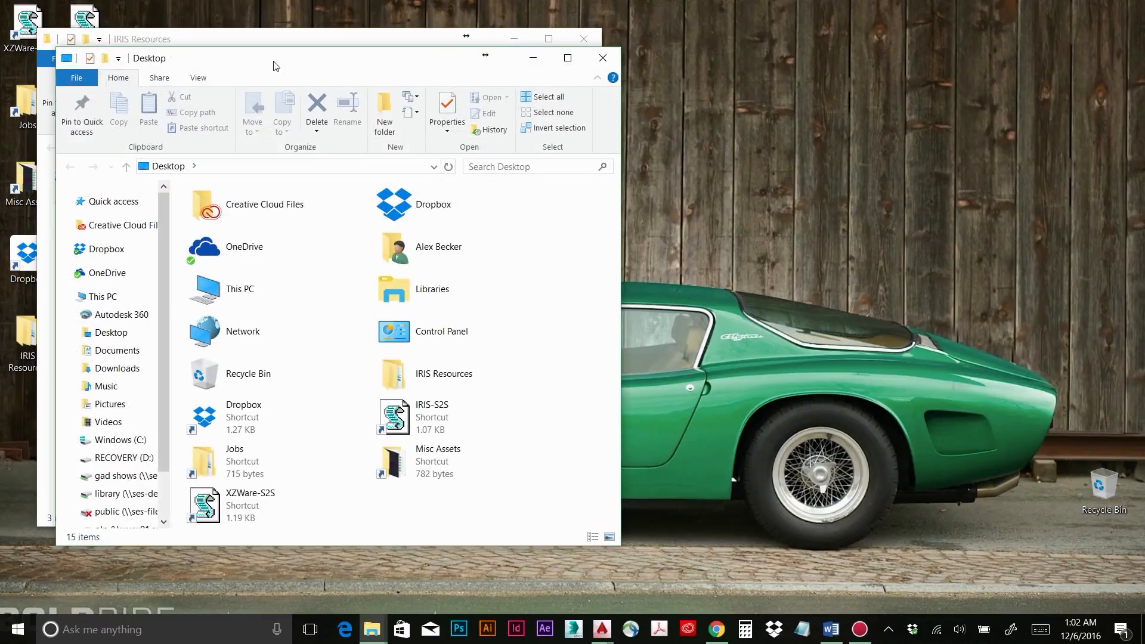
pyautogui.moveTo(273, 65); pyautogui.dragTo(821, 47)
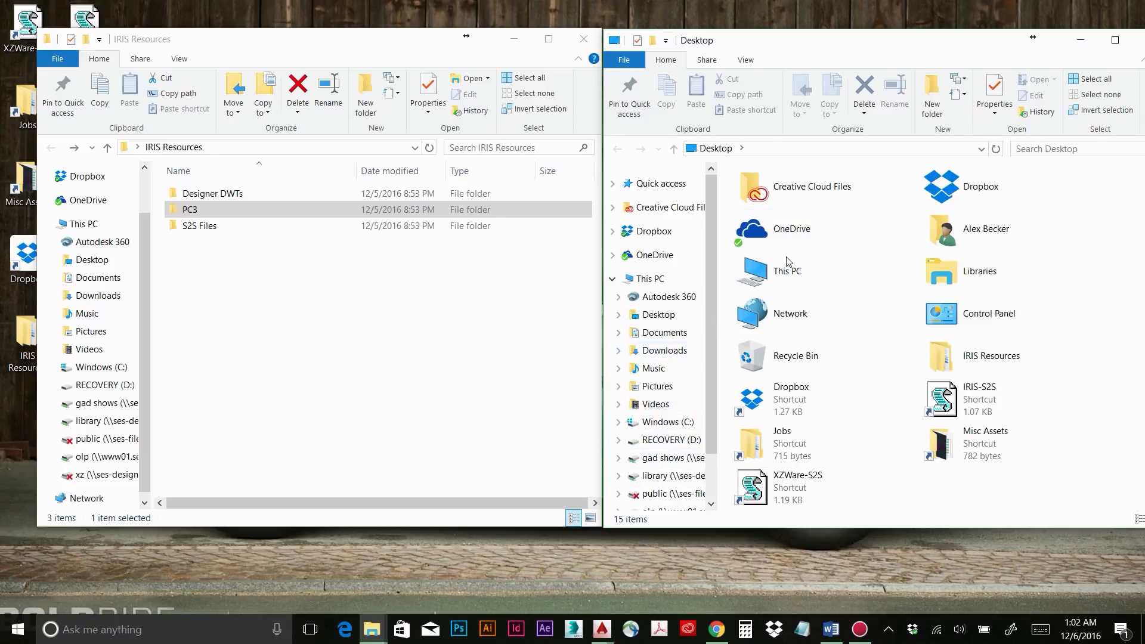
# Go to the copied AutoCAD 2015 template path in the new Desktop File Explorer window.
pyautogui.click(814, 149)
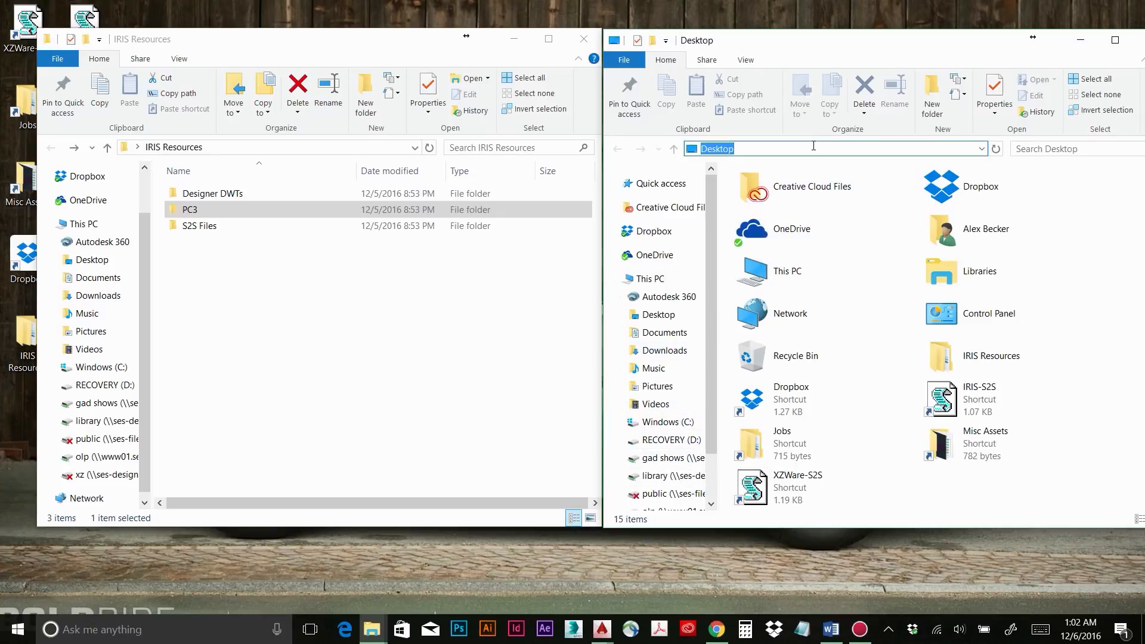
pyautogui.hotkey('ctrl', 'v')
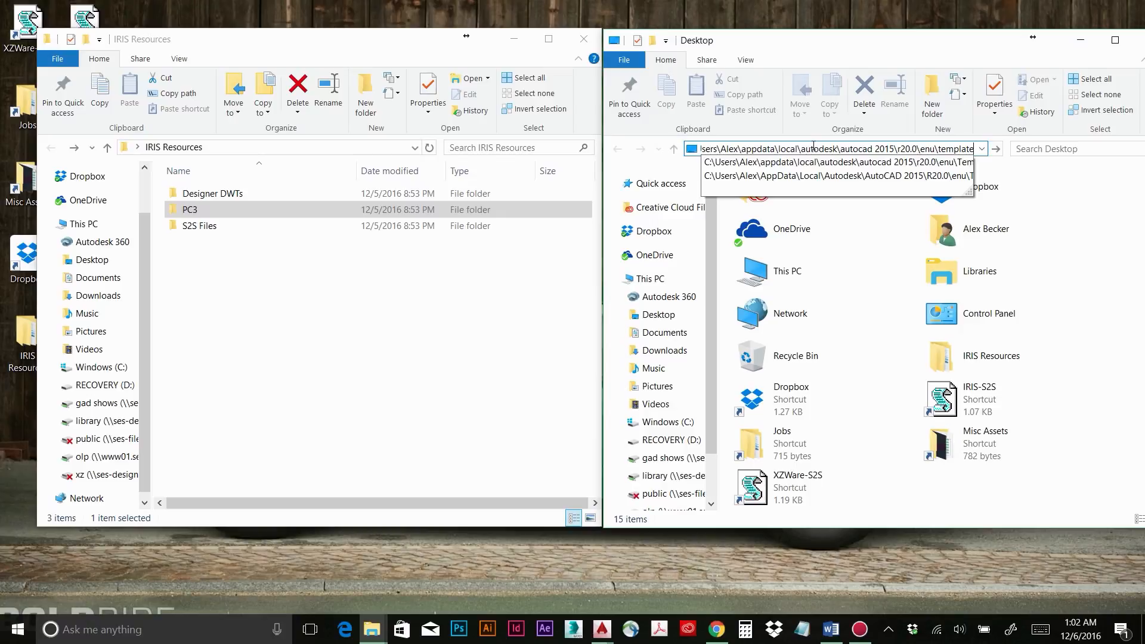
pyautogui.press('Return')
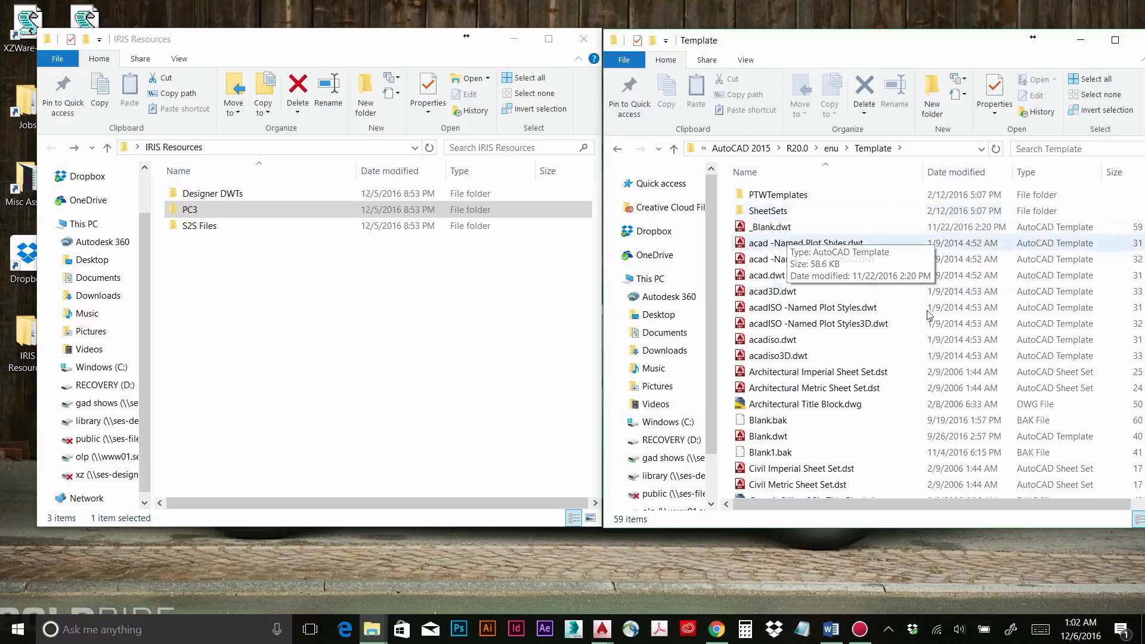
# Copy IRIS-Alex Template.dwt from the Designer DWTs folder of IRIS Resources into the Template folder, replacing the existing file.
pyautogui.click(224, 196)
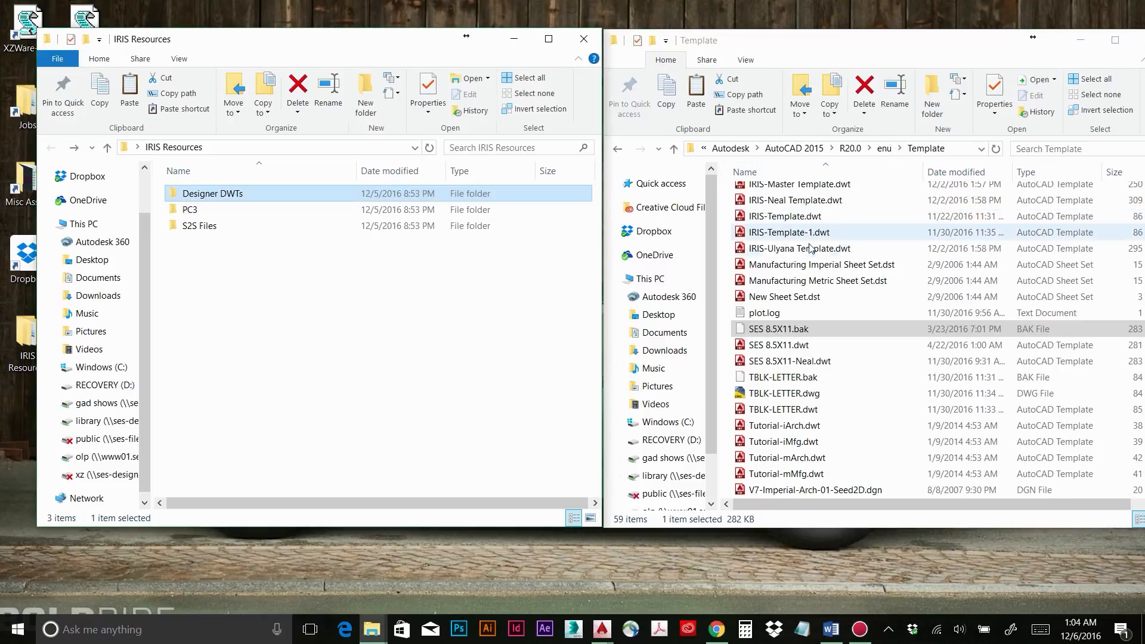
pyautogui.click(278, 256)
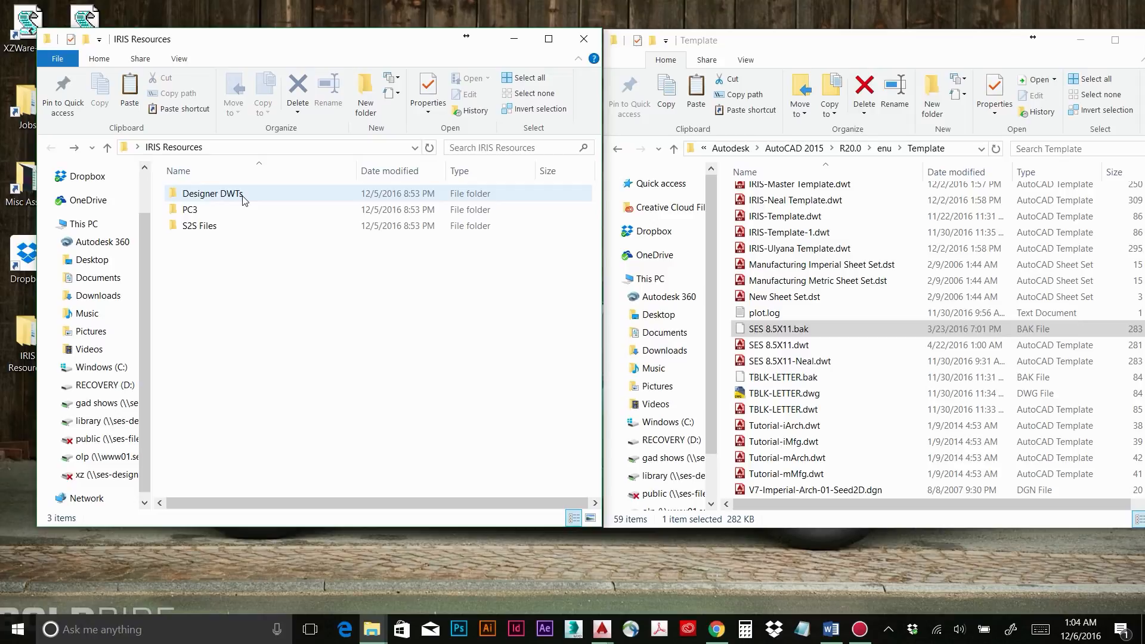
pyautogui.doubleClick(244, 200)
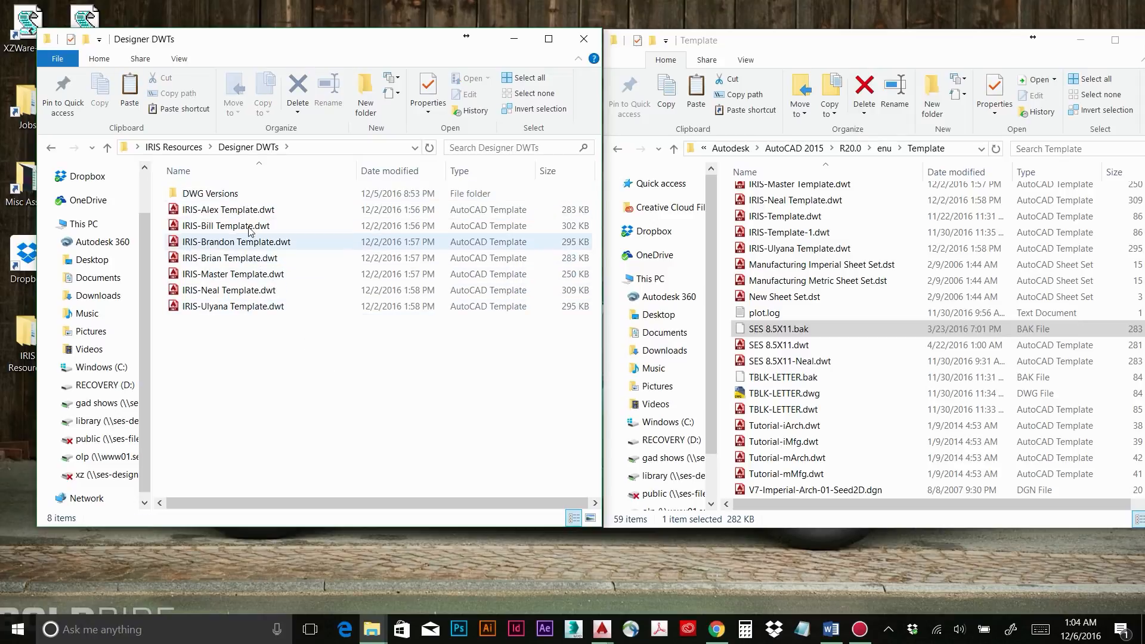
pyautogui.click(244, 210)
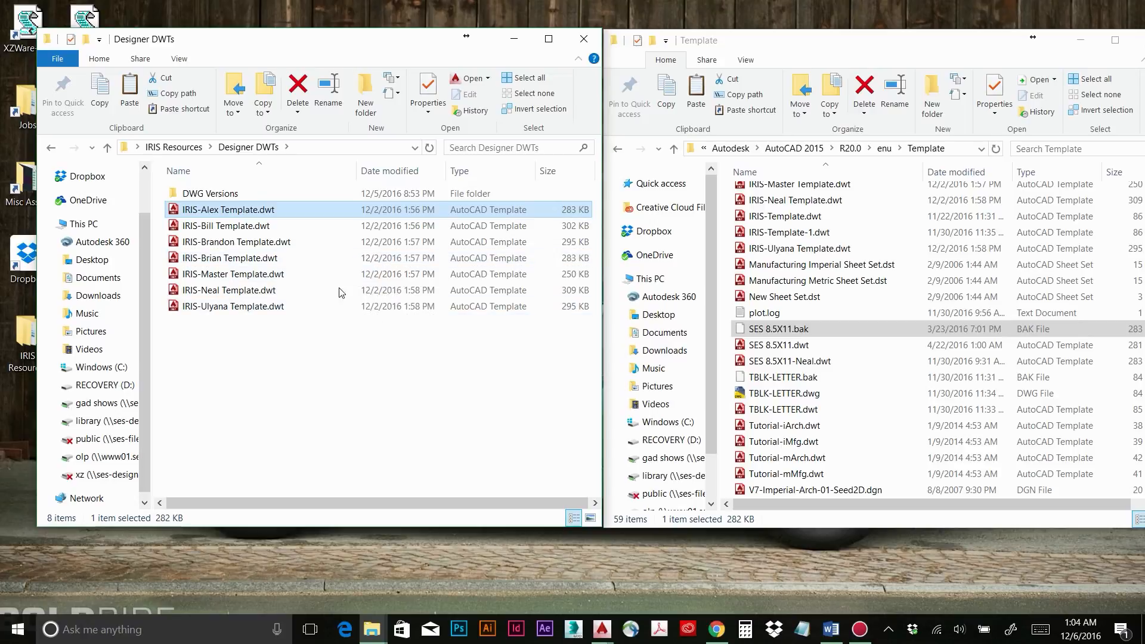
pyautogui.rightClick(245, 214)
pyautogui.press('Escape')
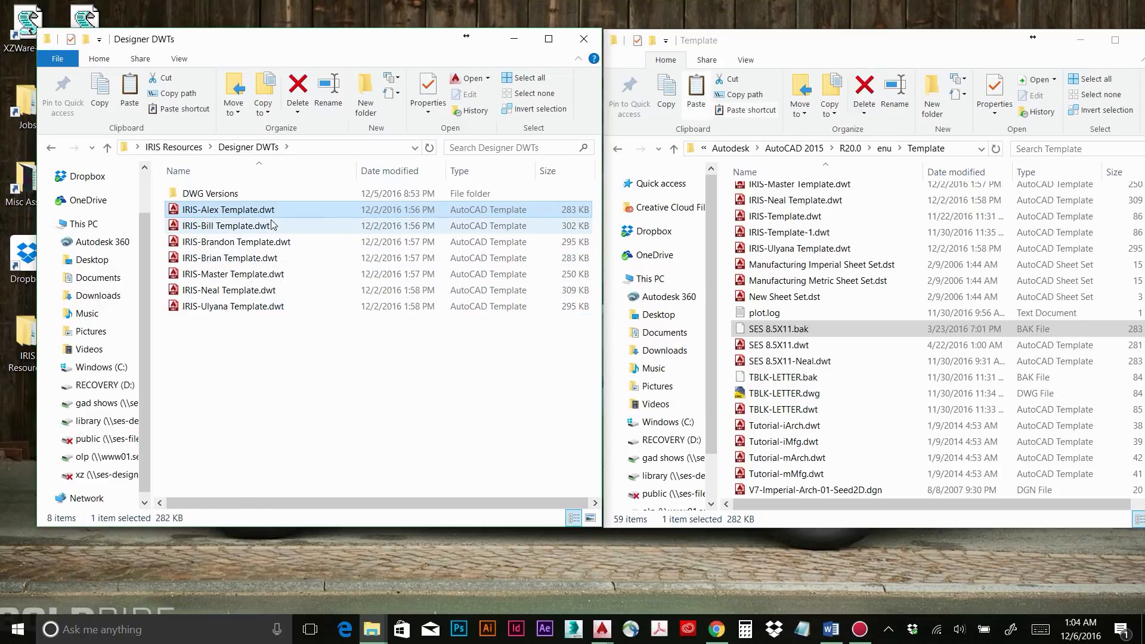
pyautogui.click(883, 427)
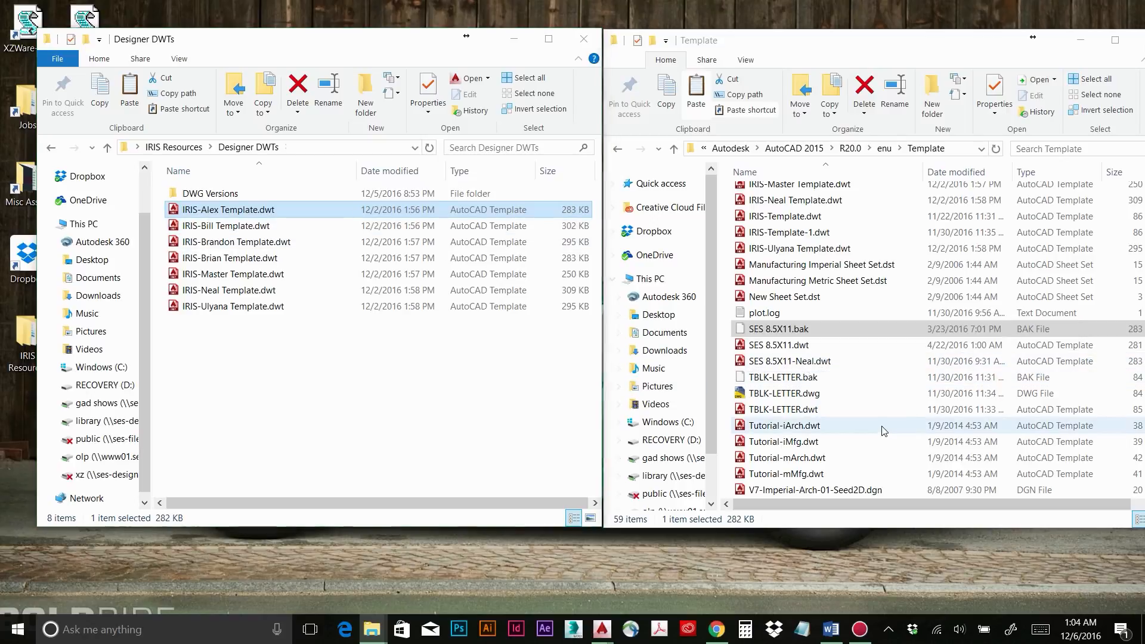
pyautogui.hotkey('ctrl', 'v')
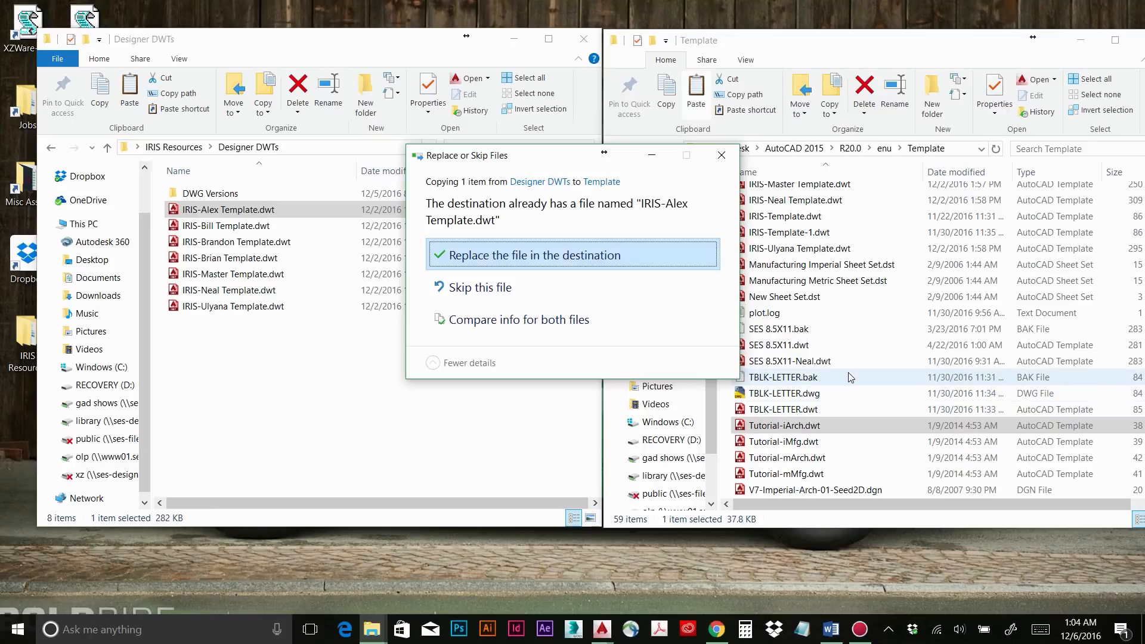
pyautogui.click(574, 263)
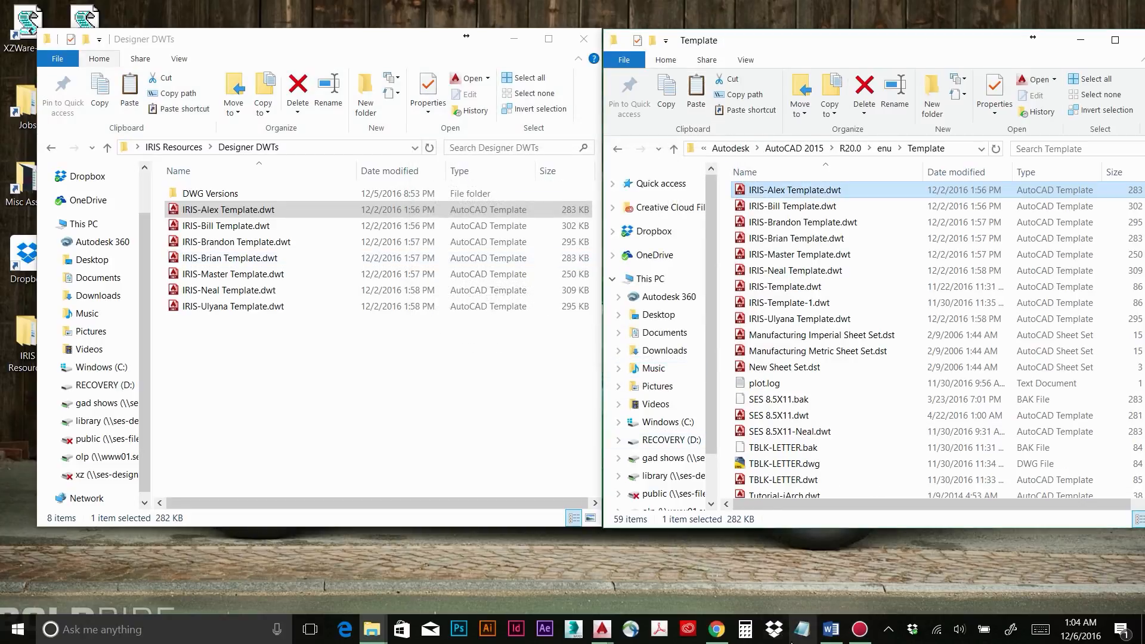
# Switch back to Drawing26.dwg in AutoCAD and expand Default Template File Name for QNEW under Template Settings in the Options dialog.
pyautogui.moveTo(608, 636)
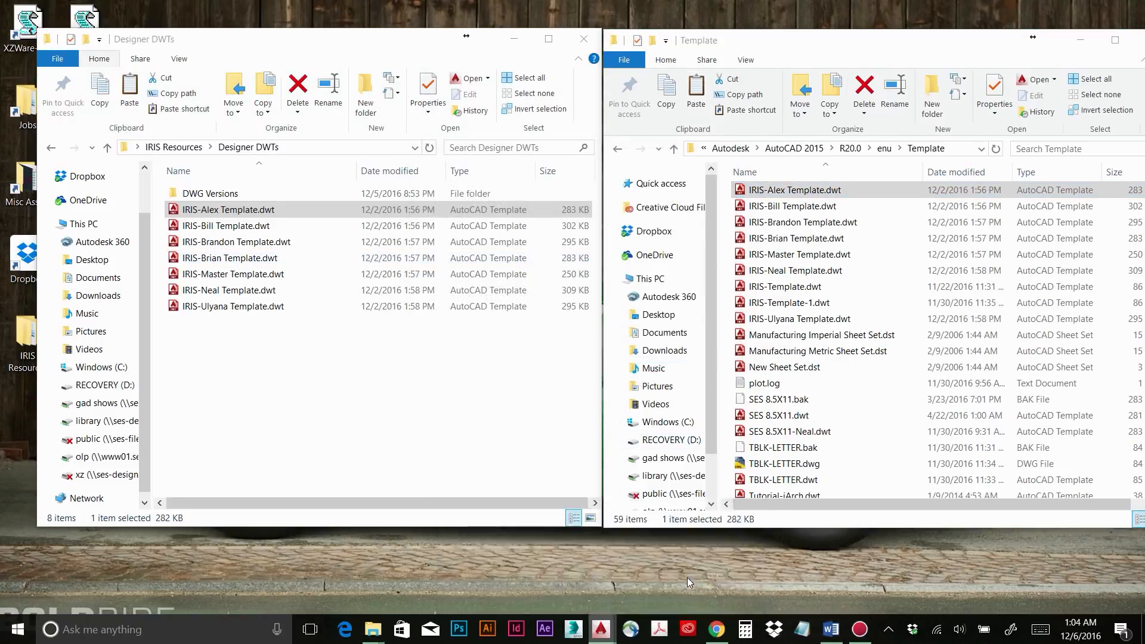
pyautogui.click(687, 577)
pyautogui.click(632, 458)
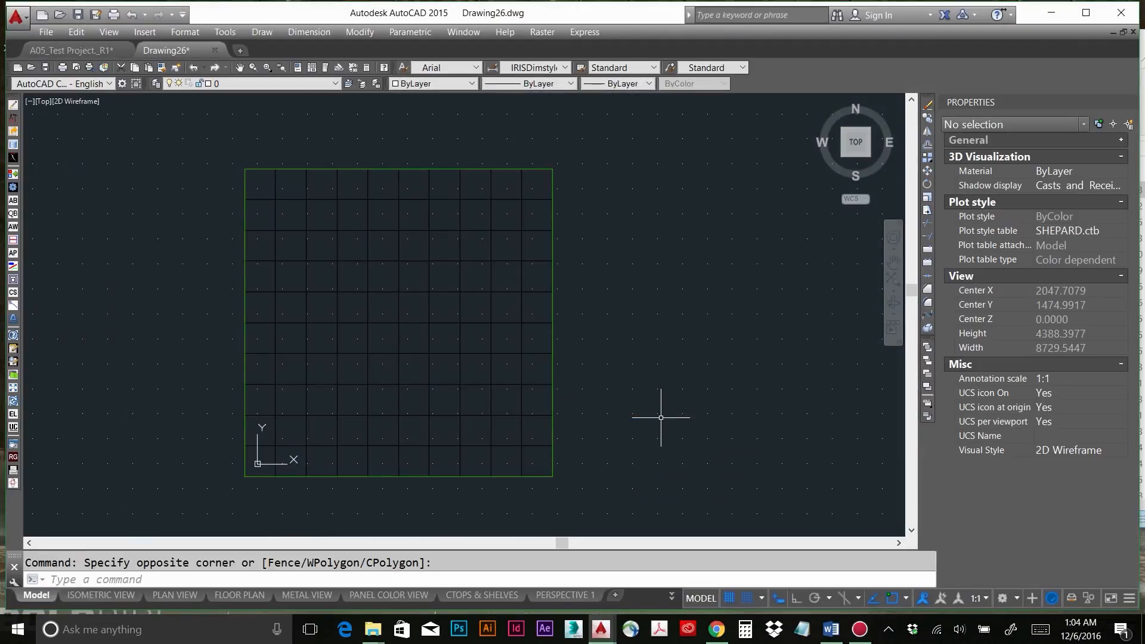
pyautogui.write('options')
pyautogui.press('Return')
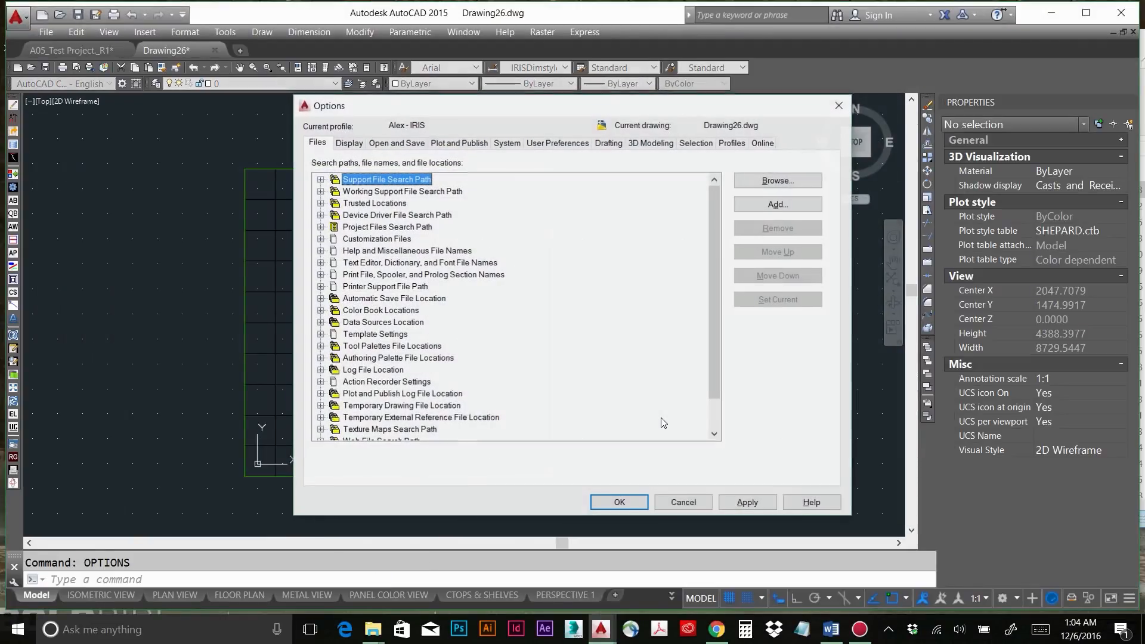
pyautogui.click(321, 335)
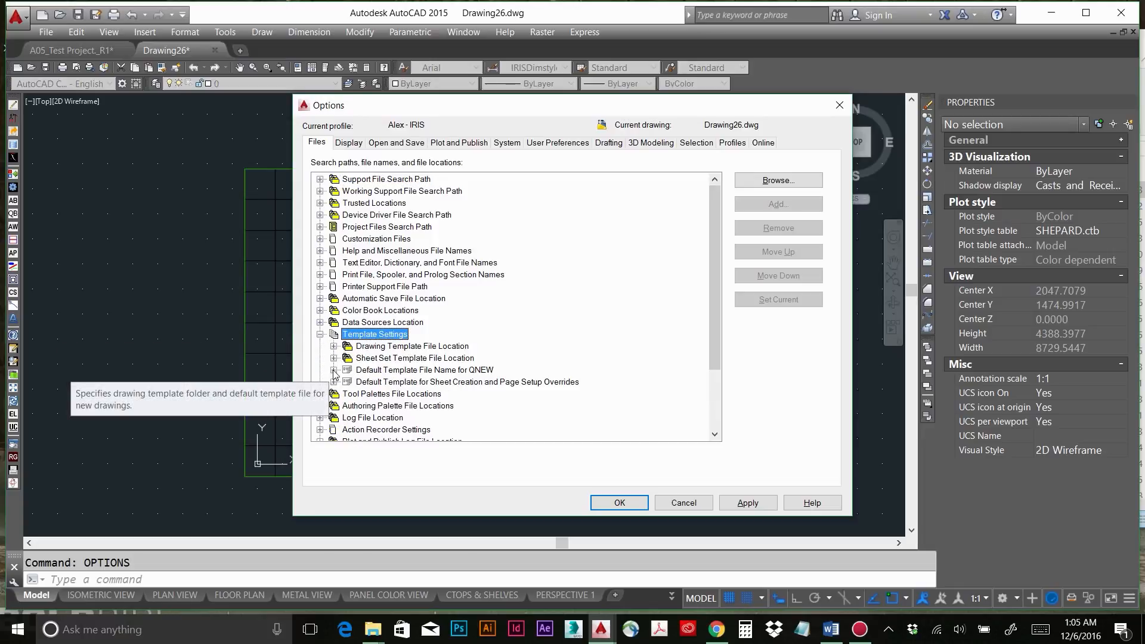
pyautogui.click(373, 346)
pyautogui.click(370, 371)
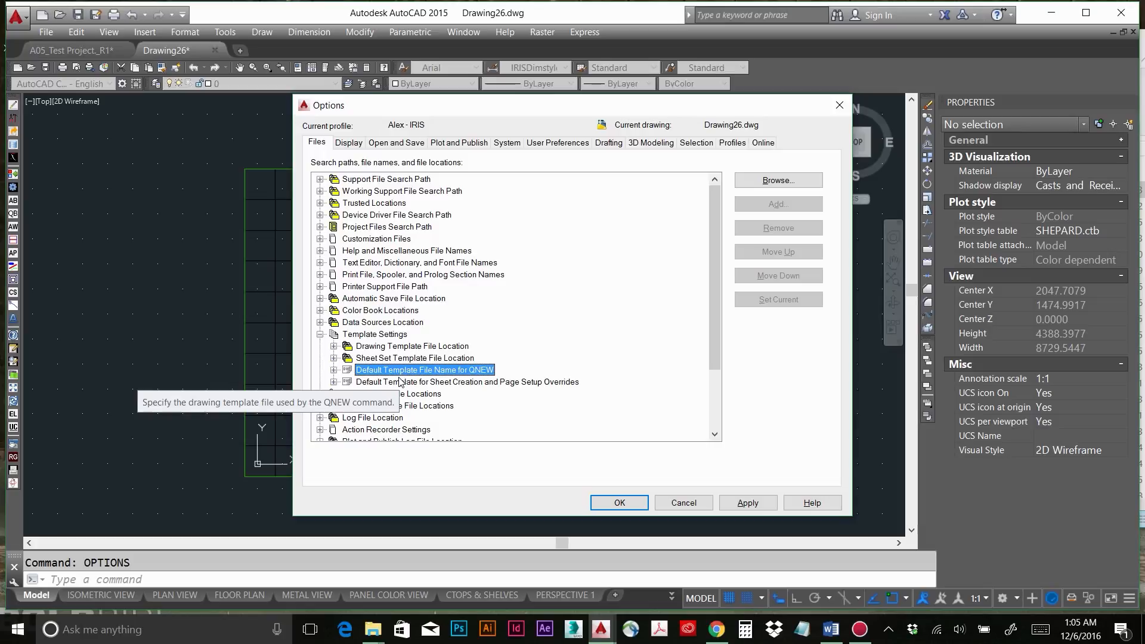
pyautogui.click(334, 370)
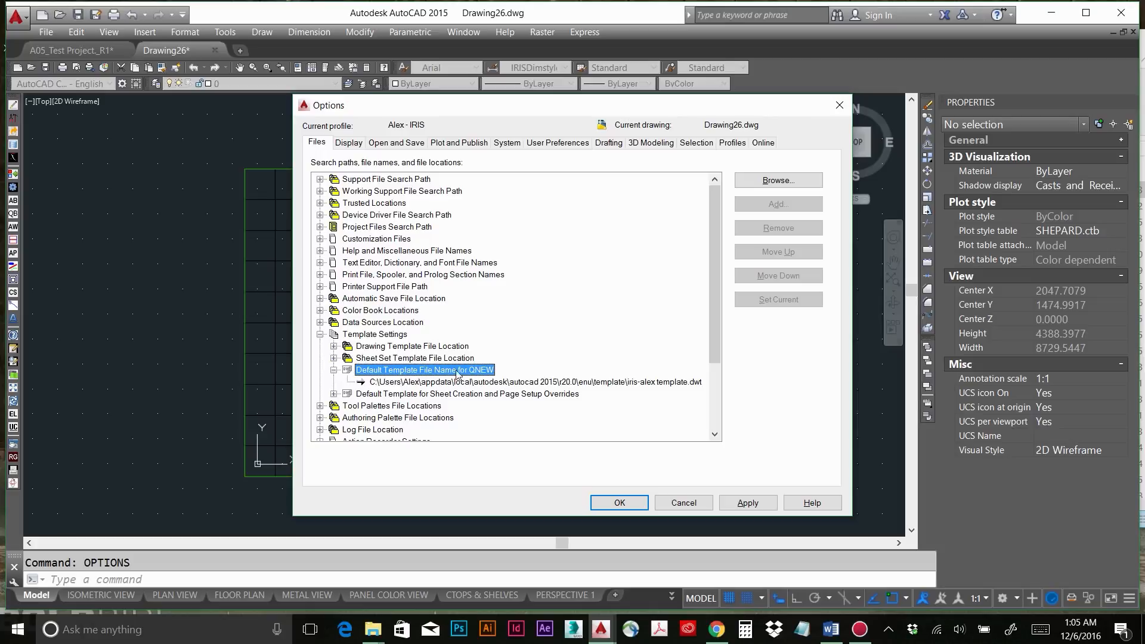
# Set the default template for QNEW to IRIS-Alex Template.dwt from the Template folder and apply the options.
pyautogui.doubleClick(565, 382)
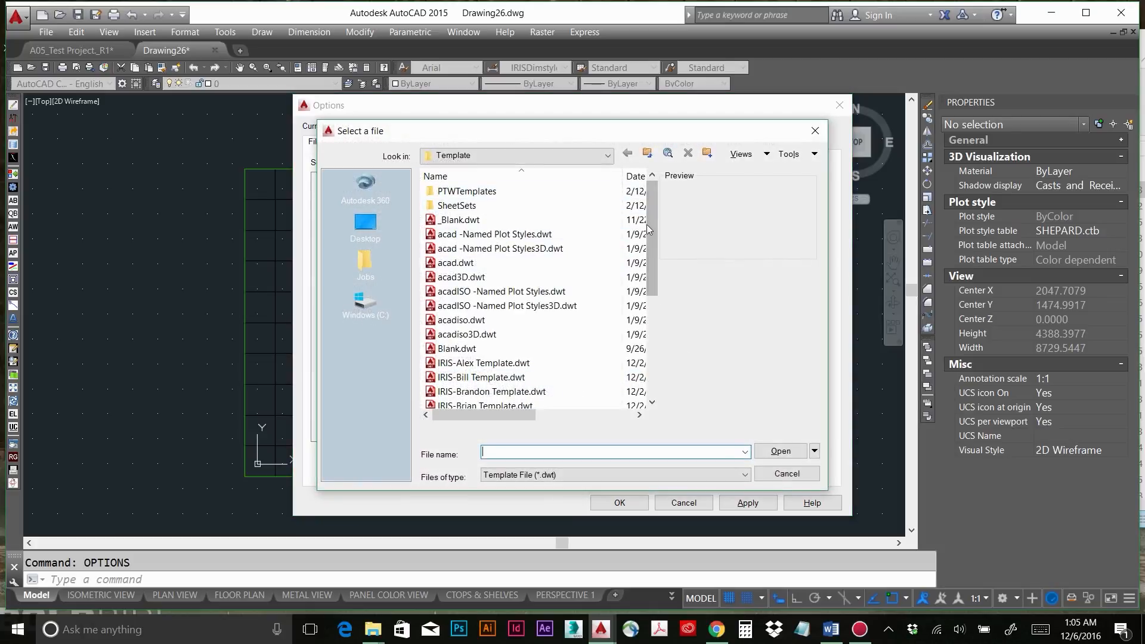
pyautogui.moveTo(654, 221); pyautogui.dragTo(656, 256)
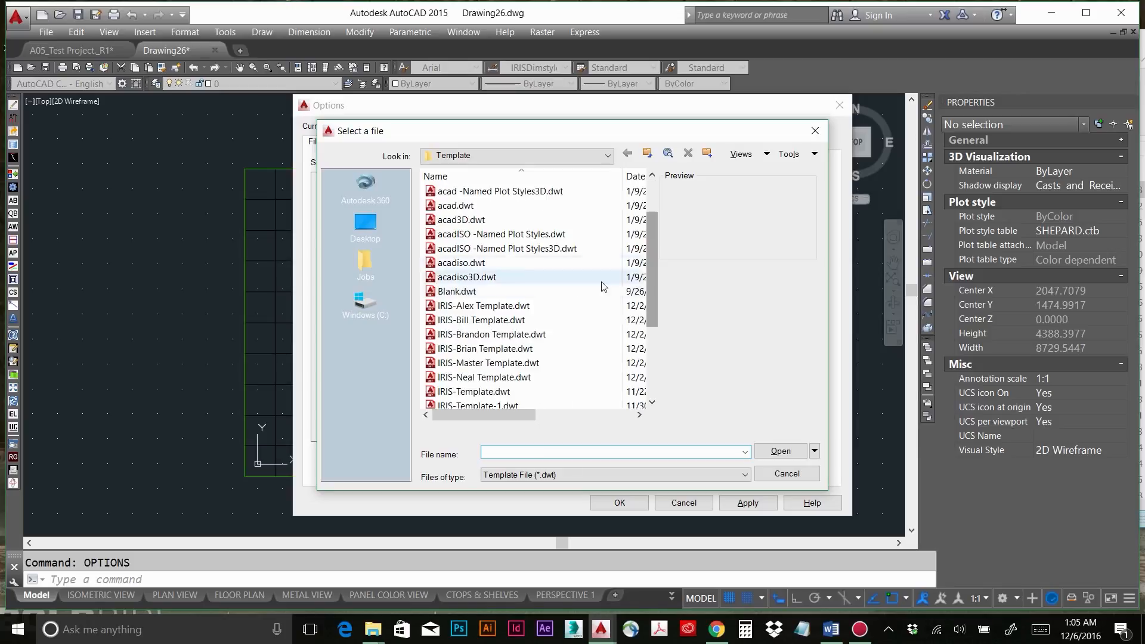
pyautogui.click(480, 306)
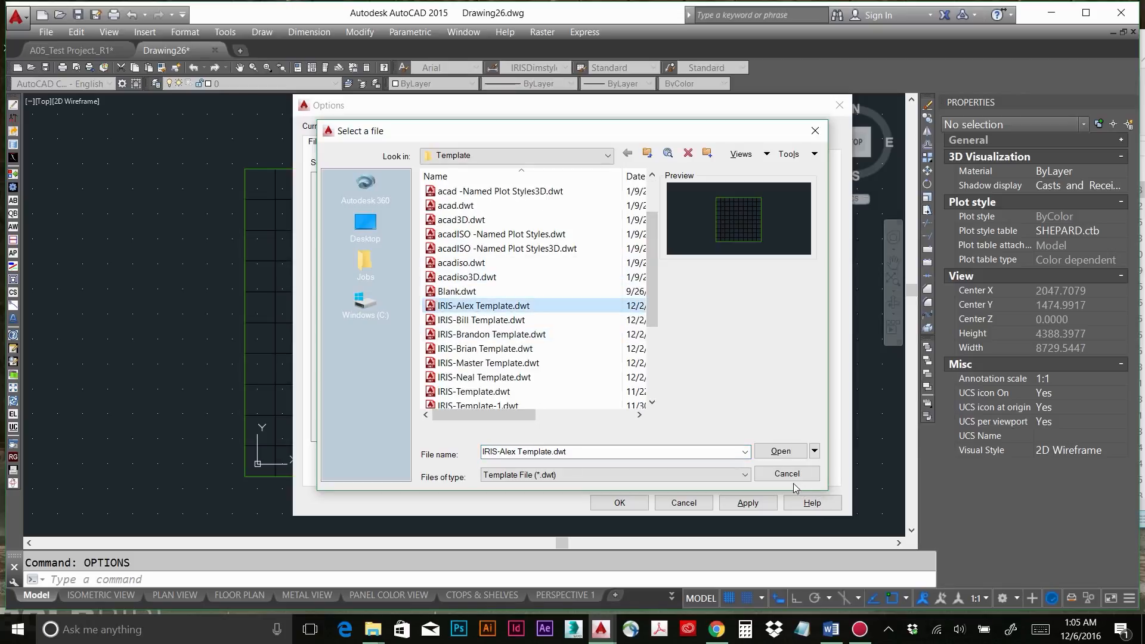
pyautogui.click(780, 452)
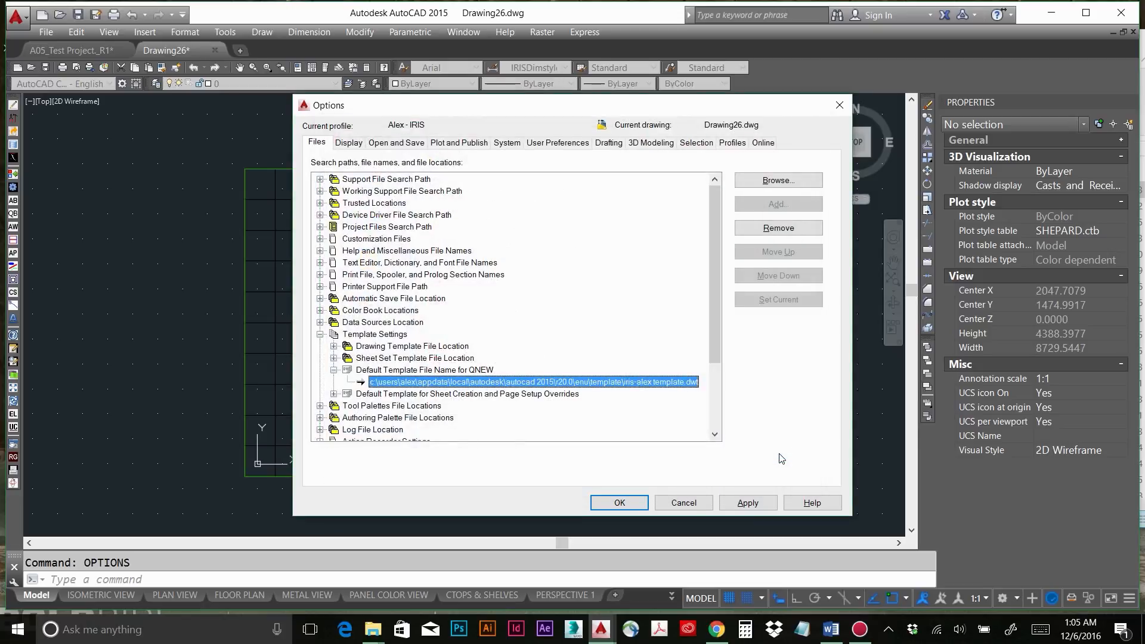
pyautogui.click(748, 505)
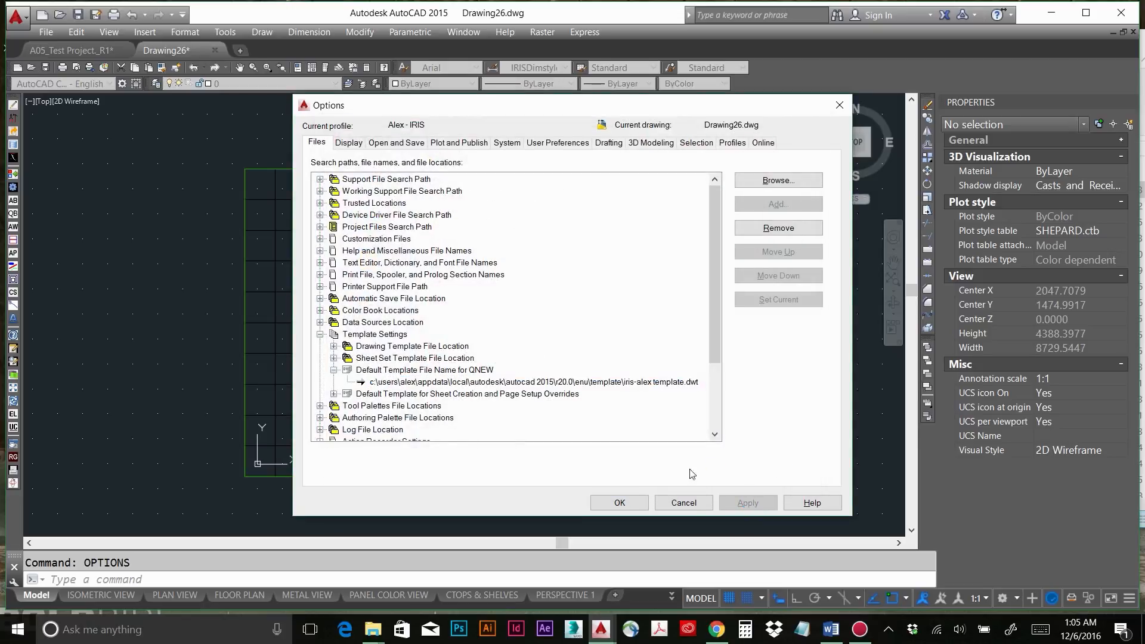
pyautogui.click(620, 504)
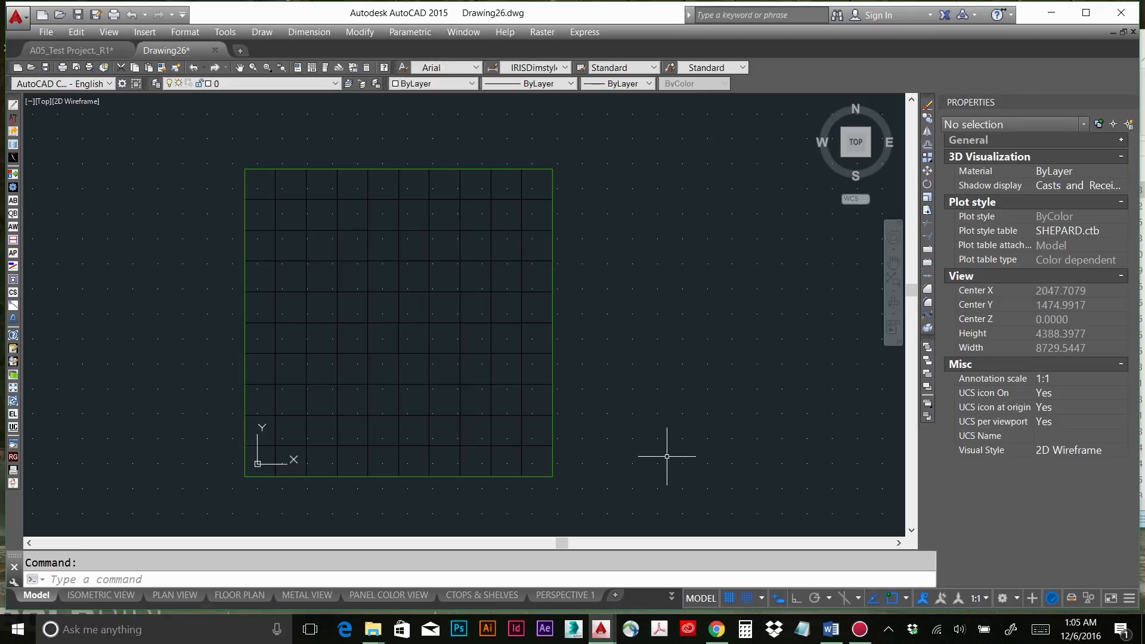
# Close Drawing26.dwg without saving and start a new drawing with the top isoplane active and snap on.
pyautogui.hotkey('ctrl', 'F4')
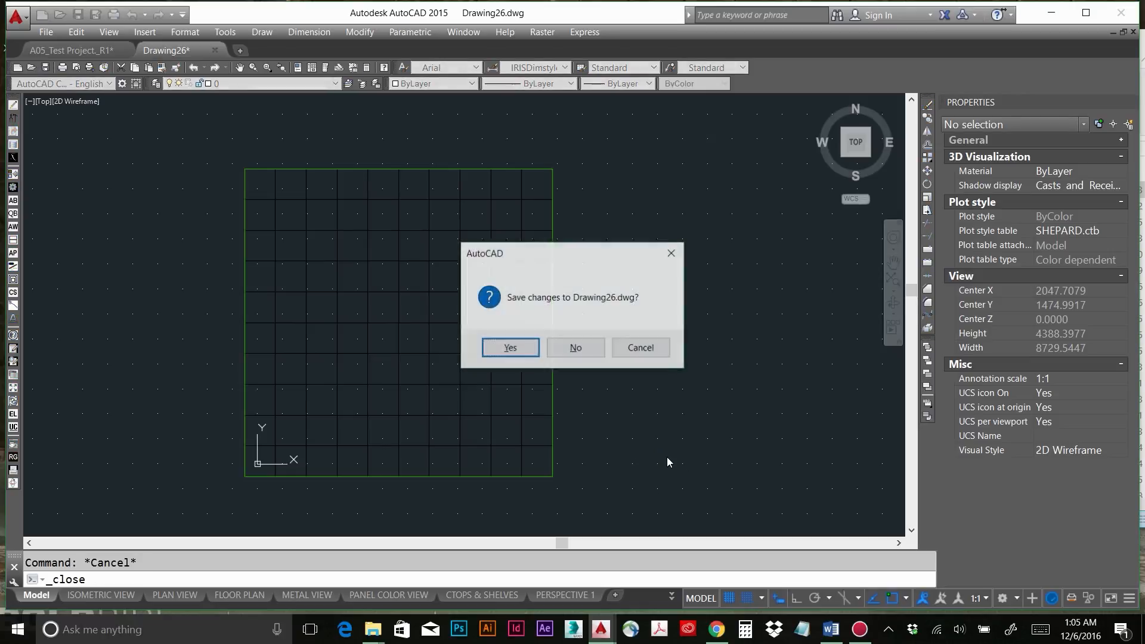
pyautogui.click(575, 348)
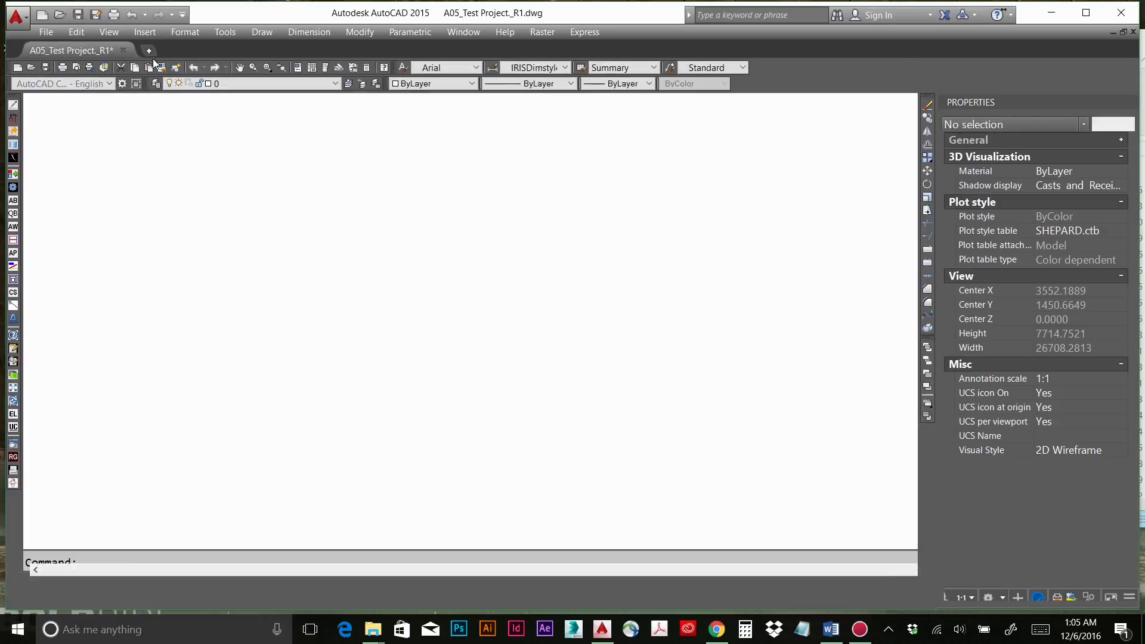
pyautogui.click(149, 50)
pyautogui.click(325, 207)
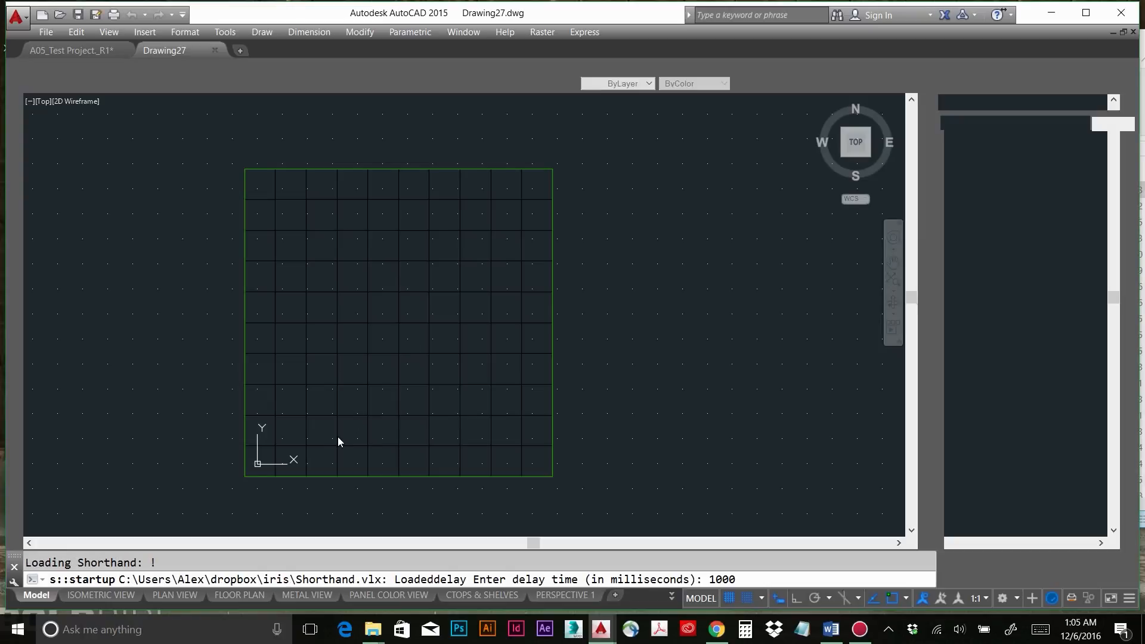
pyautogui.press('F5')
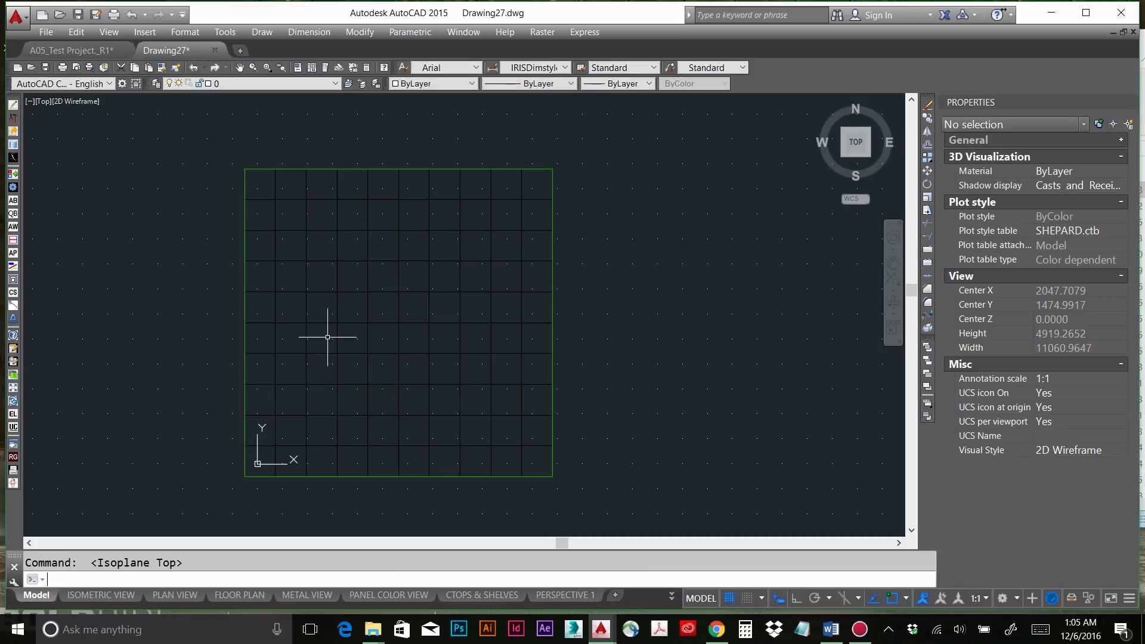
pyautogui.press('F9')
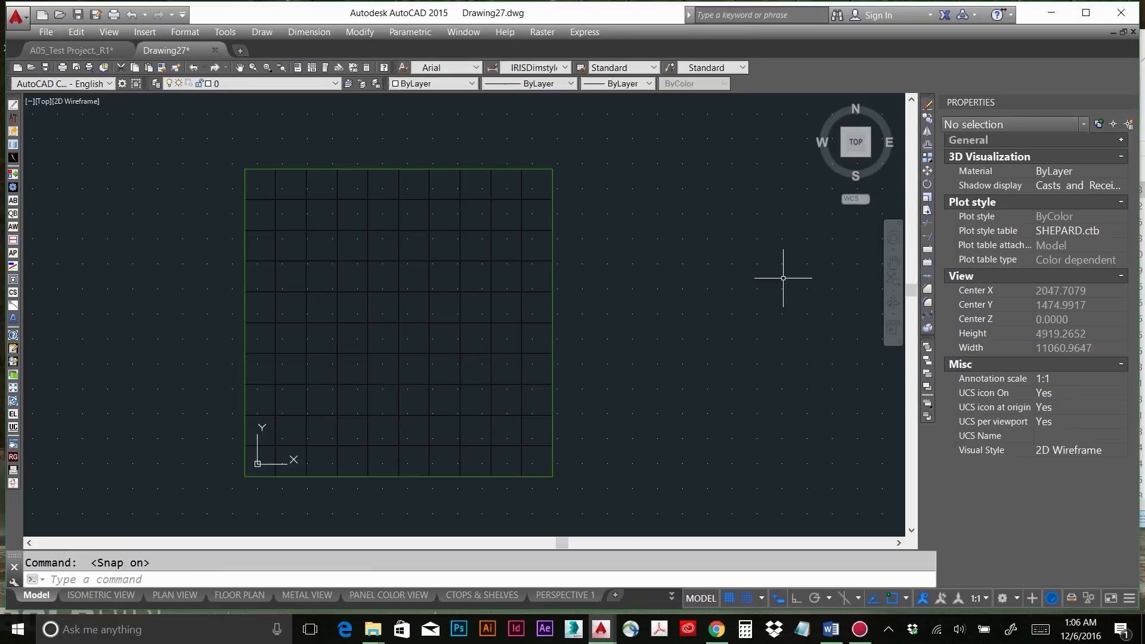
# Set IRIS Plot-1.pc3 as the default output device for new drawings in the Options and apply it.
pyautogui.write('options')
pyautogui.press('Return')
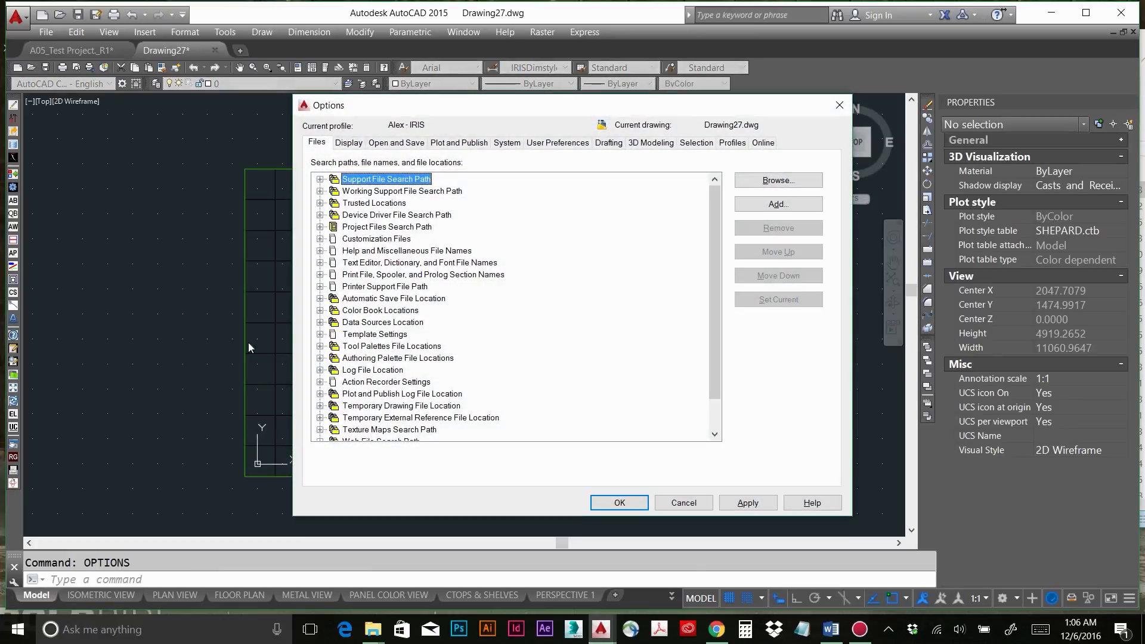
pyautogui.click(467, 144)
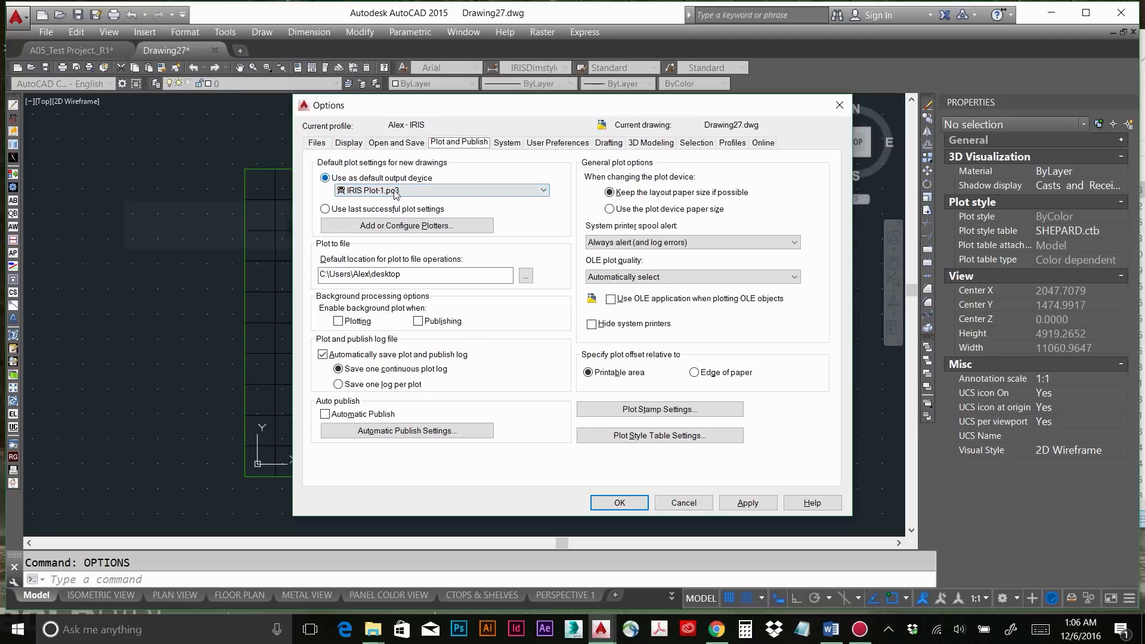
pyautogui.click(434, 189)
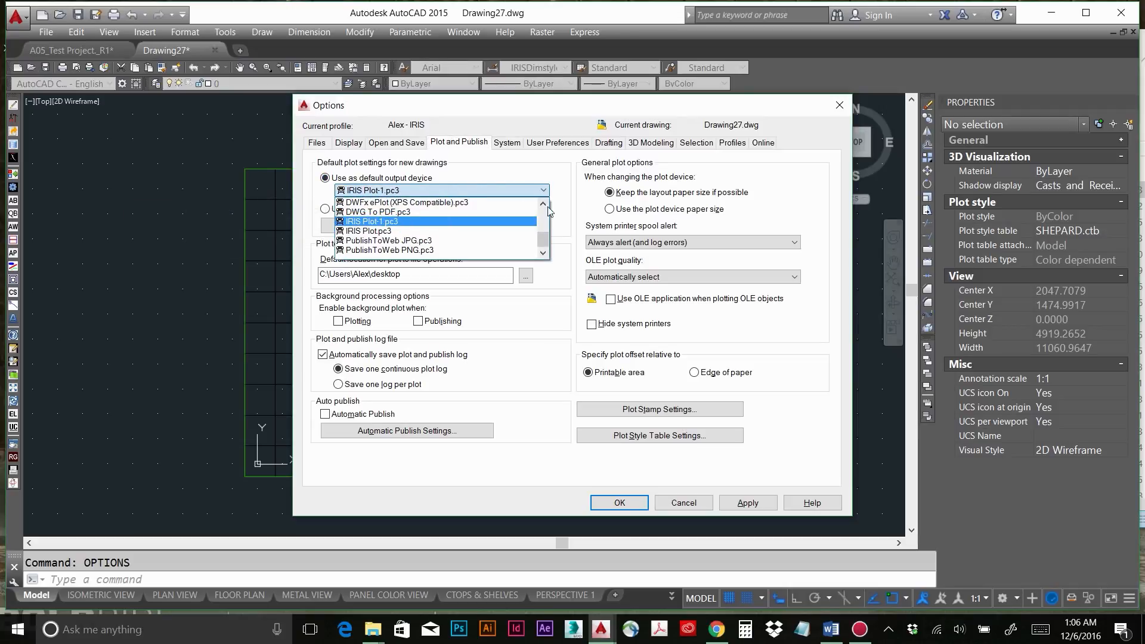
pyautogui.click(398, 223)
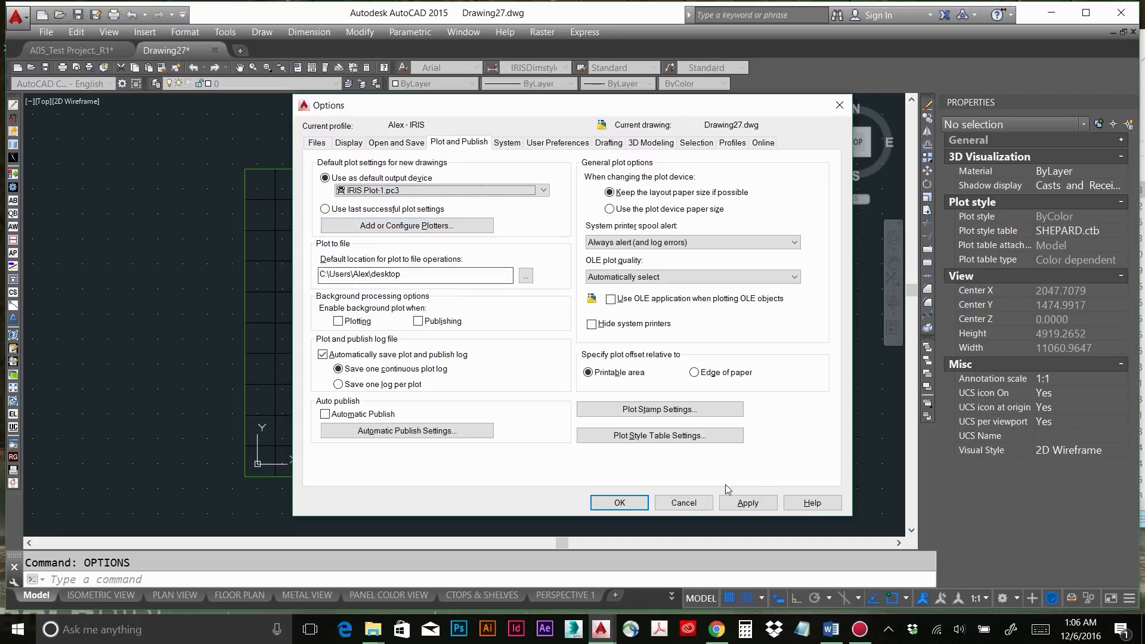
pyautogui.click(749, 505)
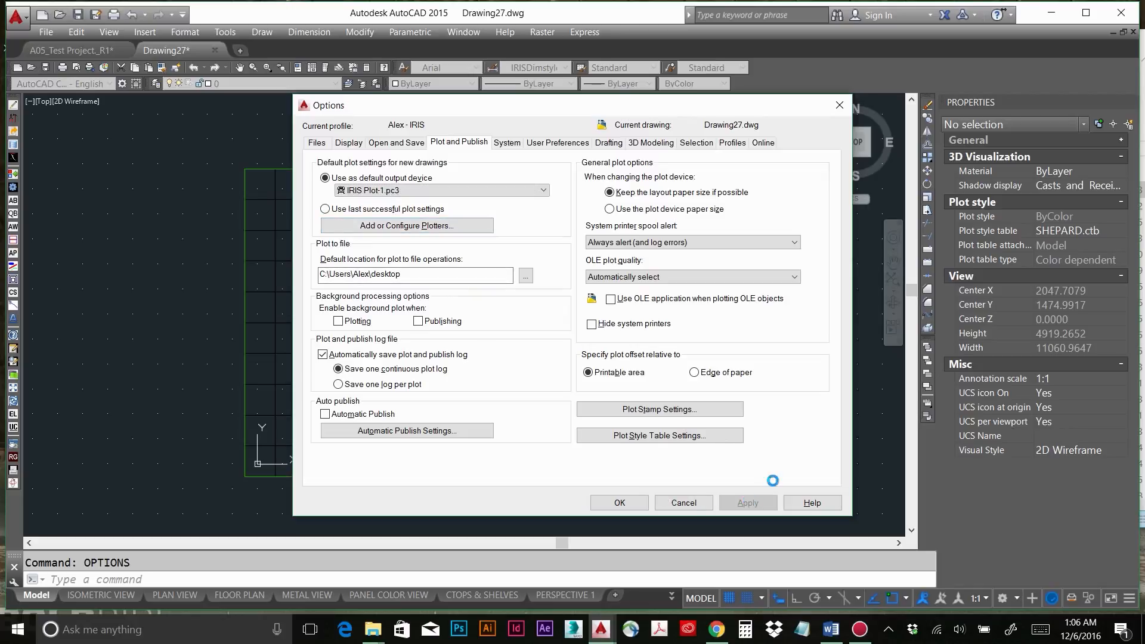
pyautogui.click(628, 506)
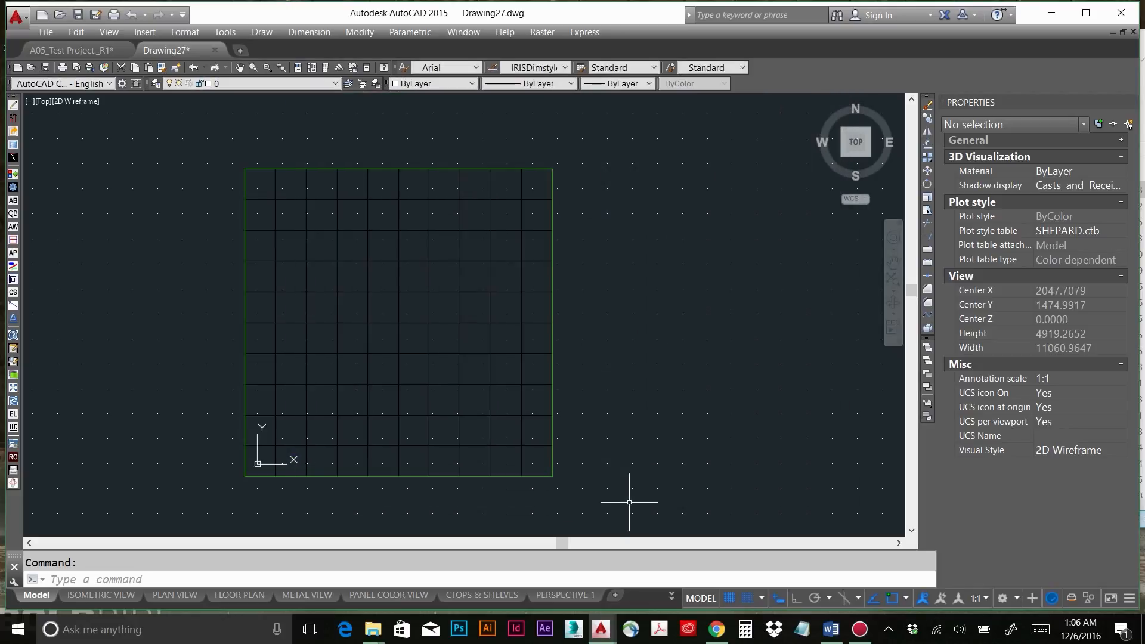
# Reopen the Options and review the support file search paths, working support file search paths and trusted locations.
pyautogui.press('F9')
pyautogui.write('options')
pyautogui.press('Return')
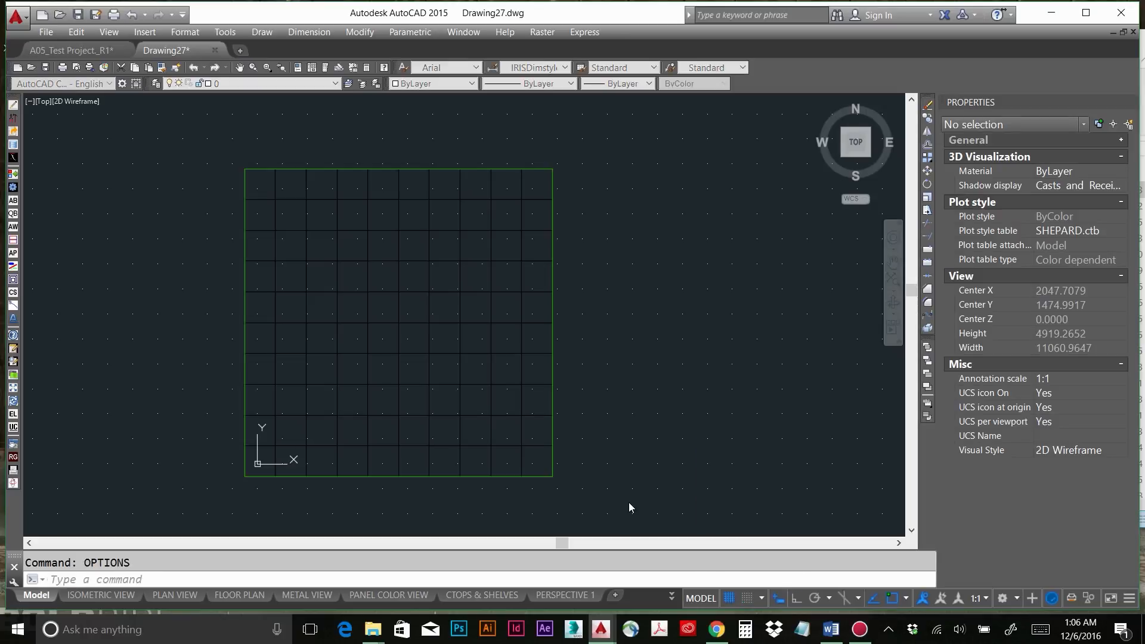
pyautogui.click(317, 144)
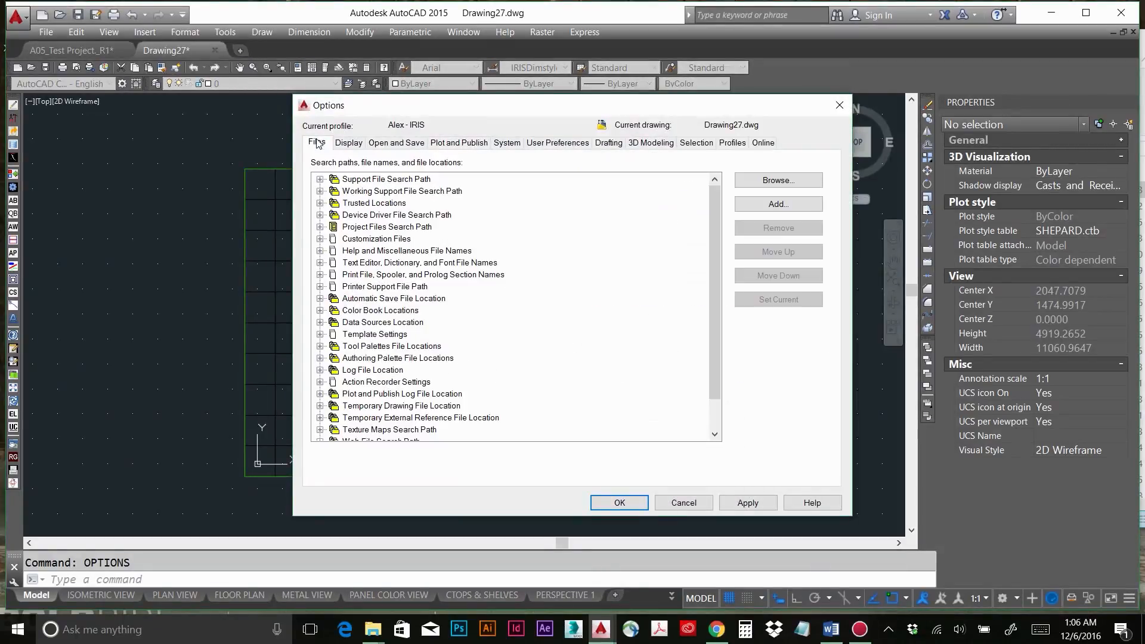
pyautogui.click(319, 179)
pyautogui.scroll(-3, 438, 367)
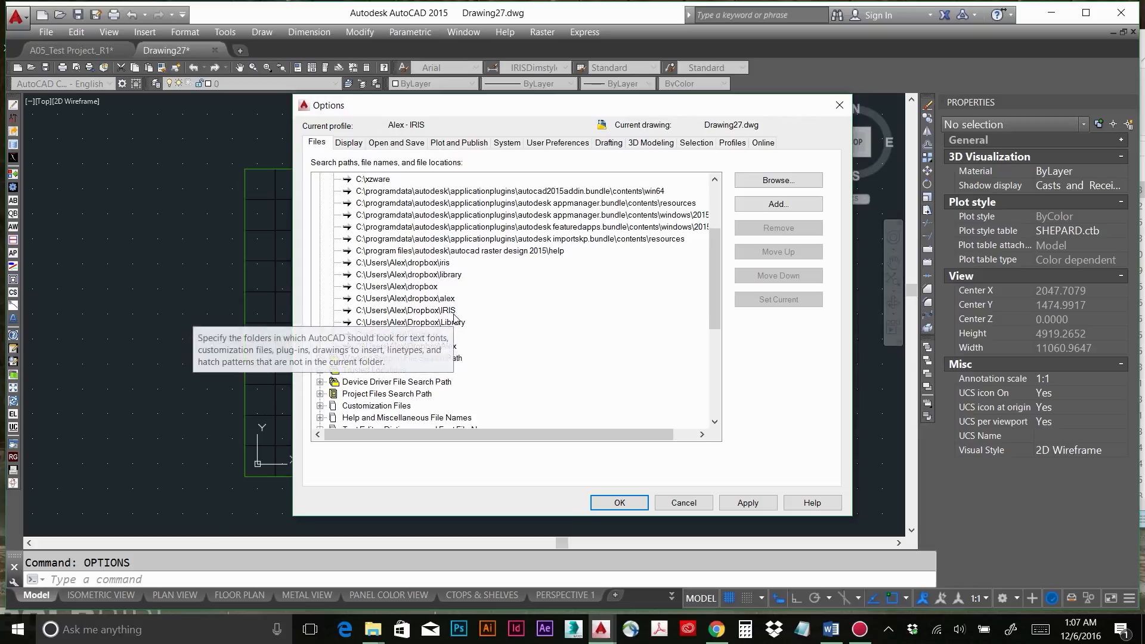
pyautogui.scroll(5, 328, 239)
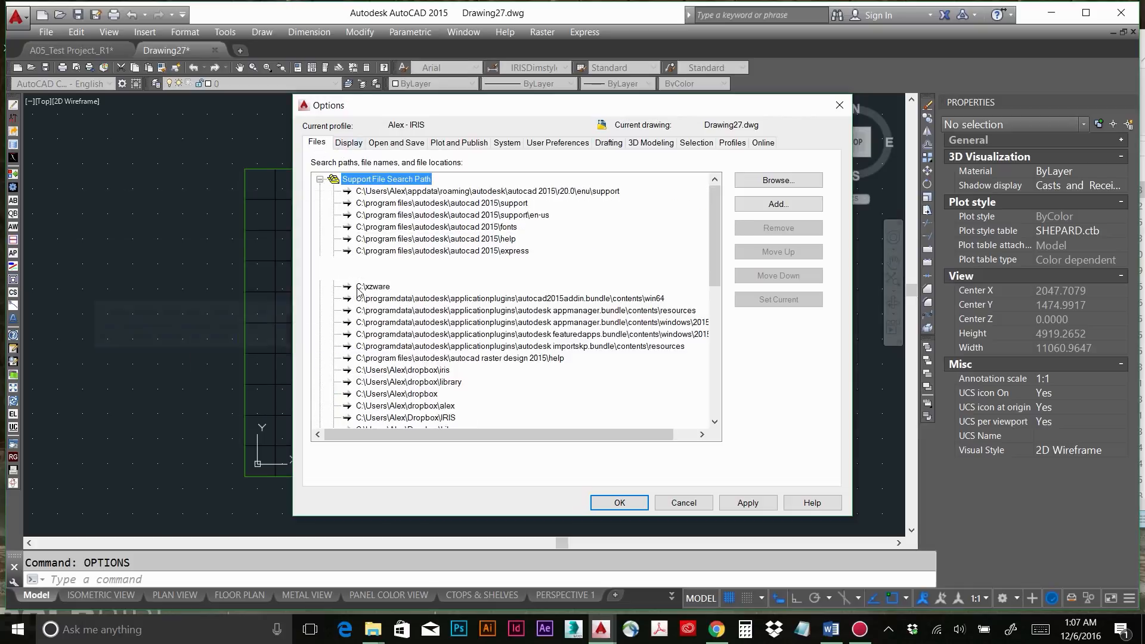
pyautogui.click(320, 179)
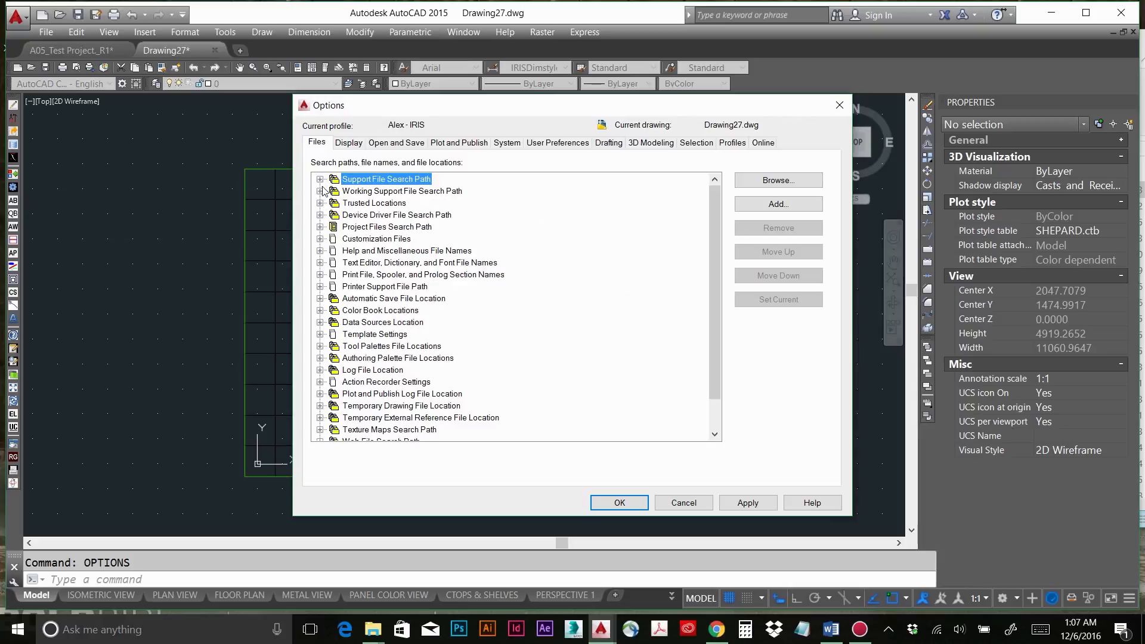
pyautogui.click(320, 190)
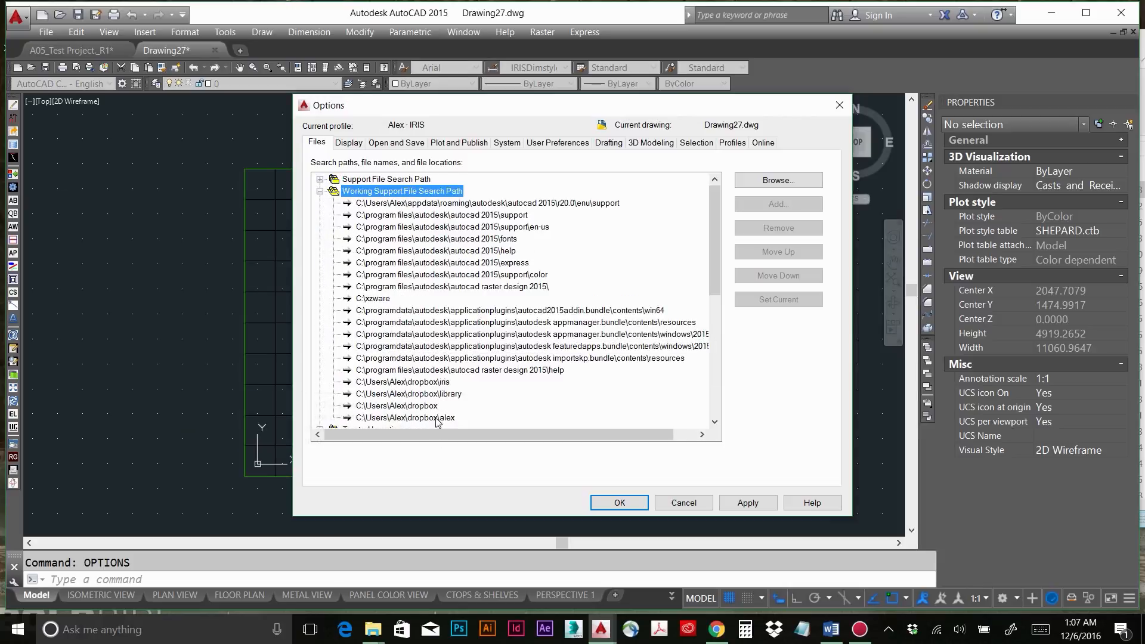
pyautogui.click(320, 191)
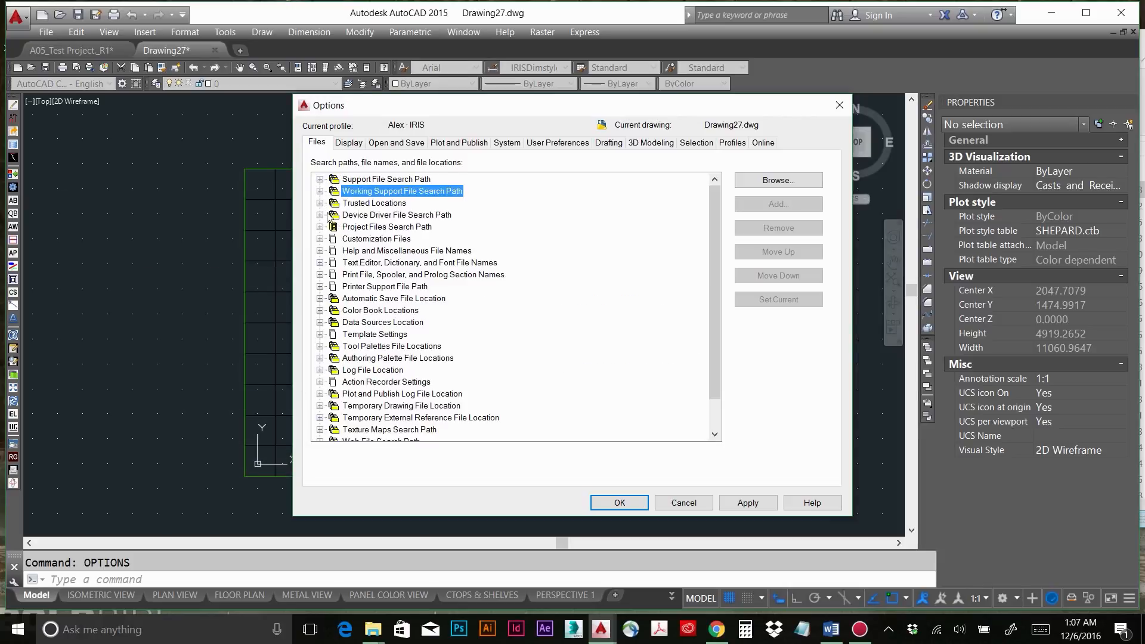
pyautogui.click(320, 203)
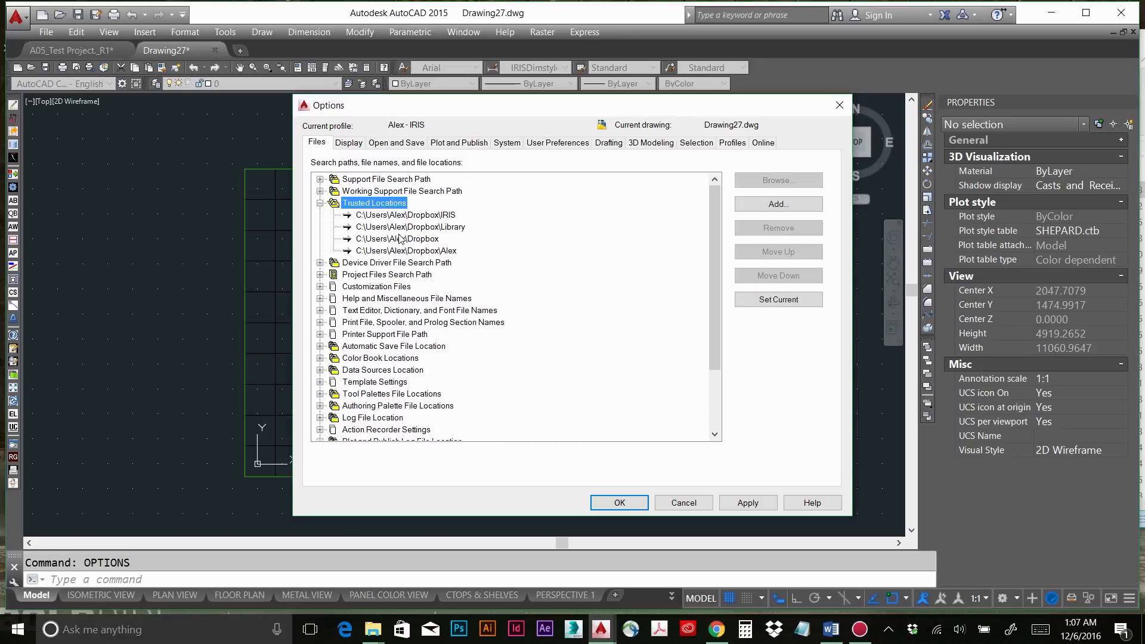
pyautogui.click(320, 203)
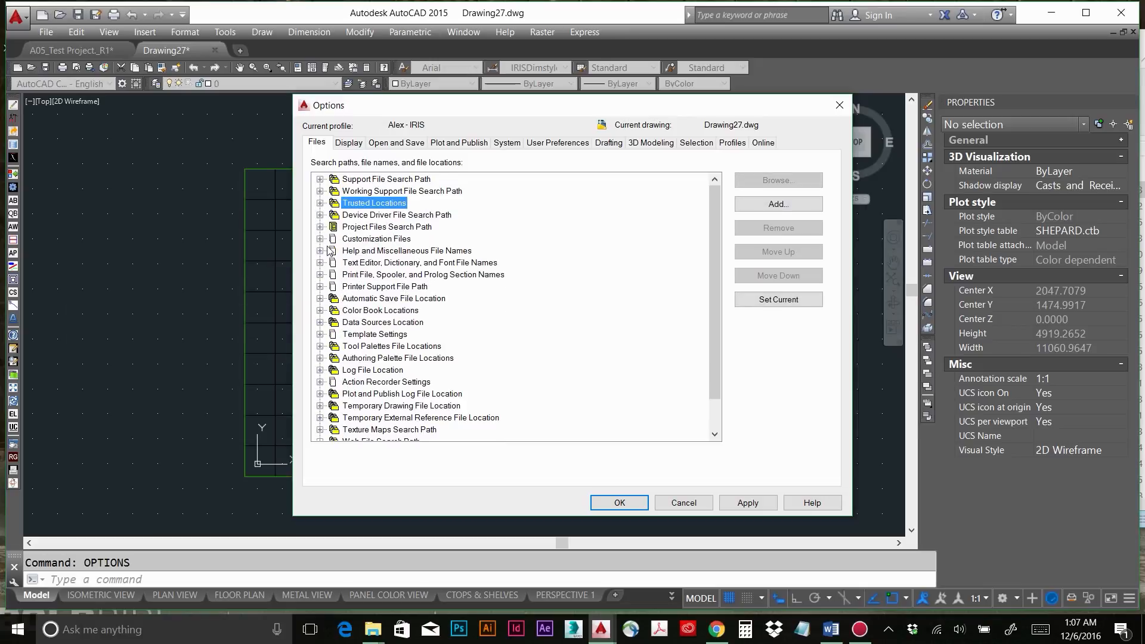
# Check the printer configuration search path under Printer Support File Path and the default QNEW template file under Template Settings.
pyautogui.click(320, 286)
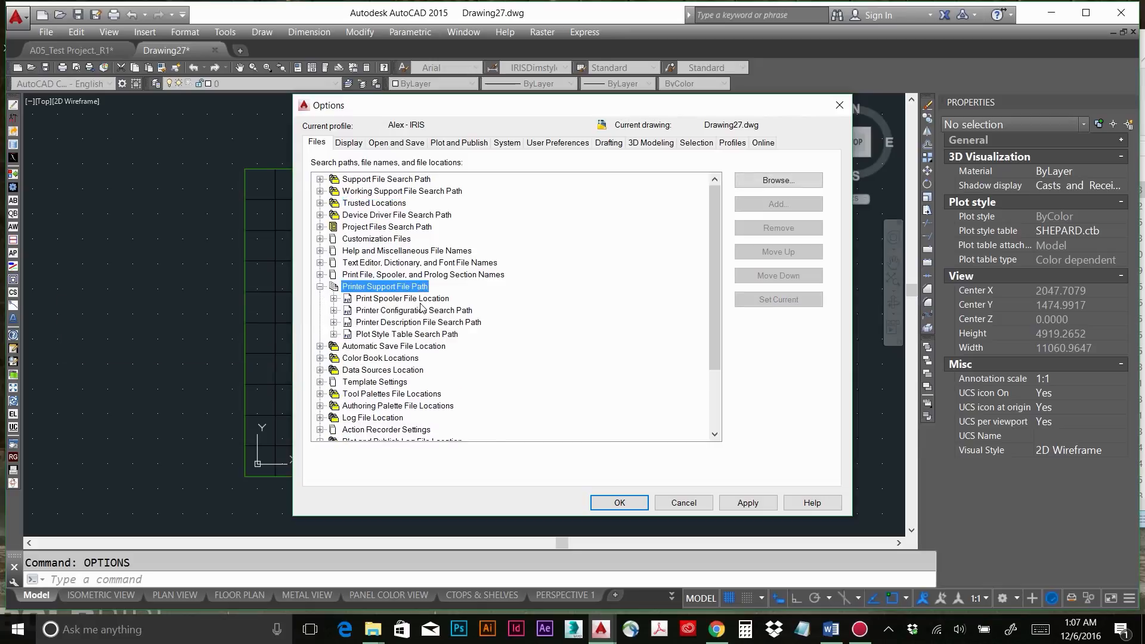
pyautogui.click(334, 311)
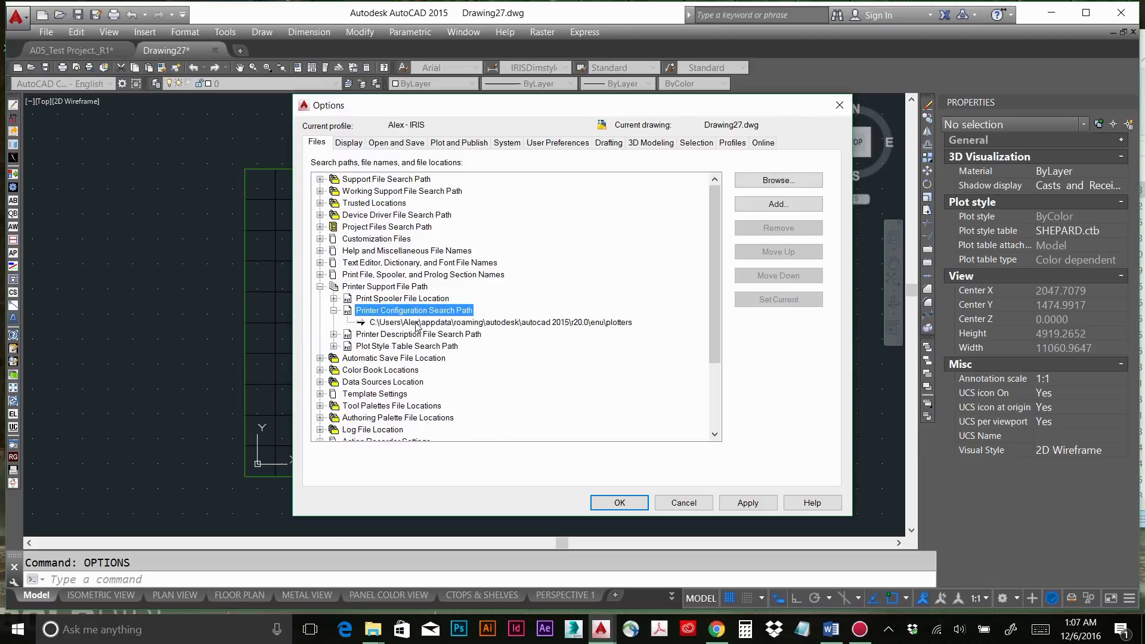
pyautogui.click(334, 310)
pyautogui.click(320, 286)
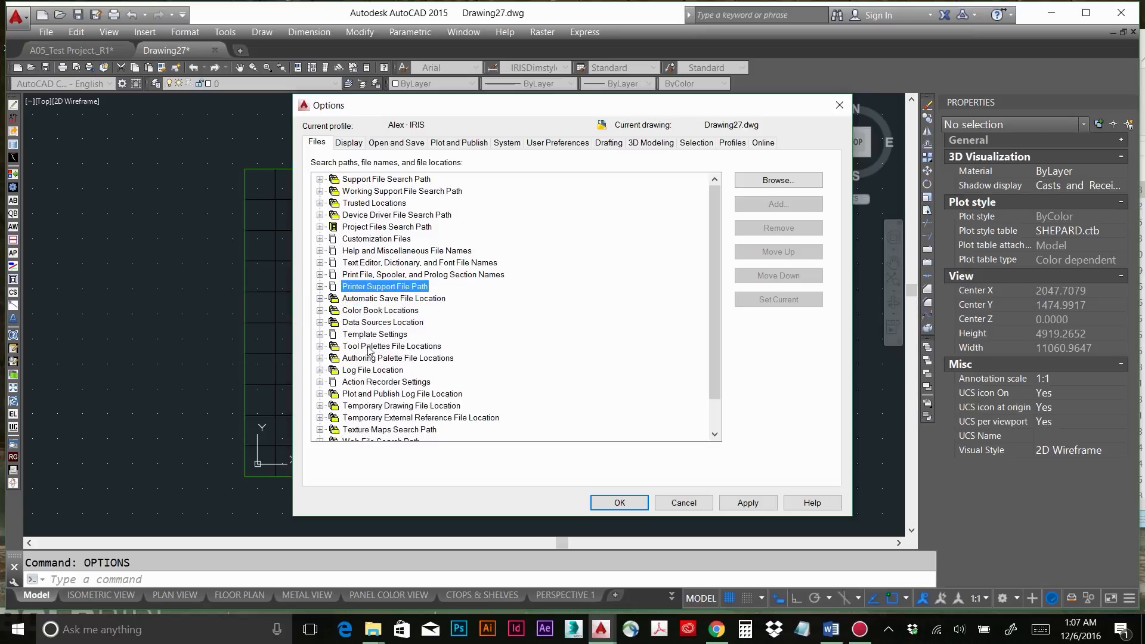
pyautogui.click(319, 334)
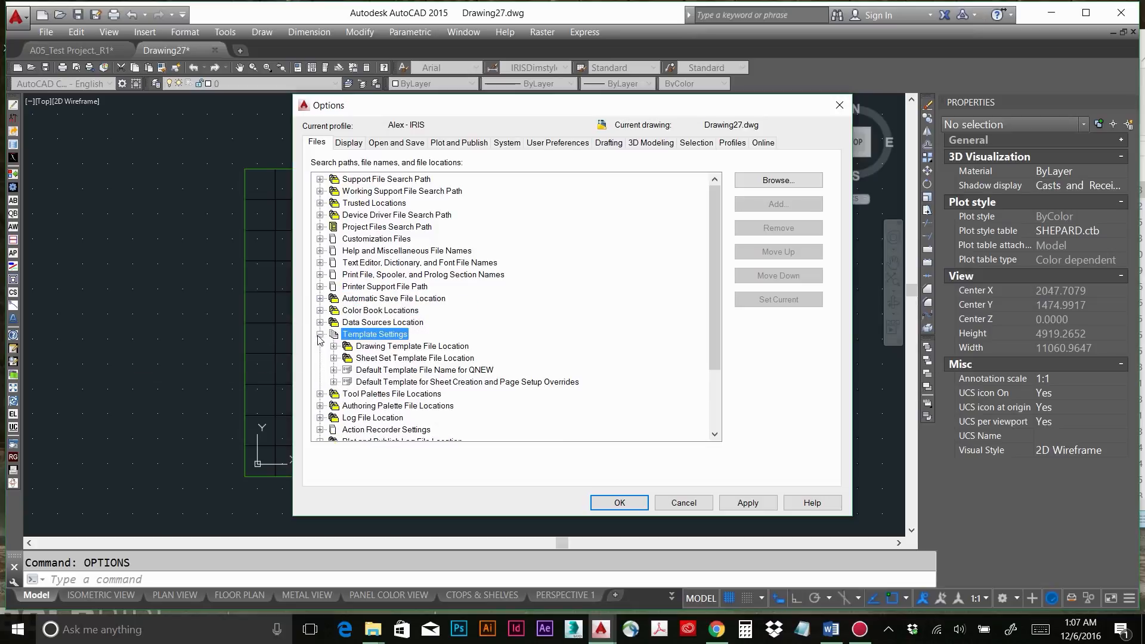
pyautogui.click(333, 370)
pyautogui.click(639, 384)
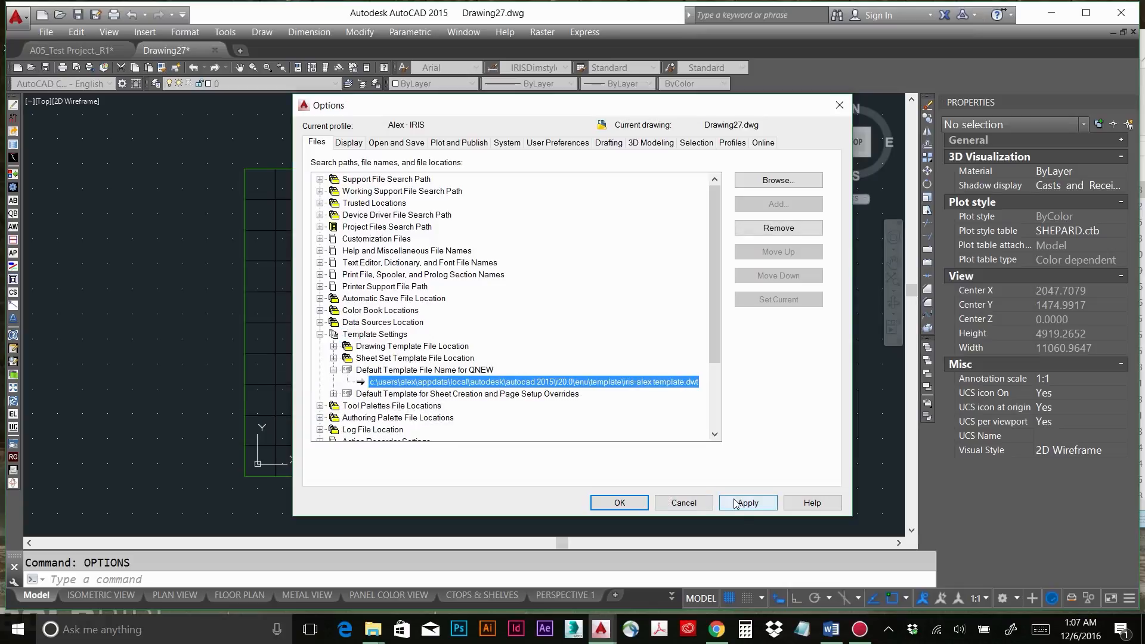
pyautogui.click(334, 369)
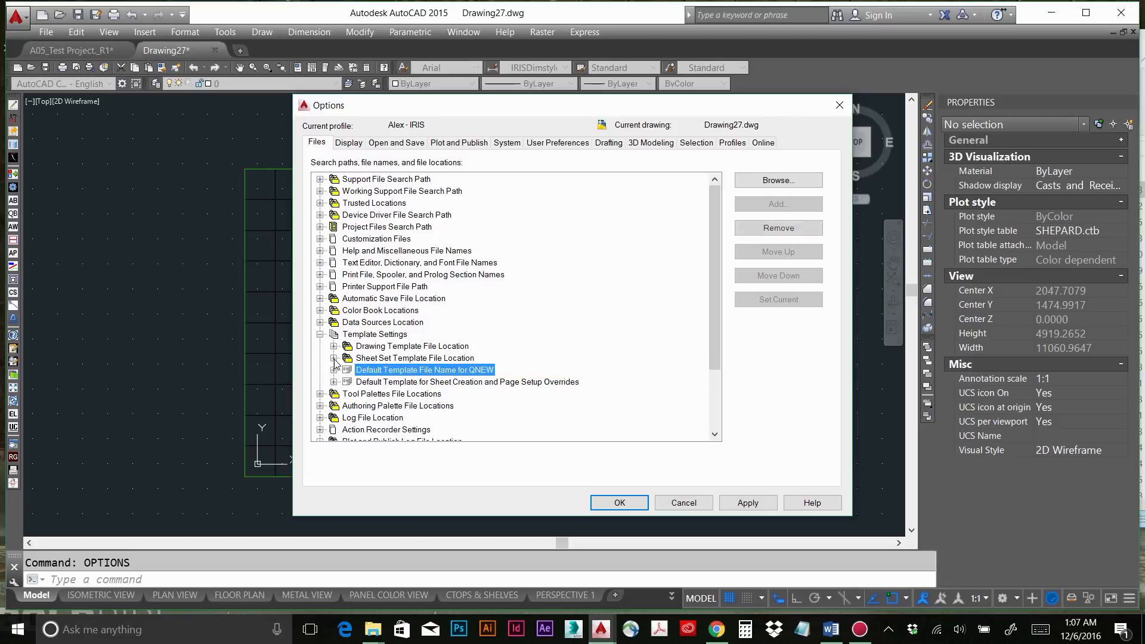
pyautogui.click(320, 333)
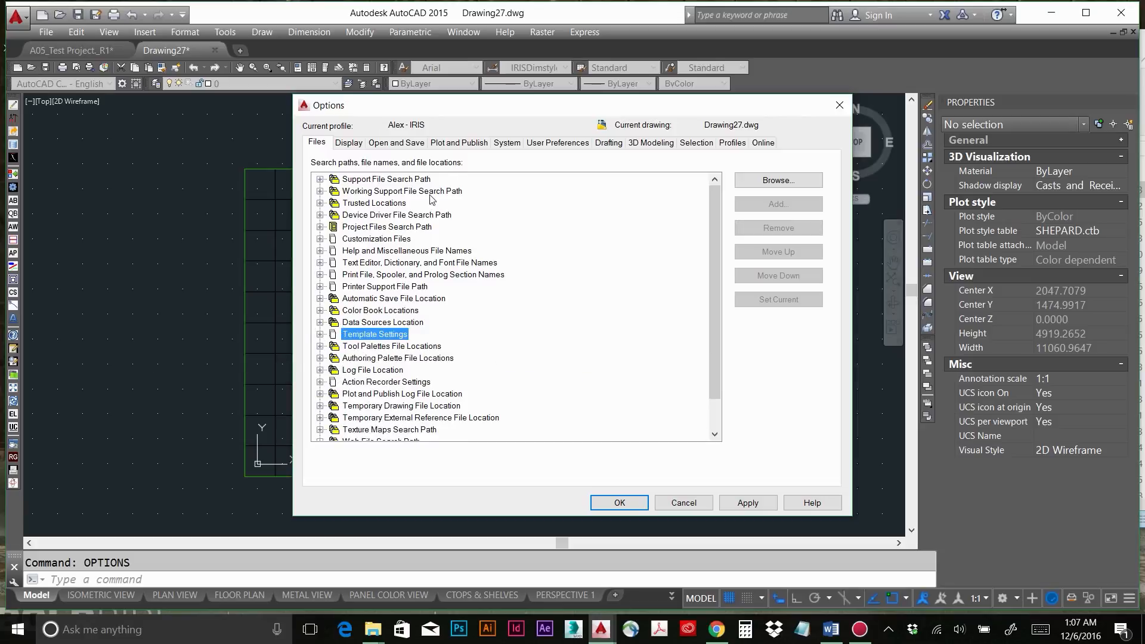
# Check the default output device for new drawings and the list of available profiles.
pyautogui.click(439, 143)
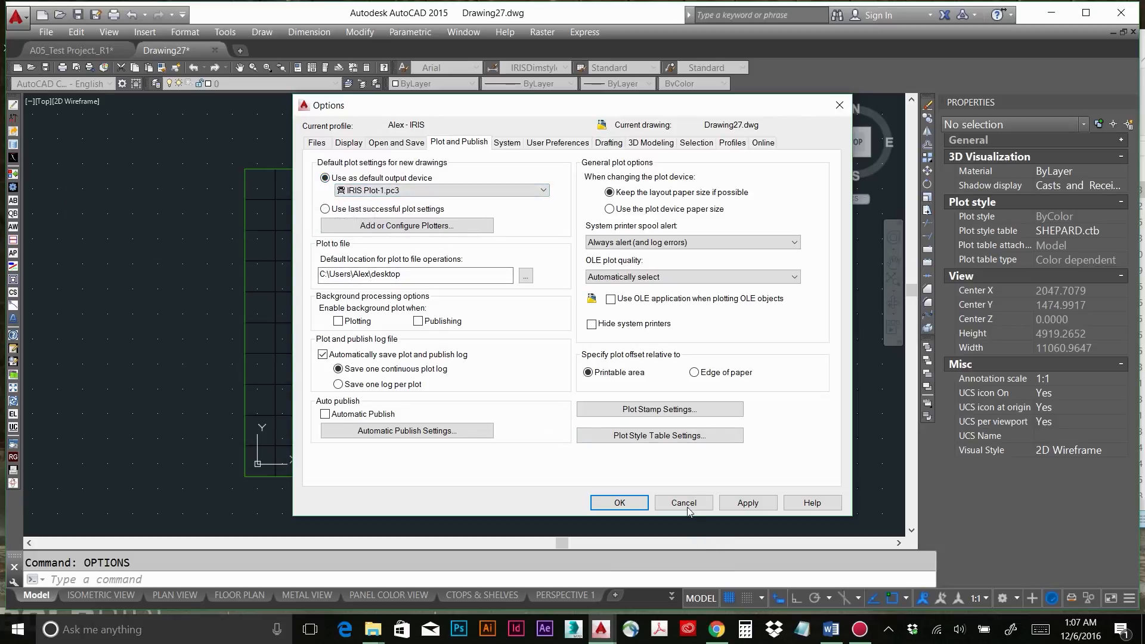
pyautogui.click(726, 143)
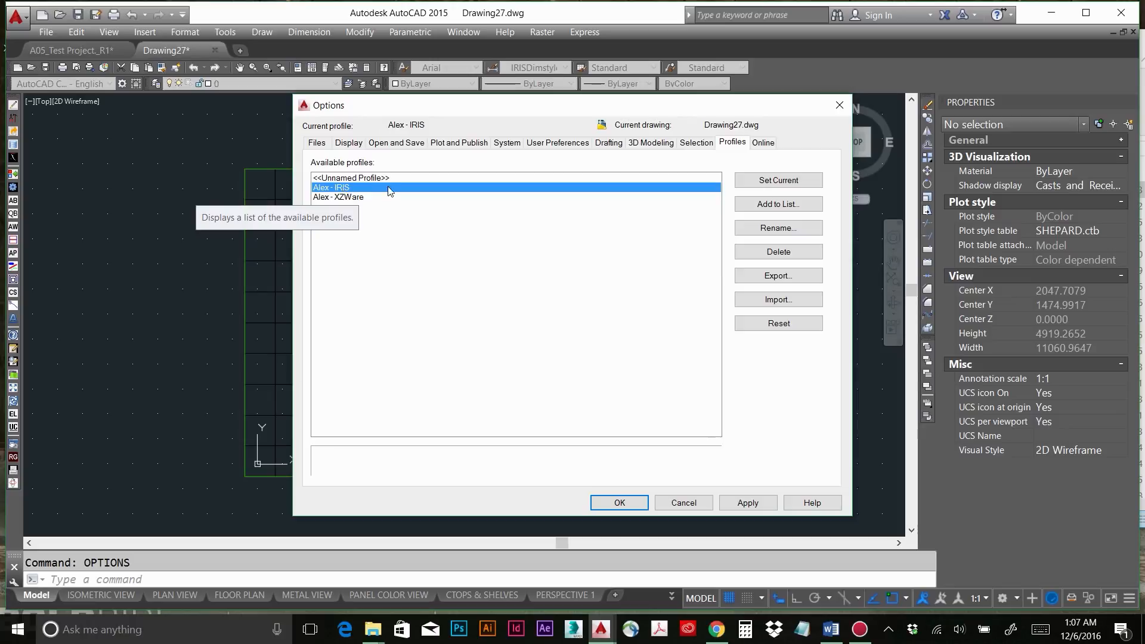
# Make the IRIS profile current, accept the Options and turn on snap mode.
pyautogui.click(779, 180)
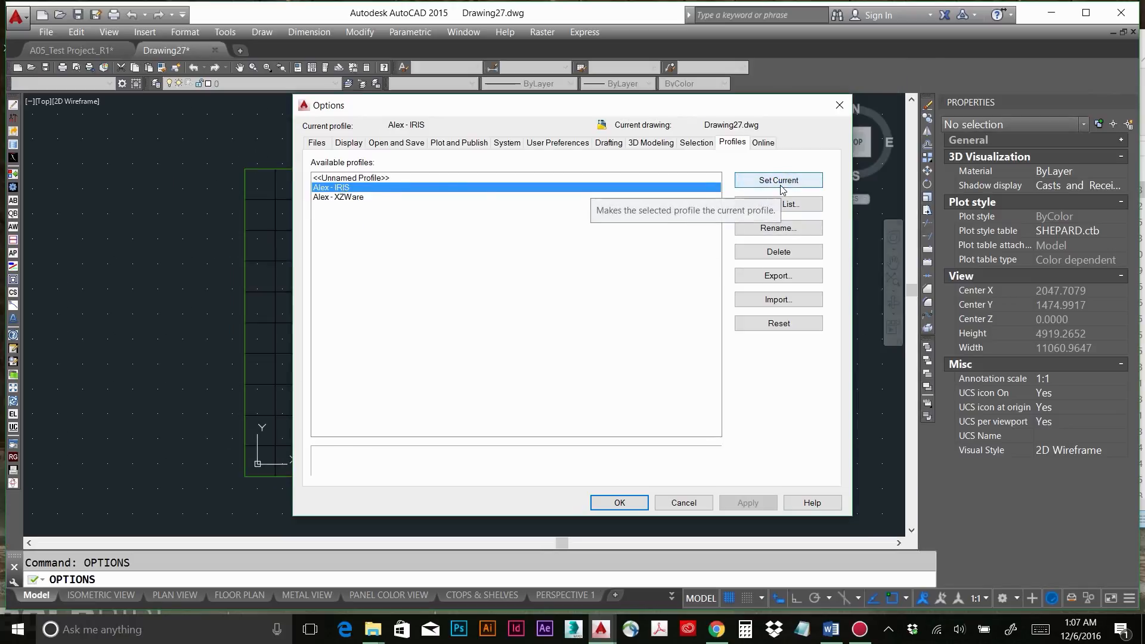
pyautogui.click(620, 503)
pyautogui.press('F9')
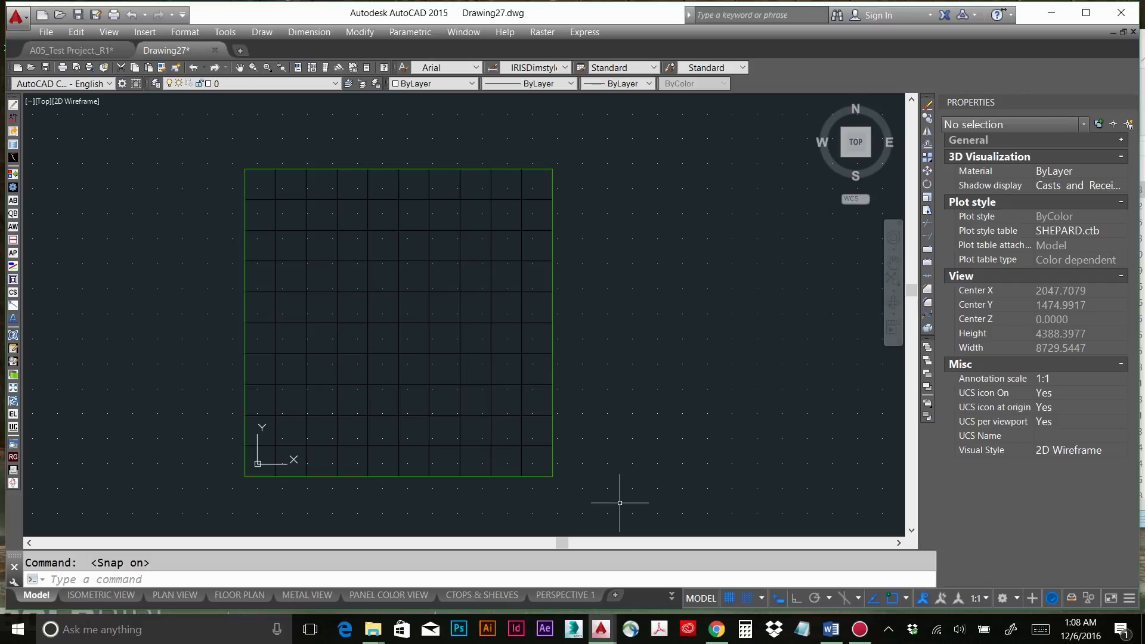
# Run IHK to check the list of IRIS hot keys, and dismiss the list.
pyautogui.write('IHK')
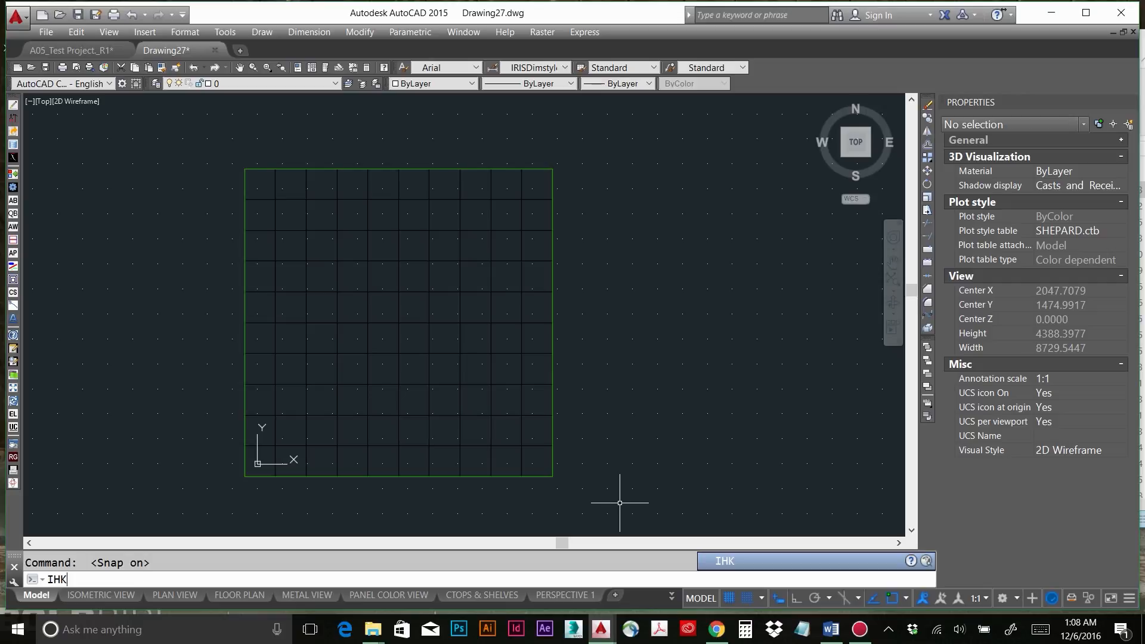
pyautogui.press('Return')
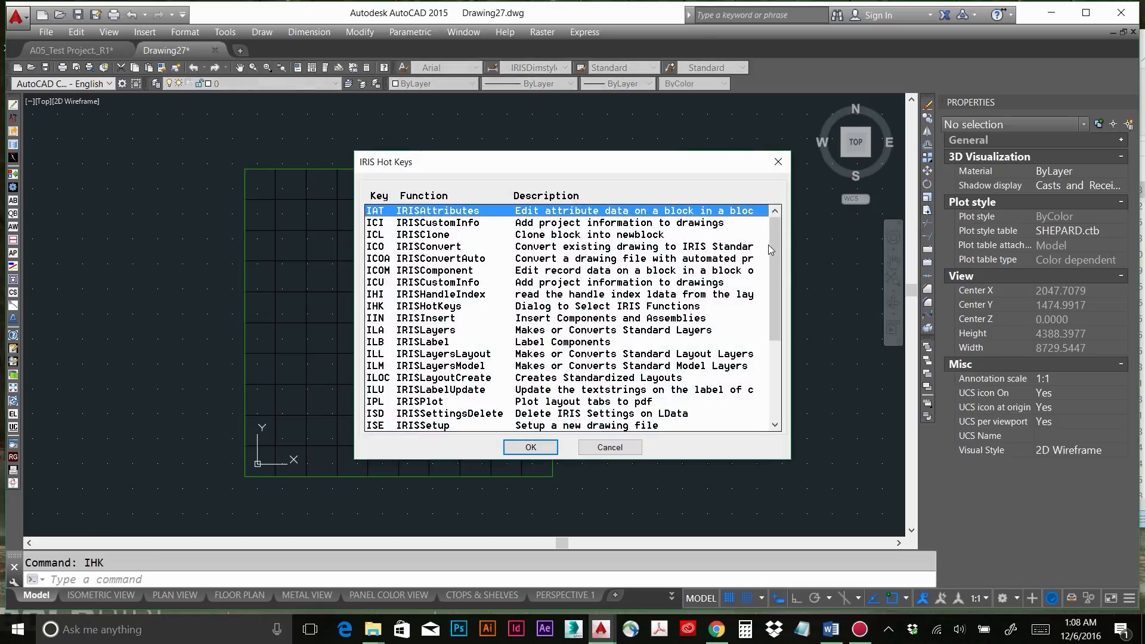
pyautogui.moveTo(775, 237); pyautogui.dragTo(754, 210)
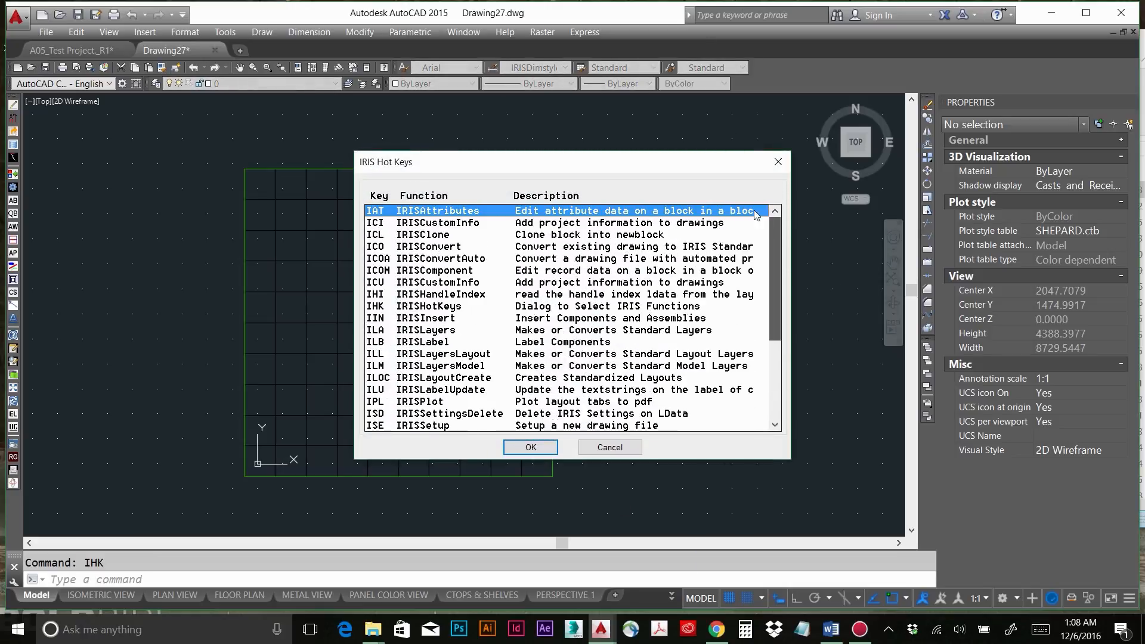
pyautogui.click(608, 447)
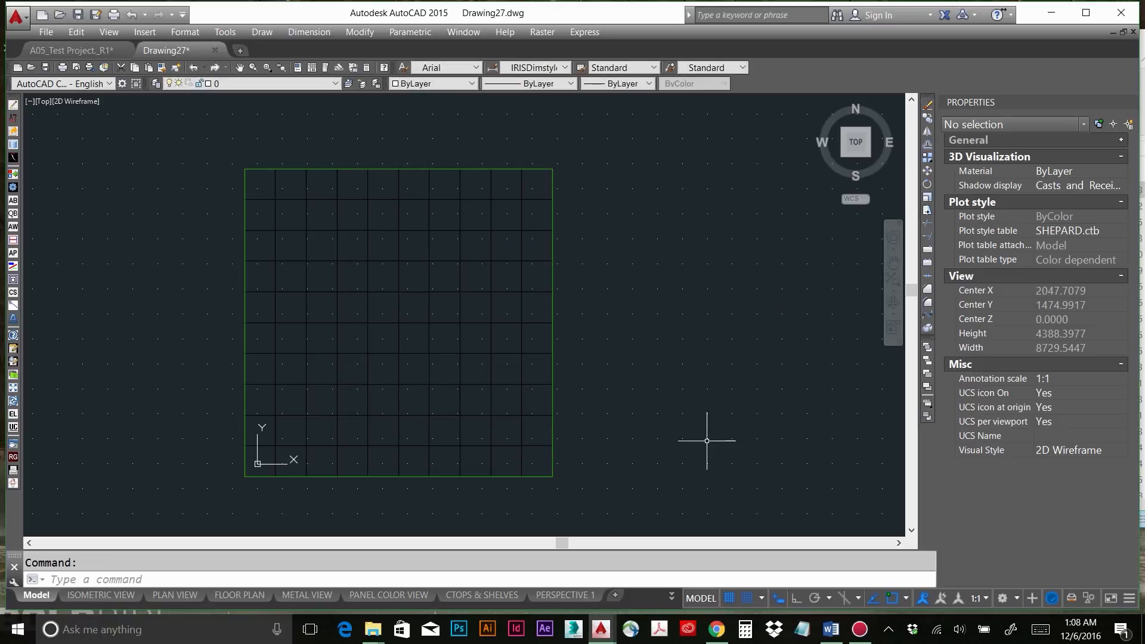
# Run the iris command to load the IRIS routines and review the loaded files in the text window.
pyautogui.write('iris')
pyautogui.press('Return')
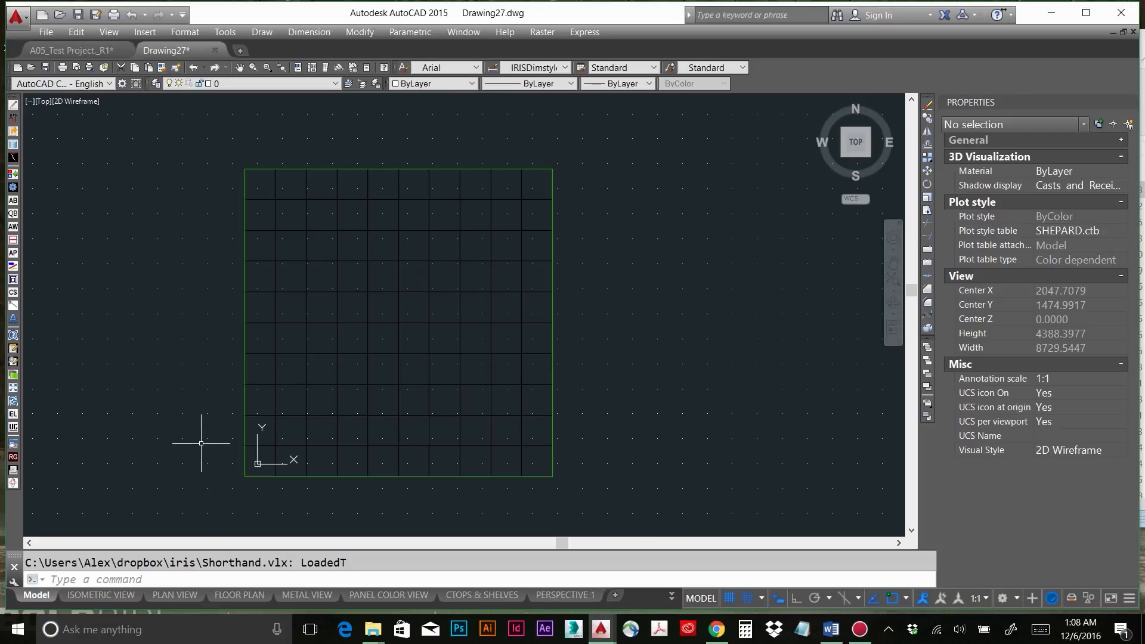
pyautogui.press('F2')
pyautogui.scroll(3, 360, 310)
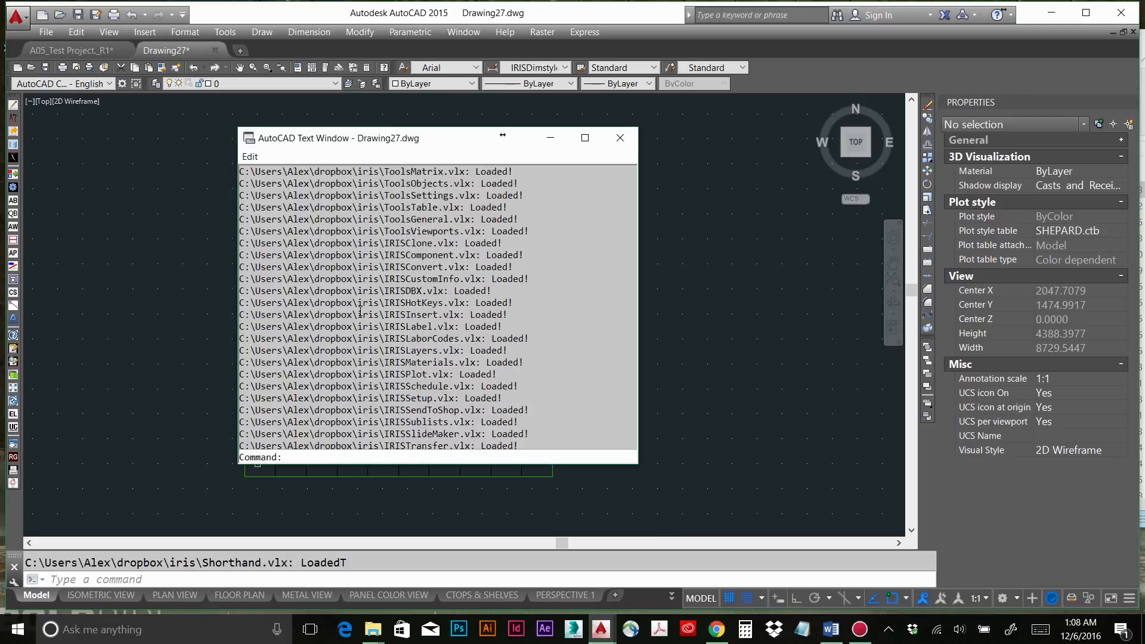
pyautogui.scroll(7, 360, 310)
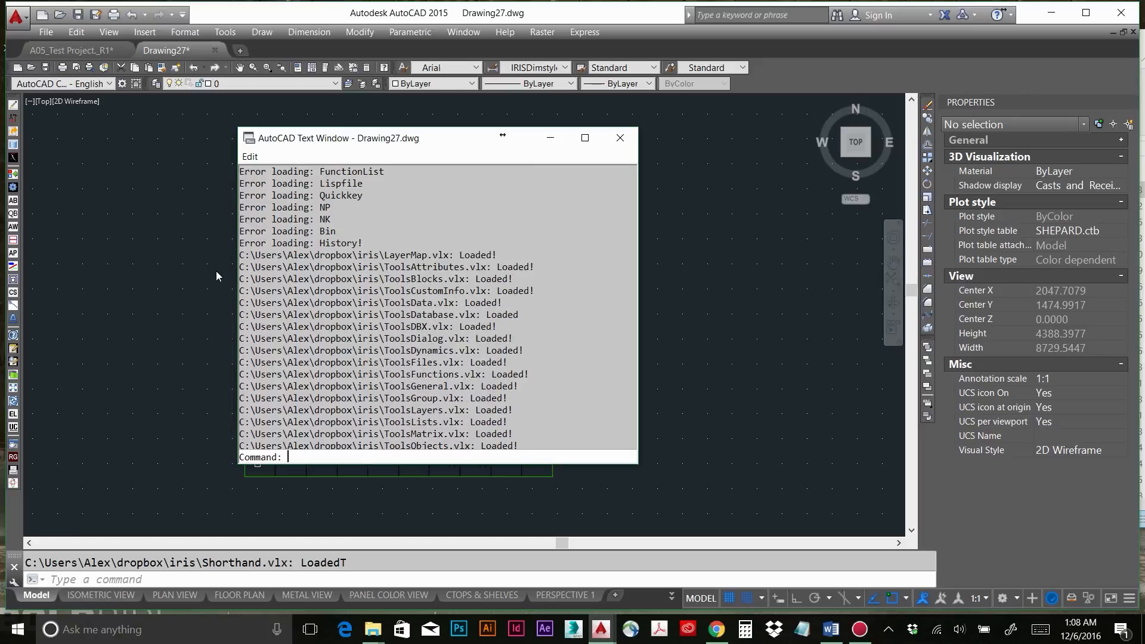
pyautogui.moveTo(263, 273); pyautogui.dragTo(455, 410)
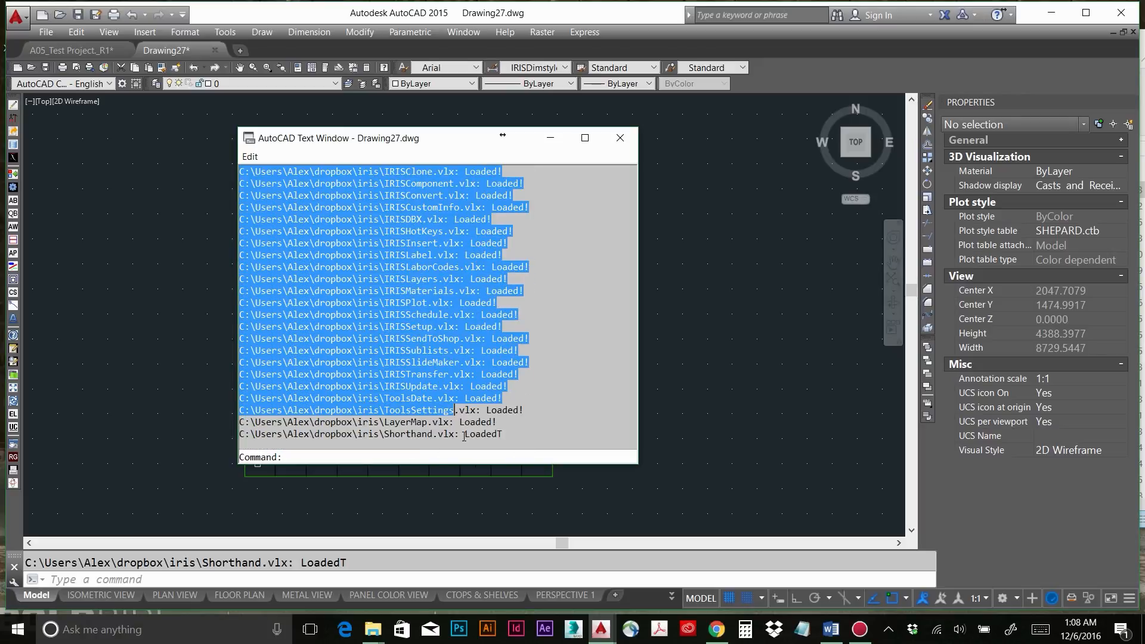
pyautogui.click(620, 138)
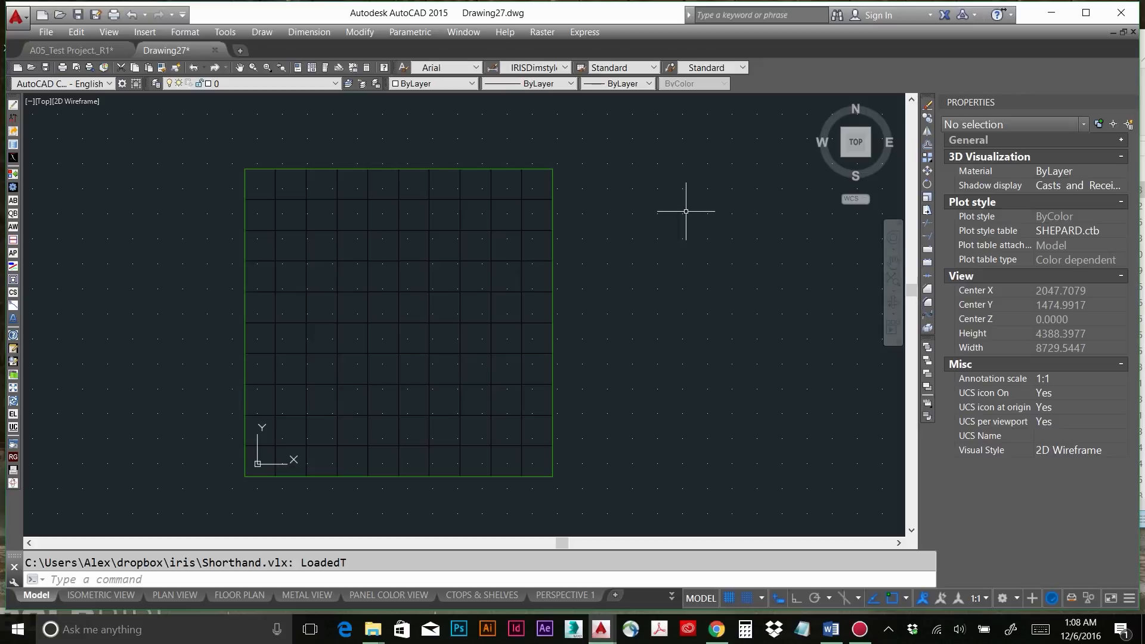
# Run IHK again, look through the IRIS Hot Keys functions and close the dialog.
pyautogui.write('i')
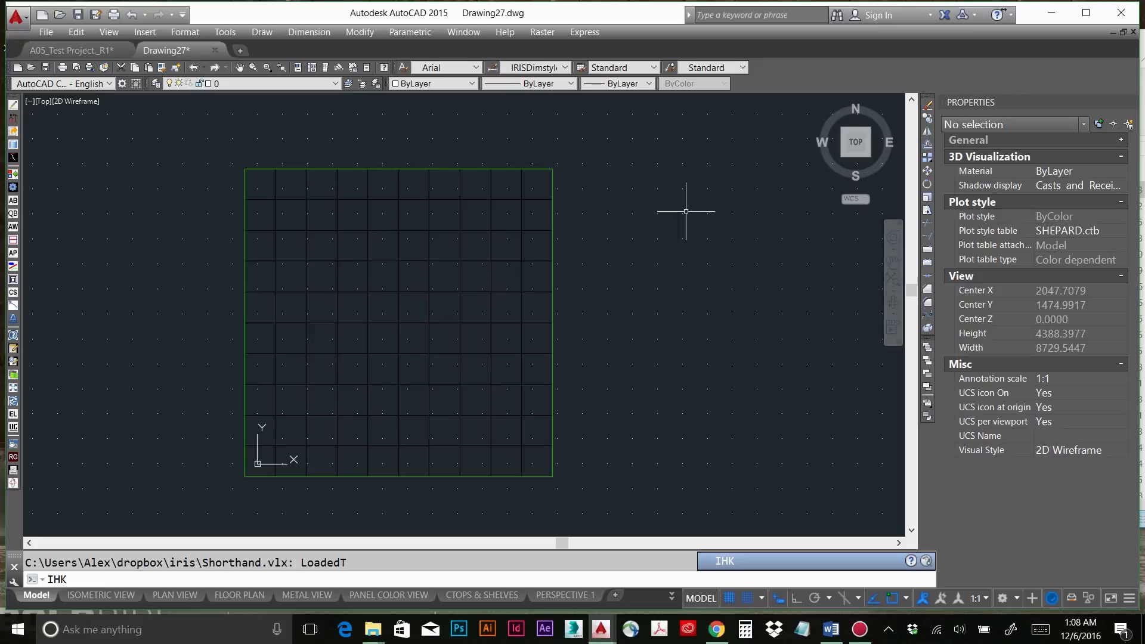
pyautogui.press('Return')
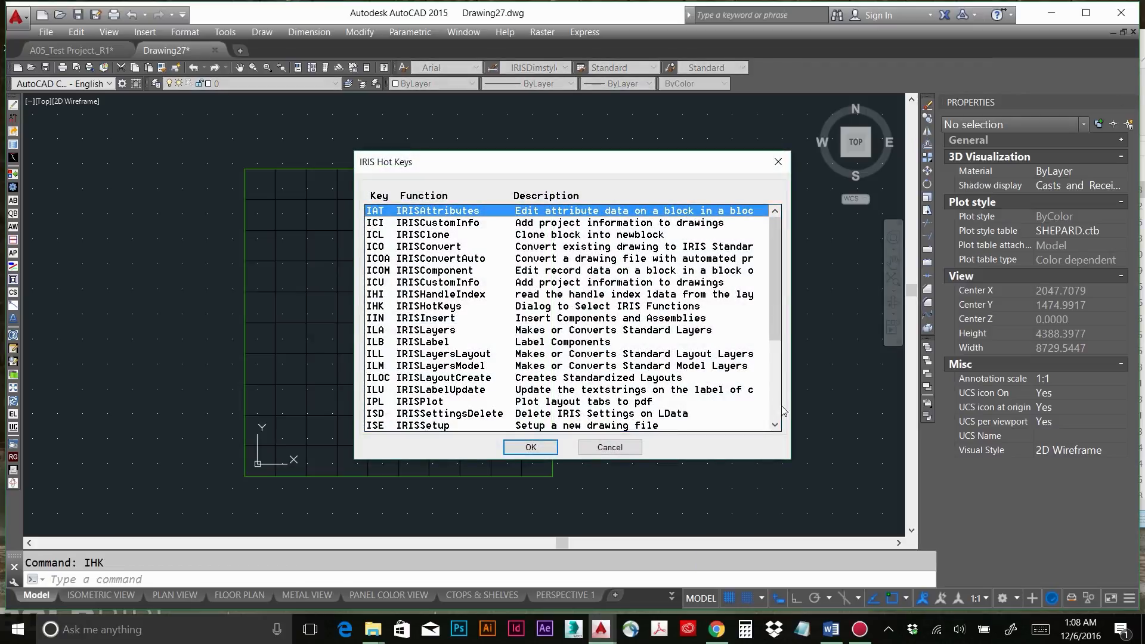
pyautogui.scroll(-4, 778, 409)
pyautogui.click(526, 446)
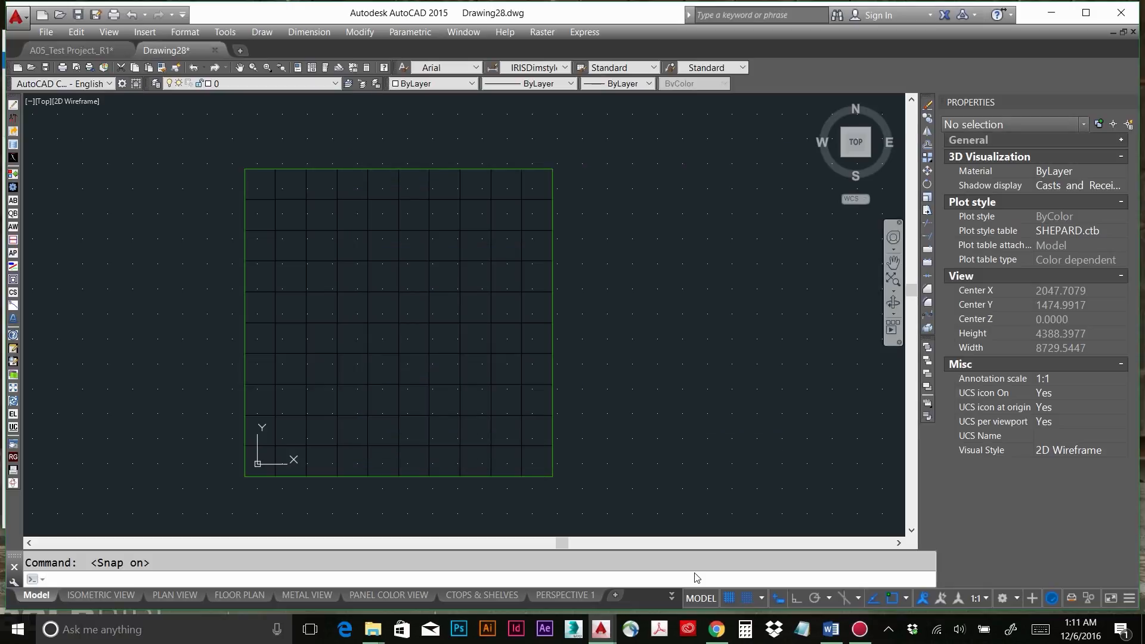
# Close Drawing28 without saving and minimize AutoCAD to reveal the File Explorer windows.
pyautogui.click(215, 51)
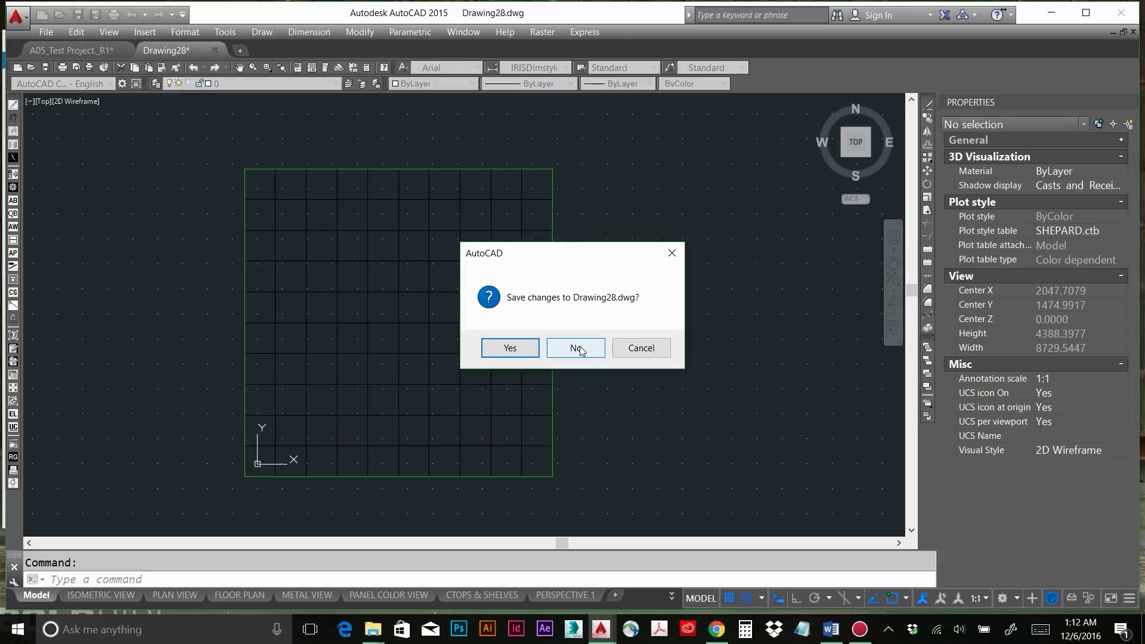
pyautogui.click(580, 349)
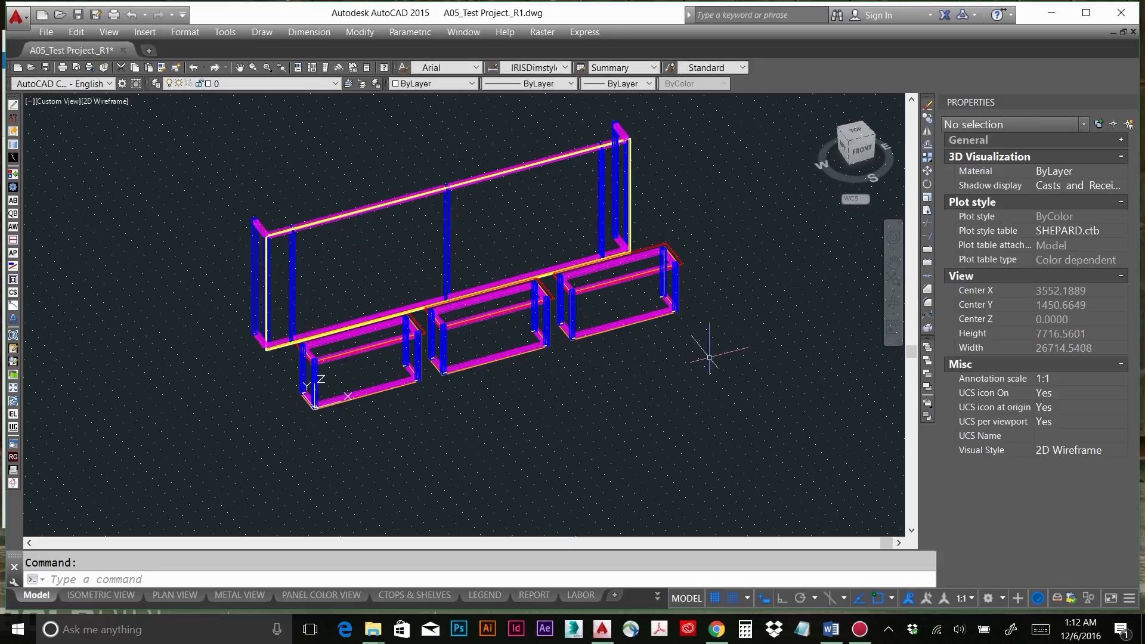
pyautogui.click(1053, 18)
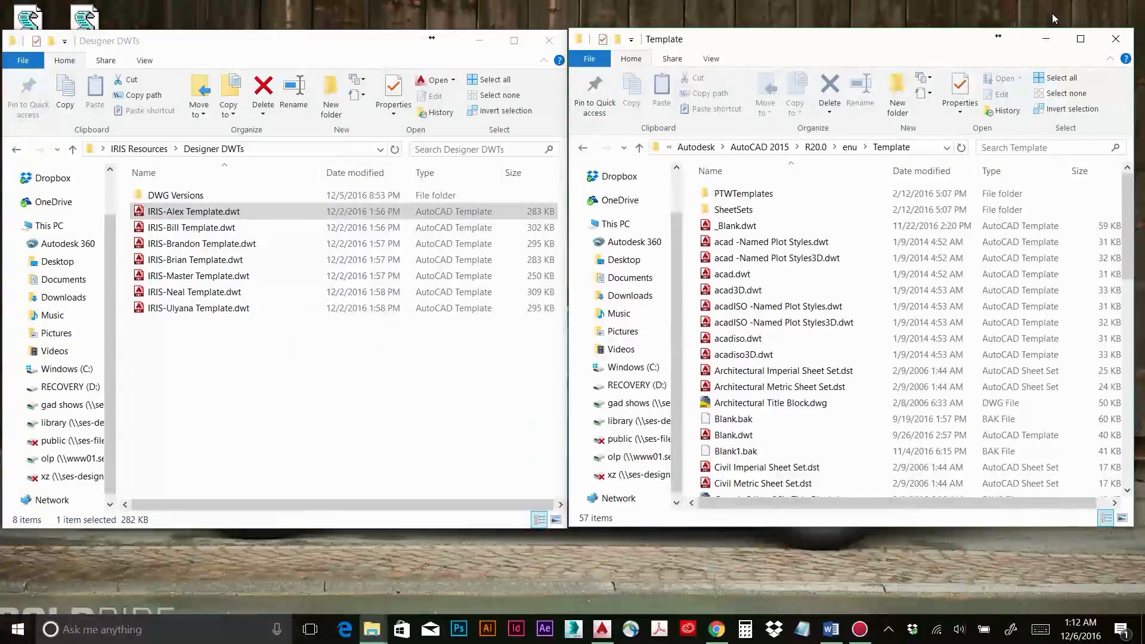
# Go from the Designer DWTs folder back to IRIS Resources and open its S2S Files folder.
pyautogui.click(380, 420)
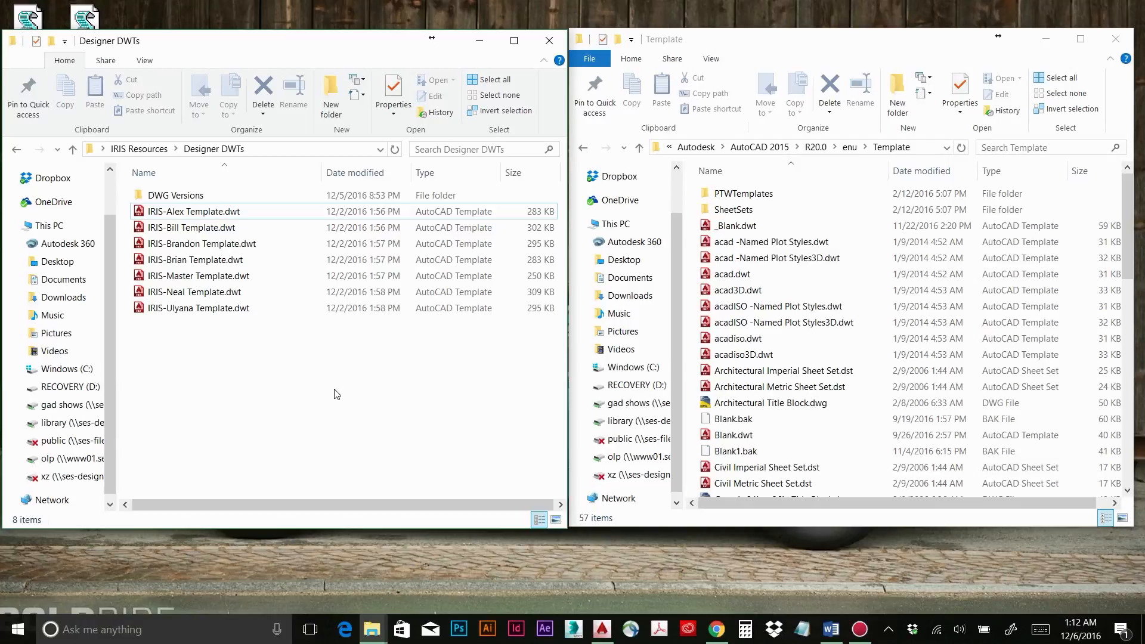
pyautogui.hotkey('alt', 'Left')
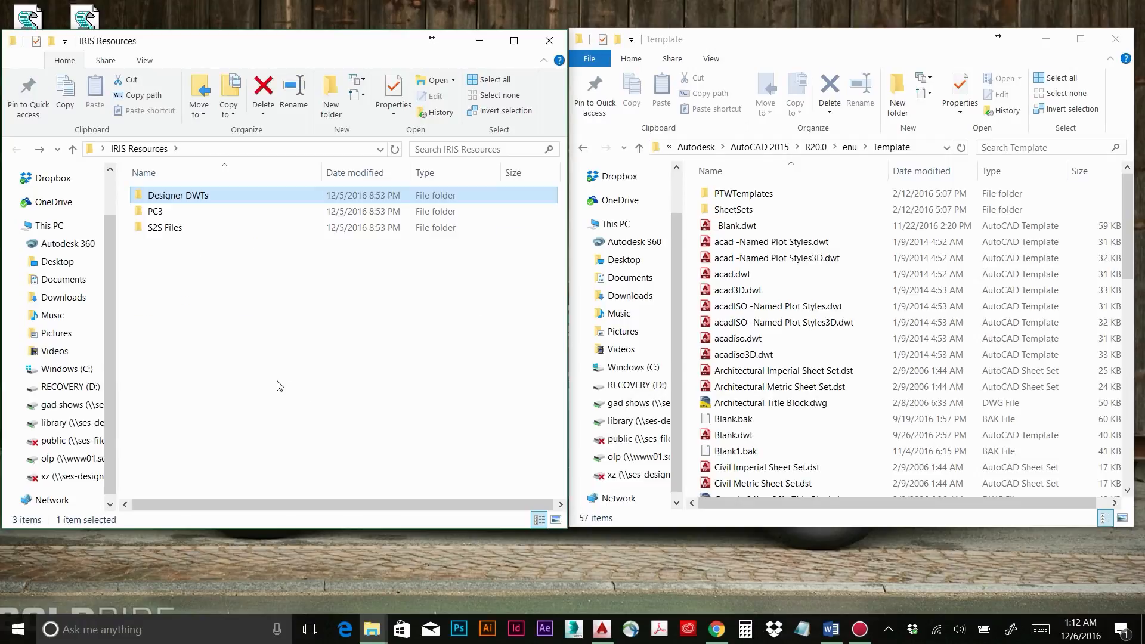
pyautogui.doubleClick(180, 229)
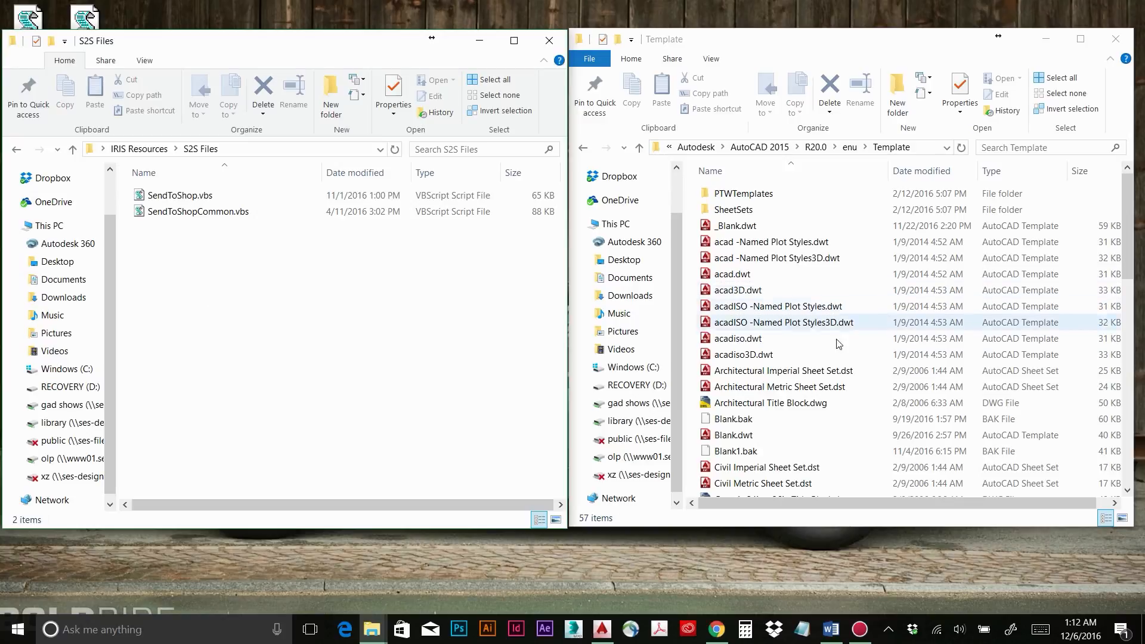
# Open the S2S folder inside the IRIS folder on the C: drive in the Template folder's window.
pyautogui.click(634, 370)
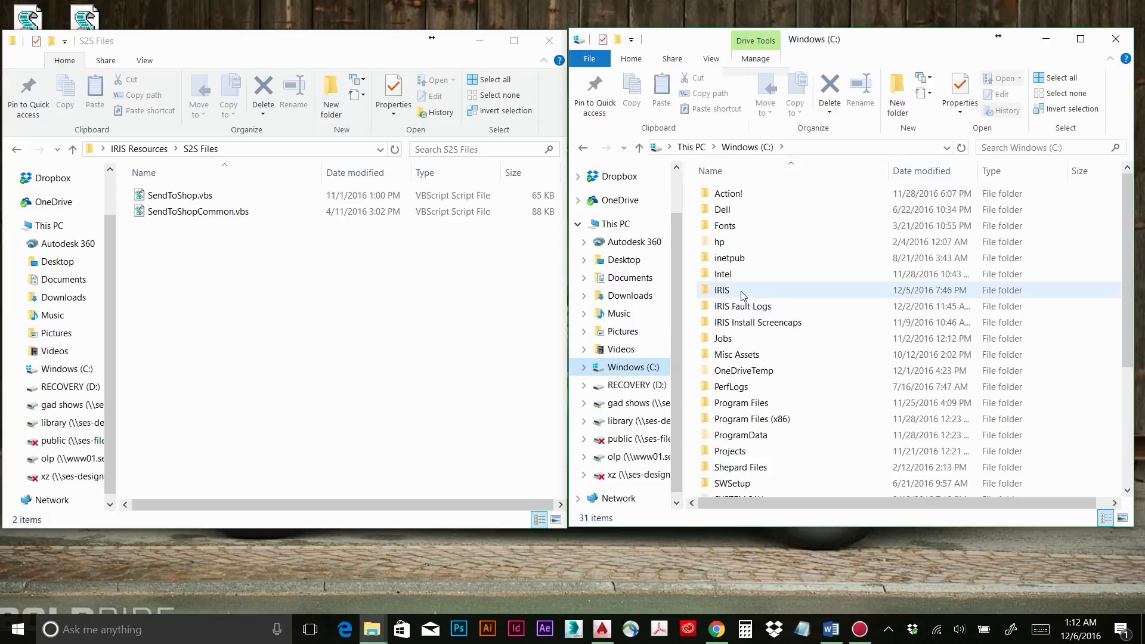
pyautogui.click(724, 292)
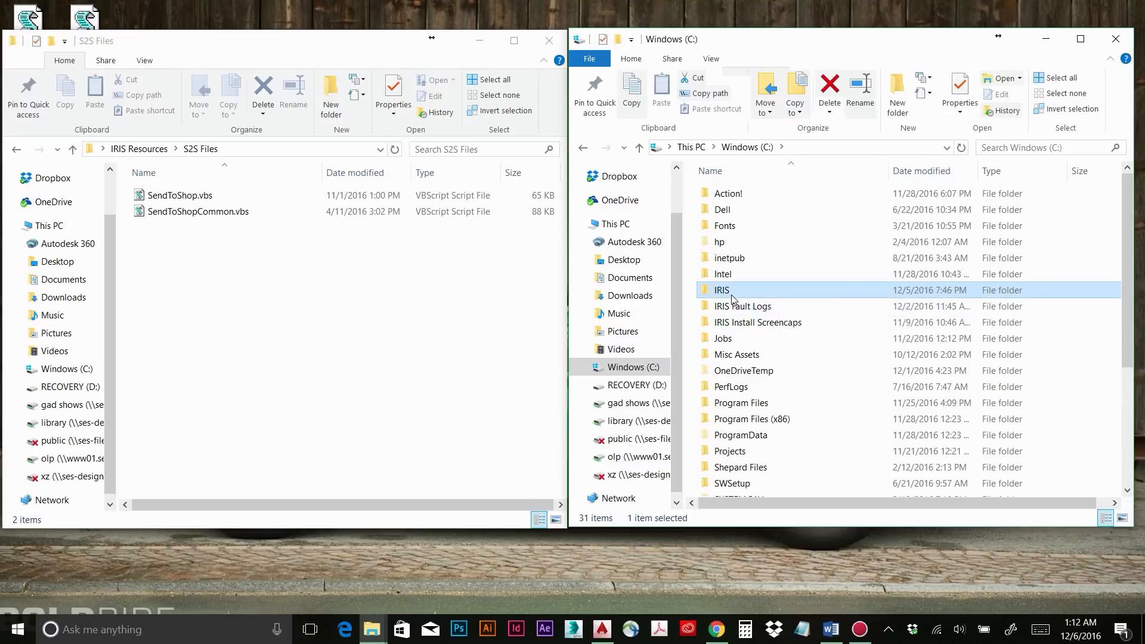
pyautogui.doubleClick(739, 291)
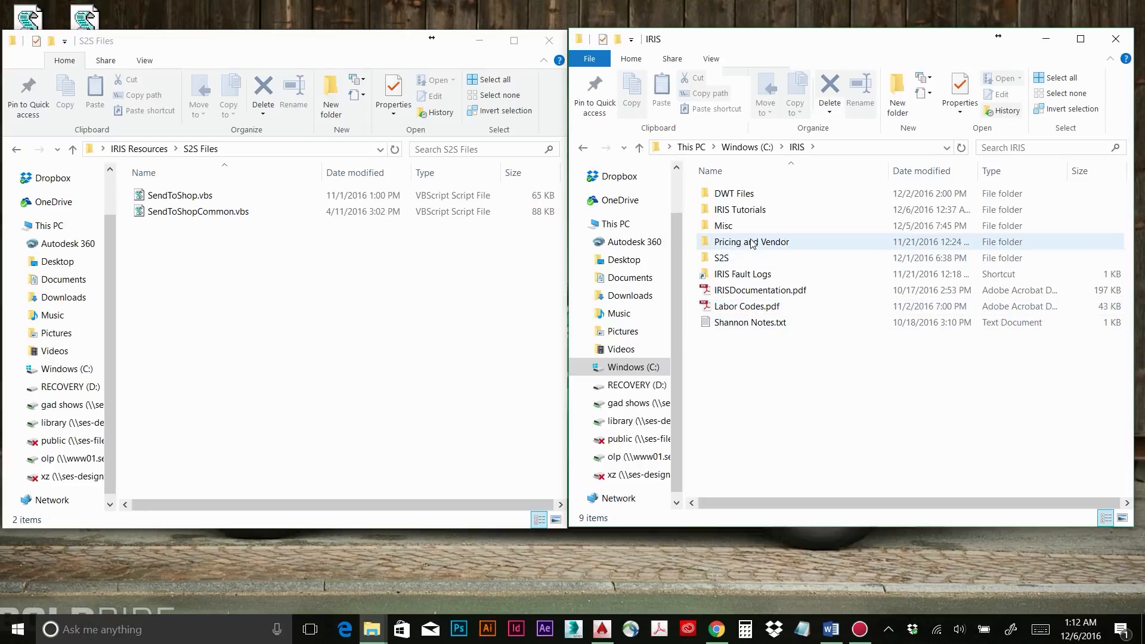
pyautogui.click(738, 264)
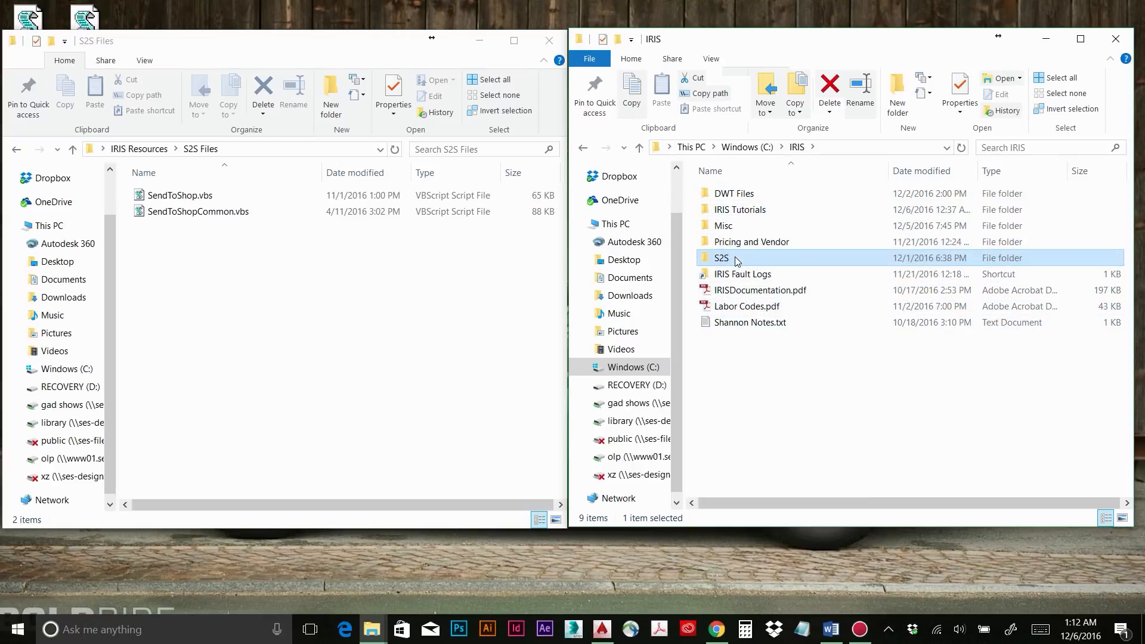
pyautogui.moveTo(737, 262)
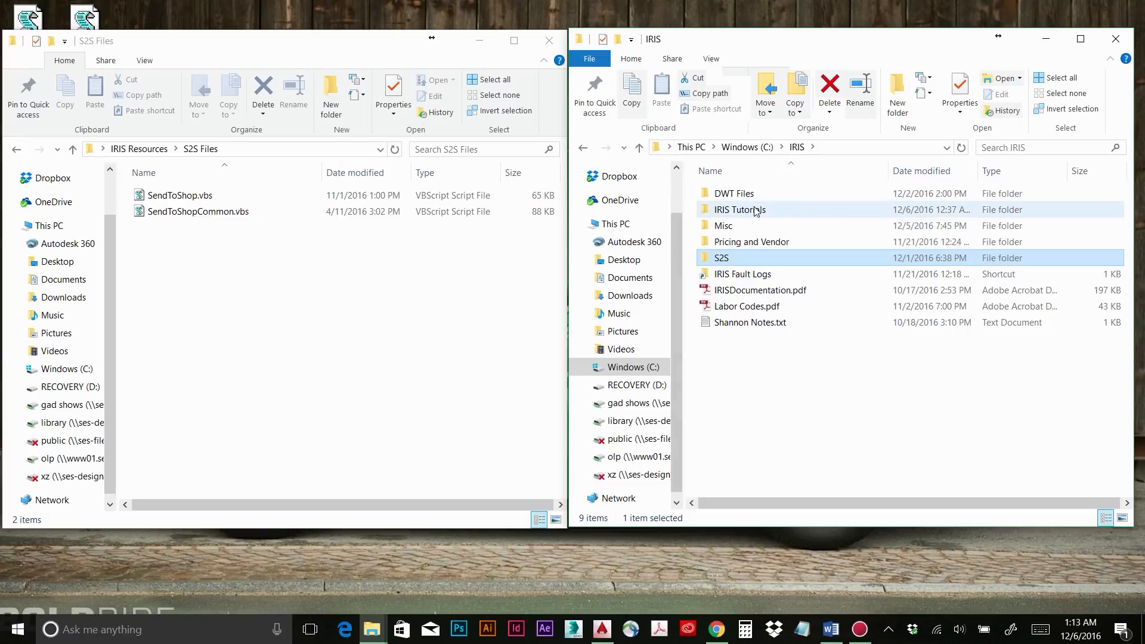
pyautogui.doubleClick(727, 263)
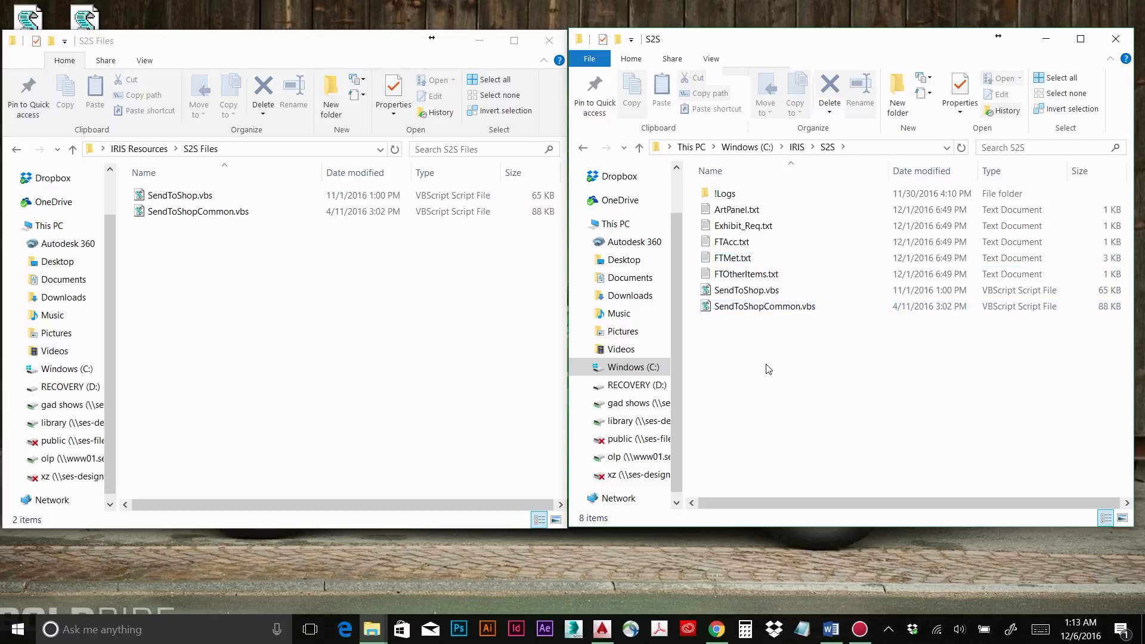
# Copy SendToShop.vbs and SendToShopCommon.vbs from the S2S Files folder into the S2S folder on the C: drive.
pyautogui.click(181, 199)
pyautogui.keyDown('shift'); pyautogui.click(182, 212); pyautogui.keyUp('shift')
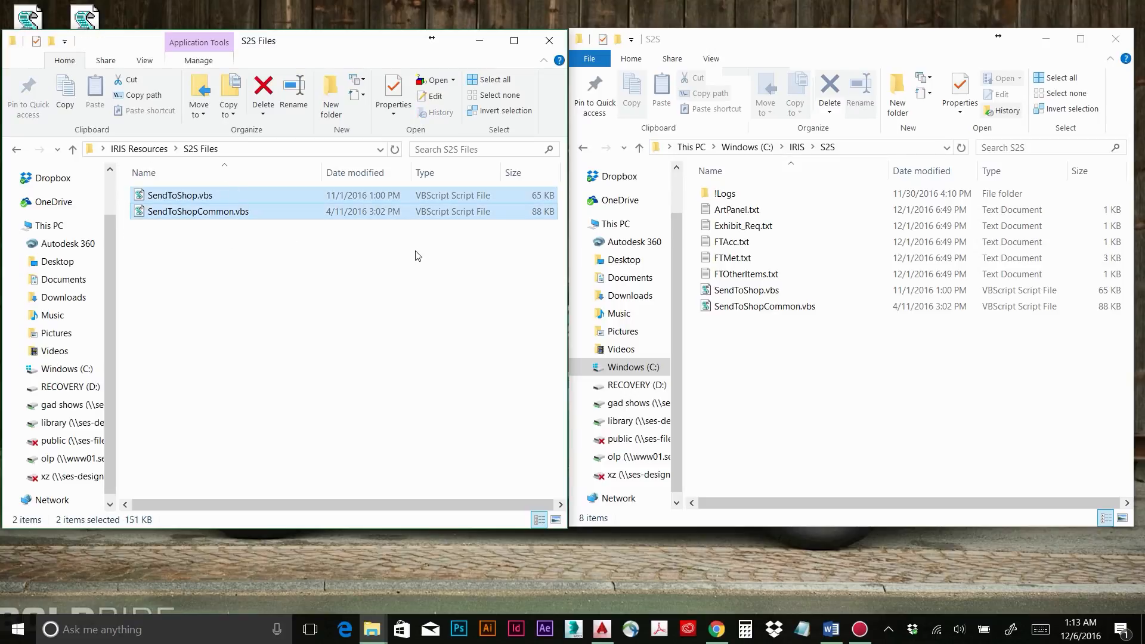
pyautogui.hotkey('ctrl', 'c')
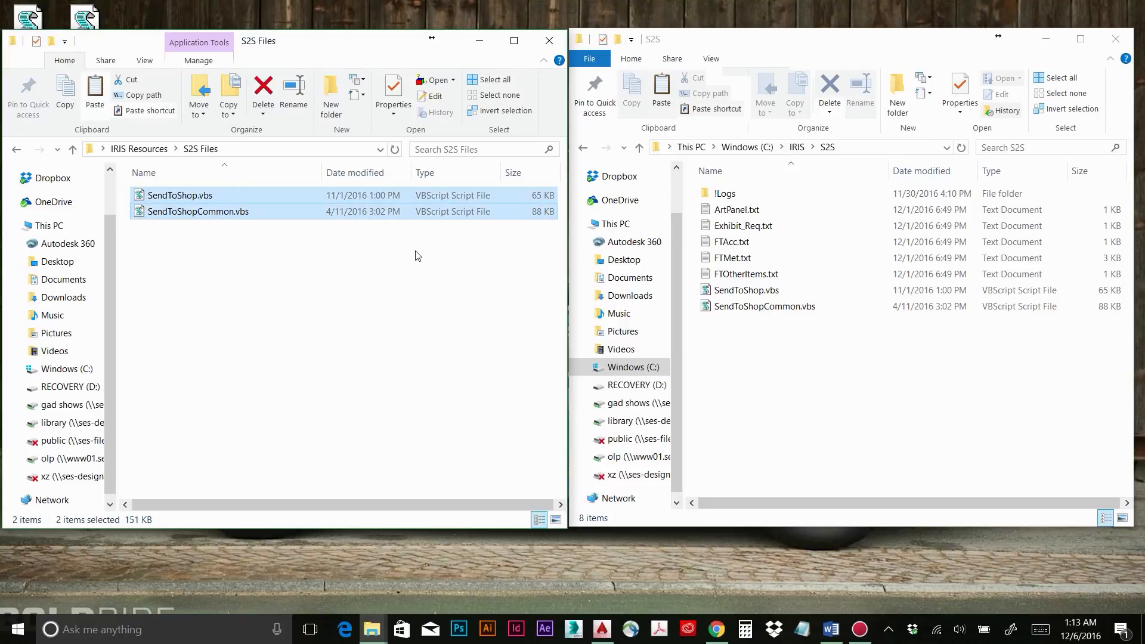
pyautogui.rightClick(187, 199)
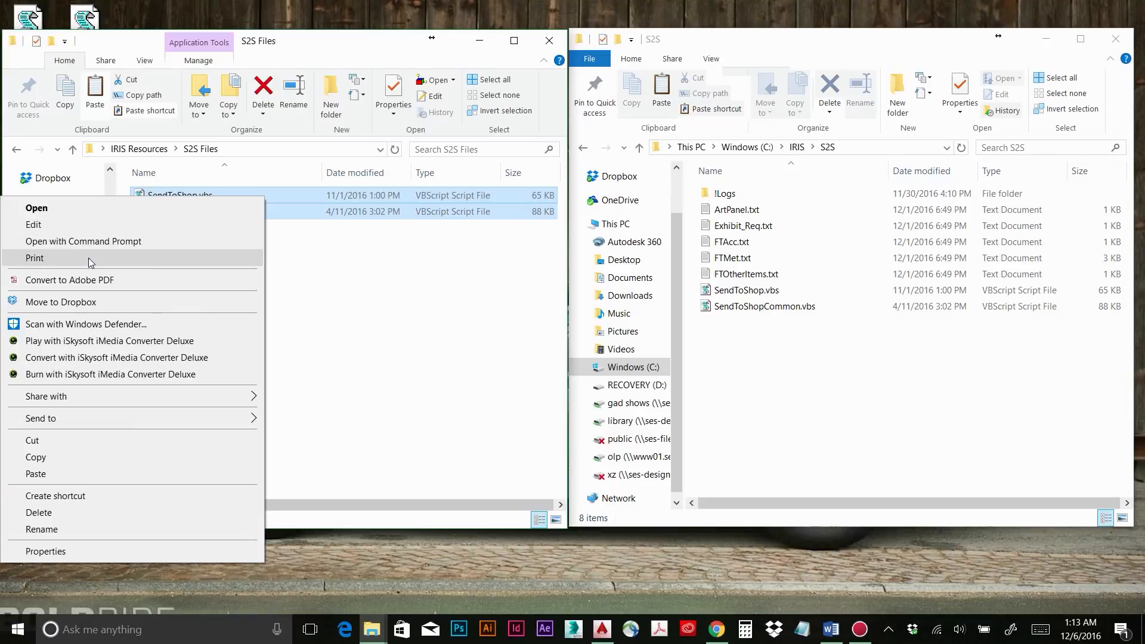
pyautogui.click(36, 457)
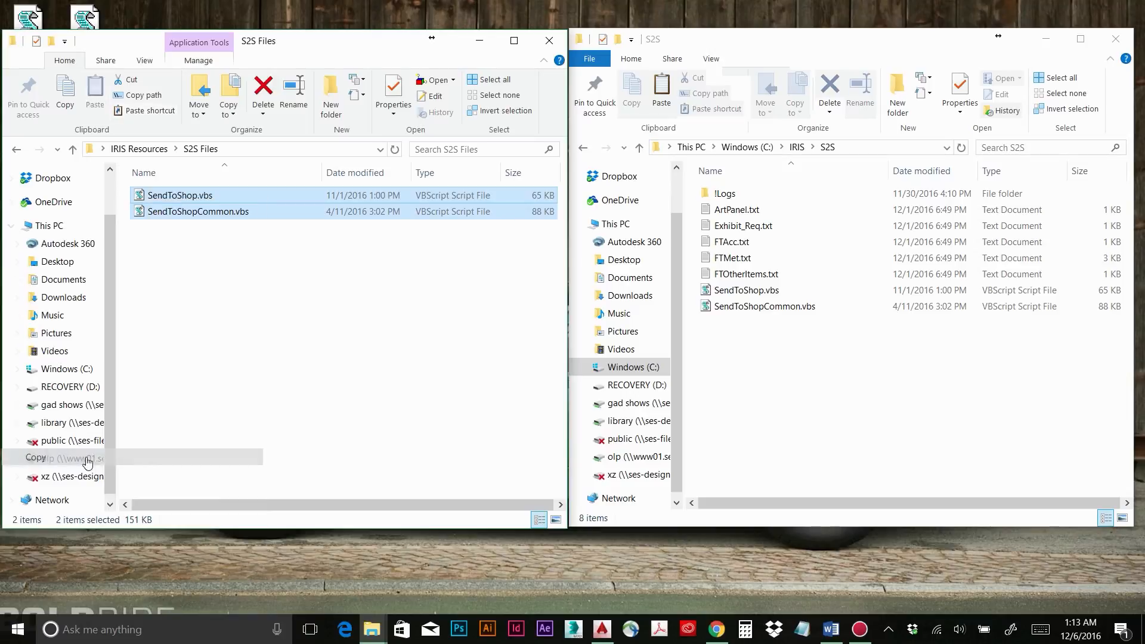
pyautogui.rightClick(816, 380)
pyautogui.click(909, 417)
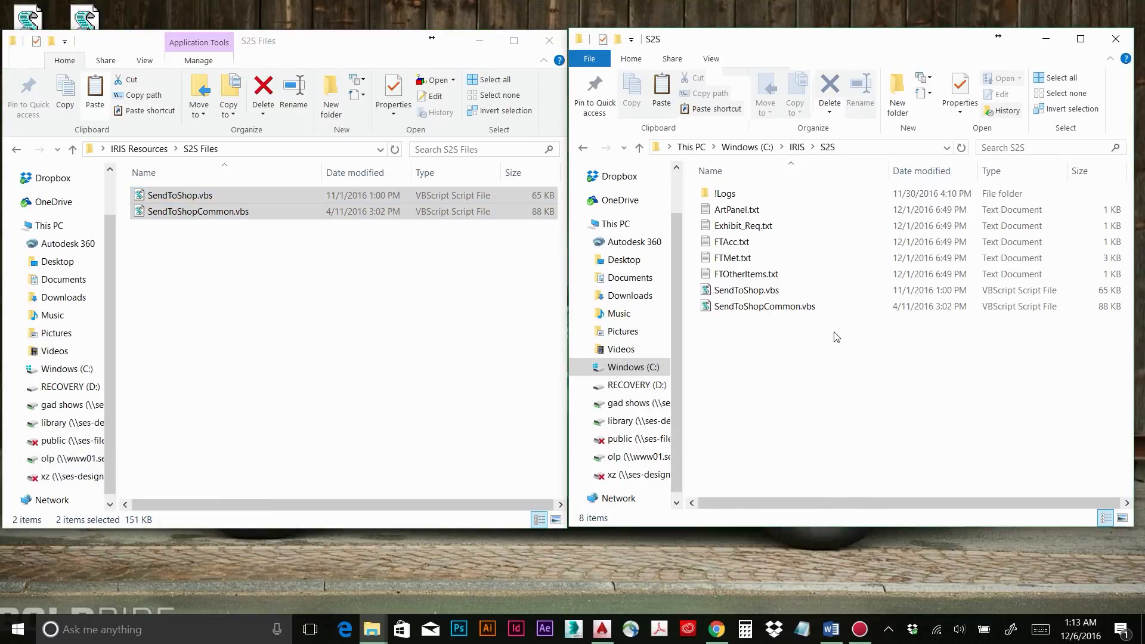
# Check SendToShop.vbs and SendToShopCommon.vbs in the C: drive's S2S folder and close both folder windows.
pyautogui.click(748, 291)
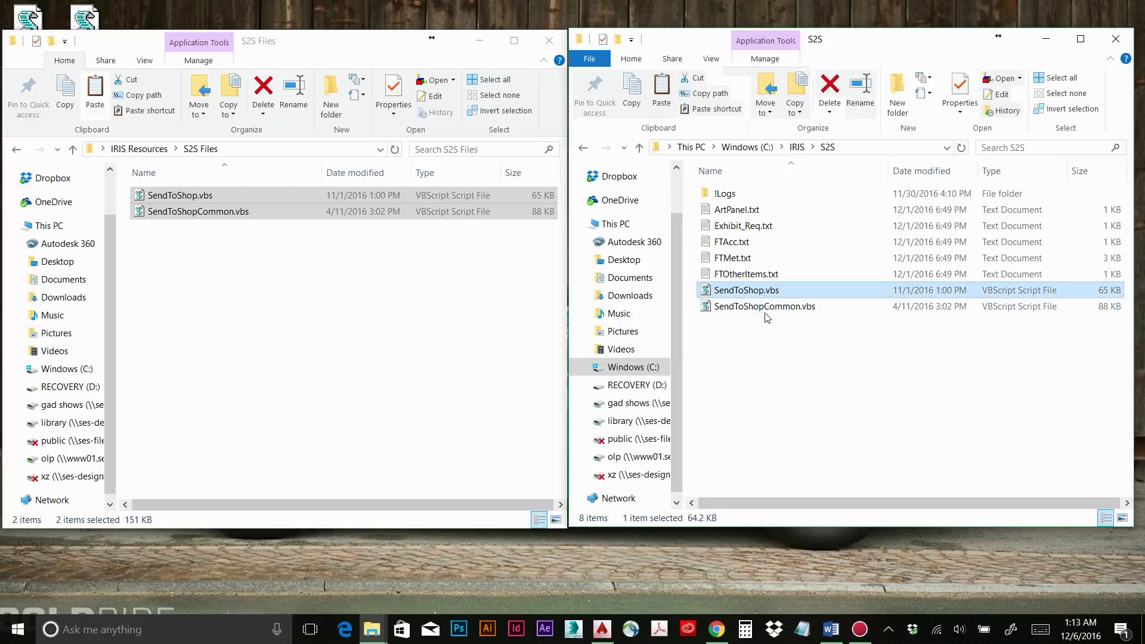
pyautogui.click(765, 308)
pyautogui.click(746, 293)
pyautogui.click(752, 313)
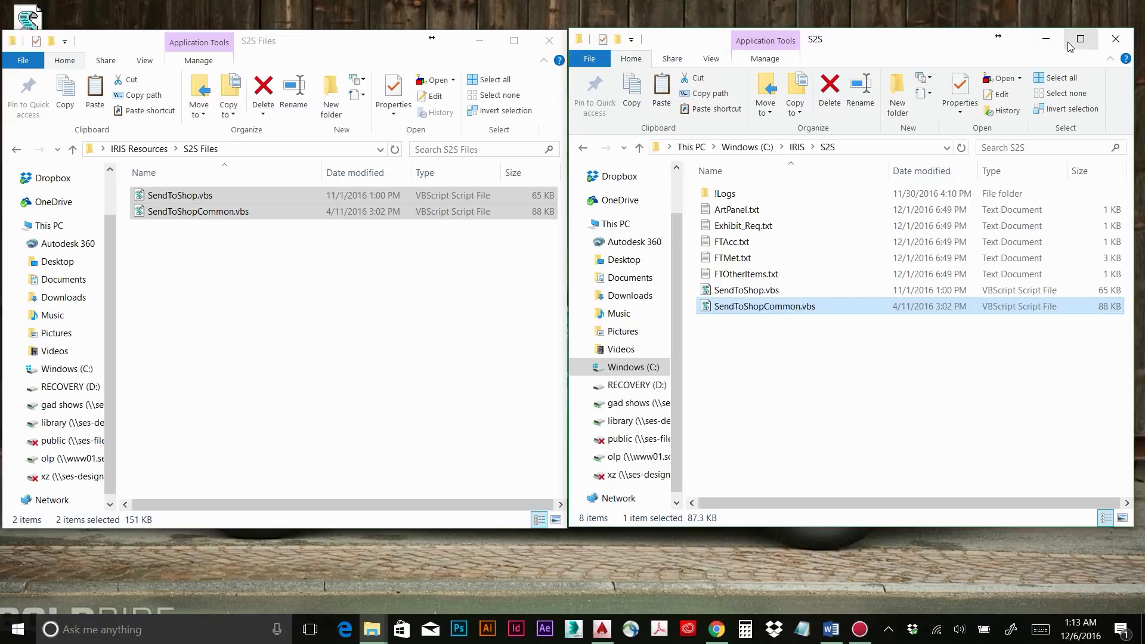
pyautogui.click(1115, 40)
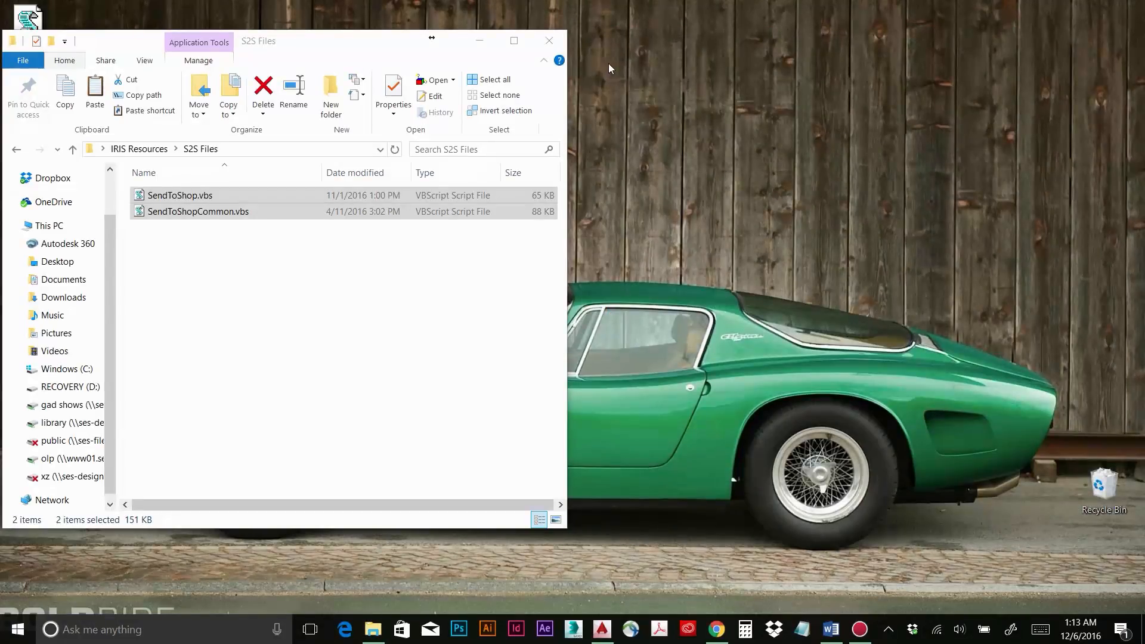
pyautogui.click(549, 40)
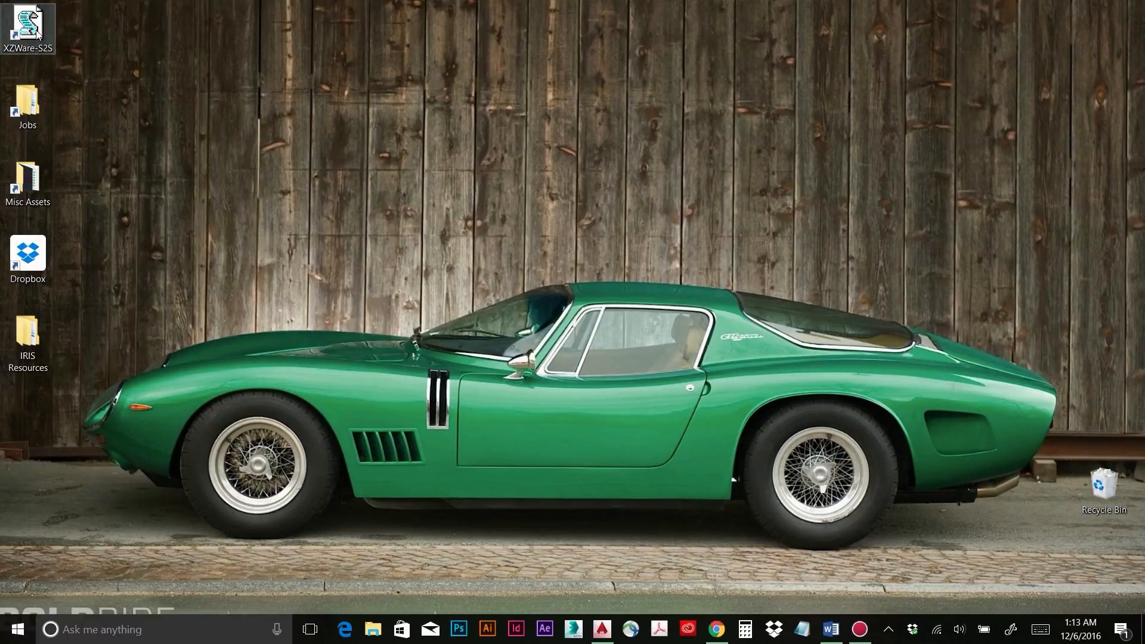
# Open the XZWare-S2S desktop shortcut's name for editing and keep it as XZWare-S2S.
pyautogui.rightClick(22, 47)
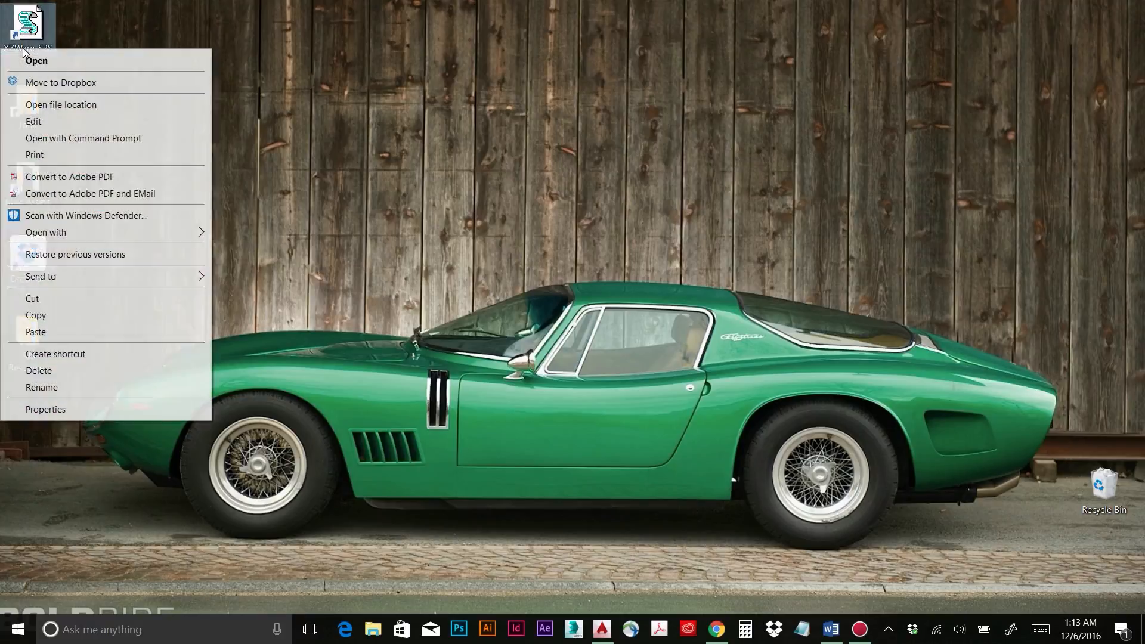
pyautogui.click(62, 392)
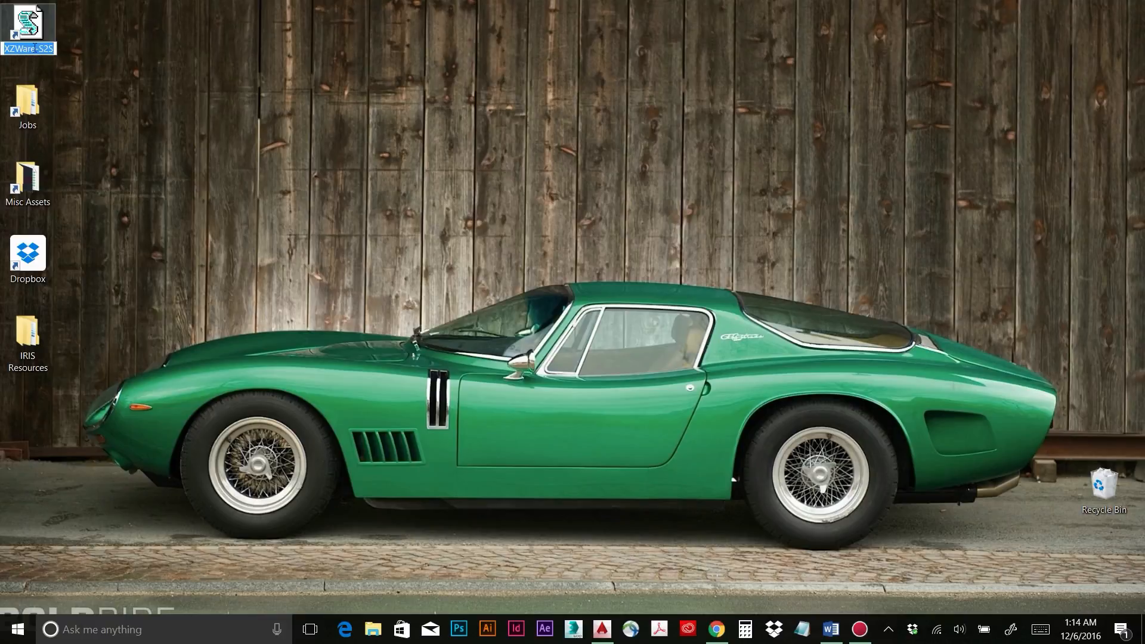
pyautogui.press('Return')
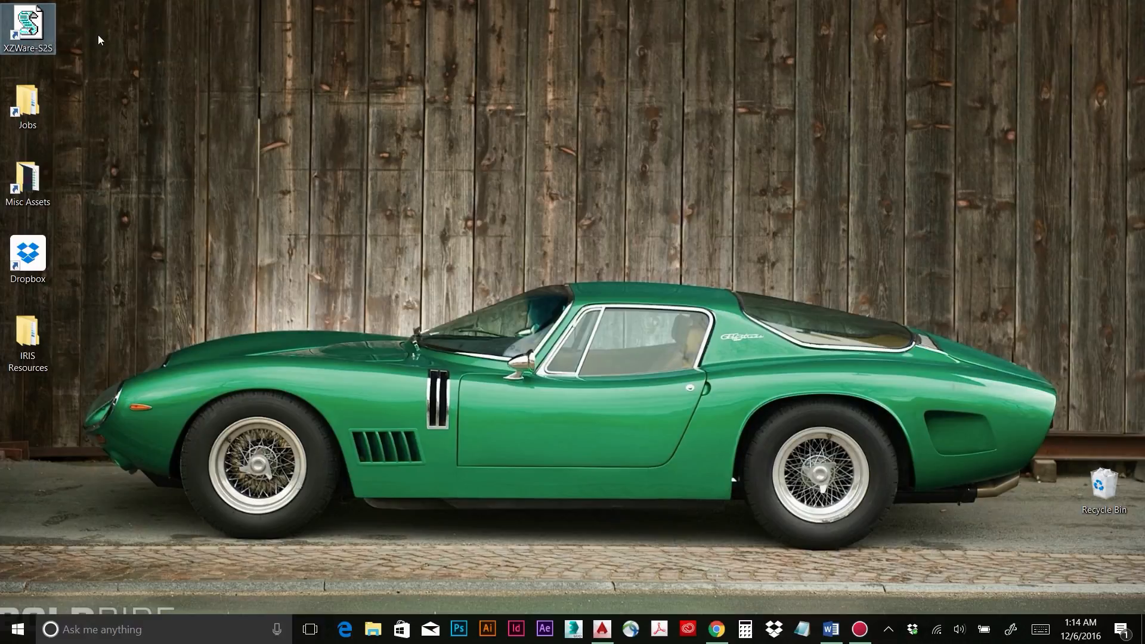
# Start creating a new shortcut on the desktop.
pyautogui.click(81, 24)
pyautogui.rightClick(77, 37)
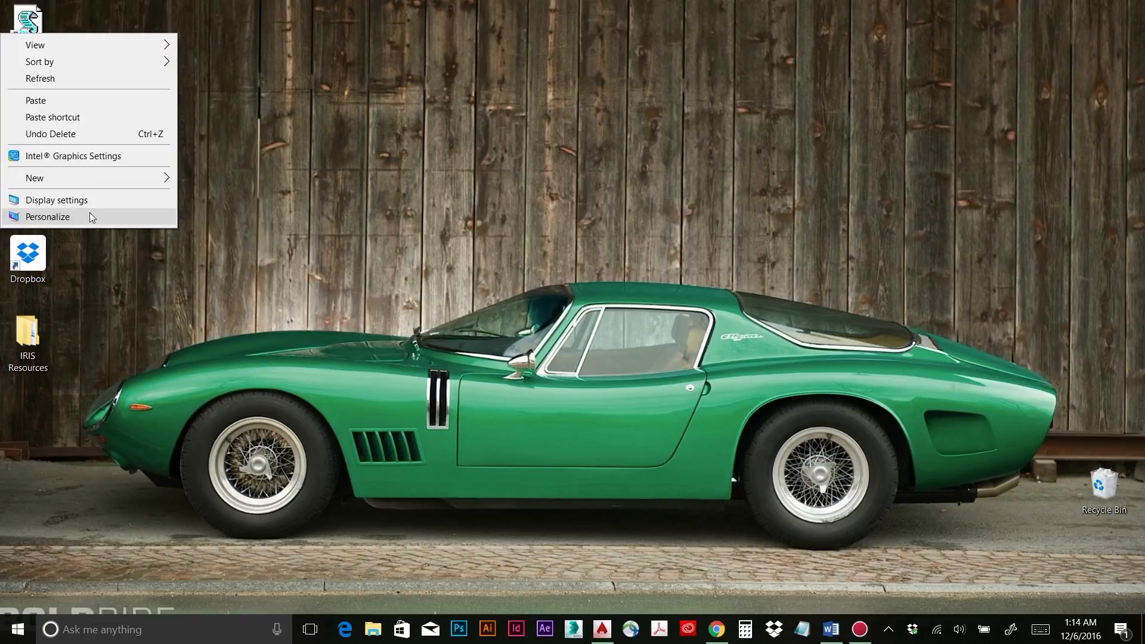
pyautogui.moveTo(106, 179)
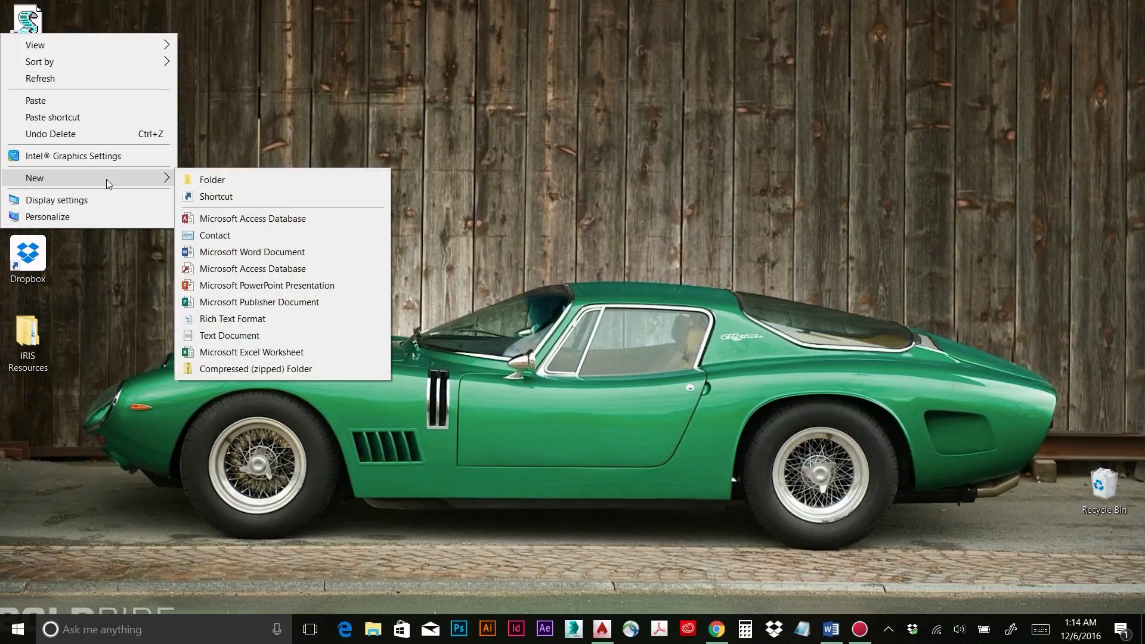
pyautogui.click(214, 196)
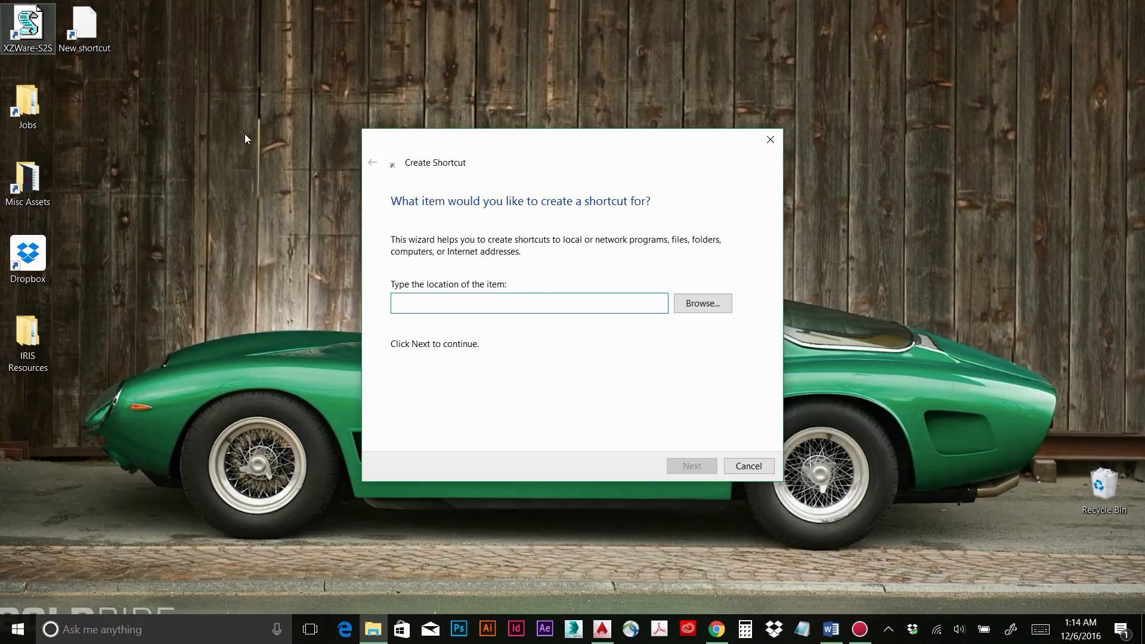
# Set the new shortcut's target to SendToShop.vbs in the C: drive's IRIS\S2S folder.
pyautogui.click(702, 304)
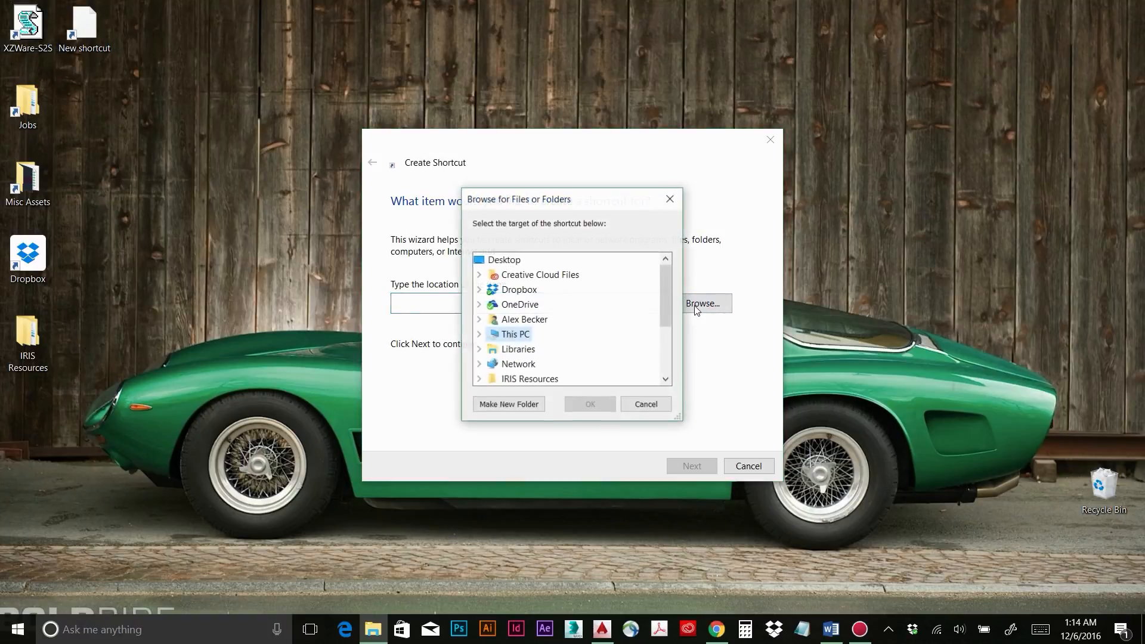
pyautogui.click(479, 333)
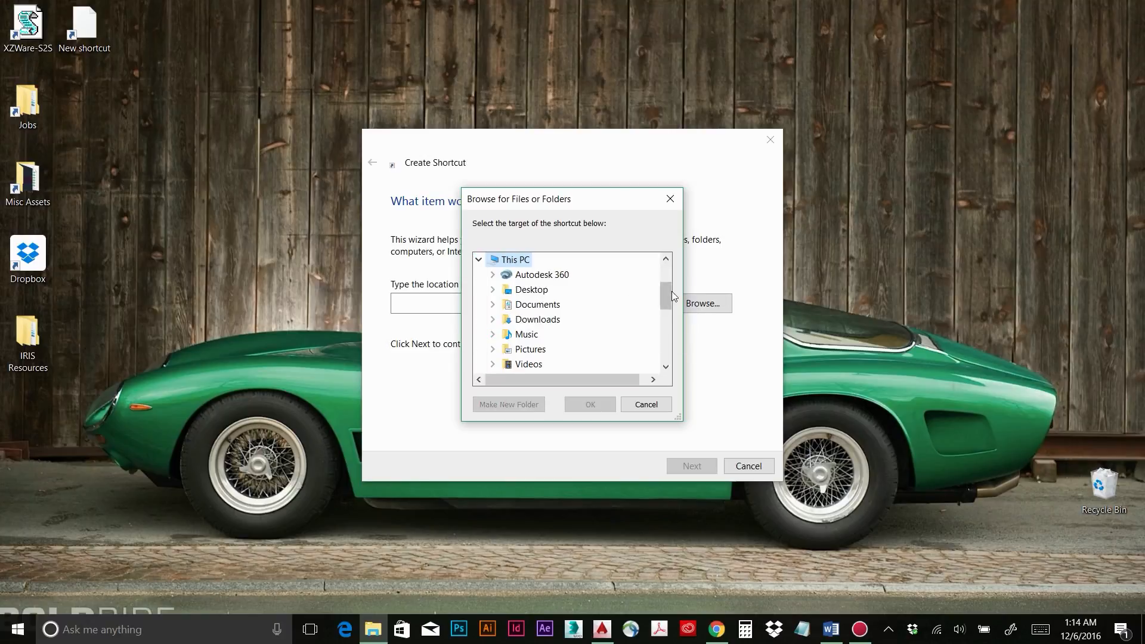
pyautogui.click(666, 355)
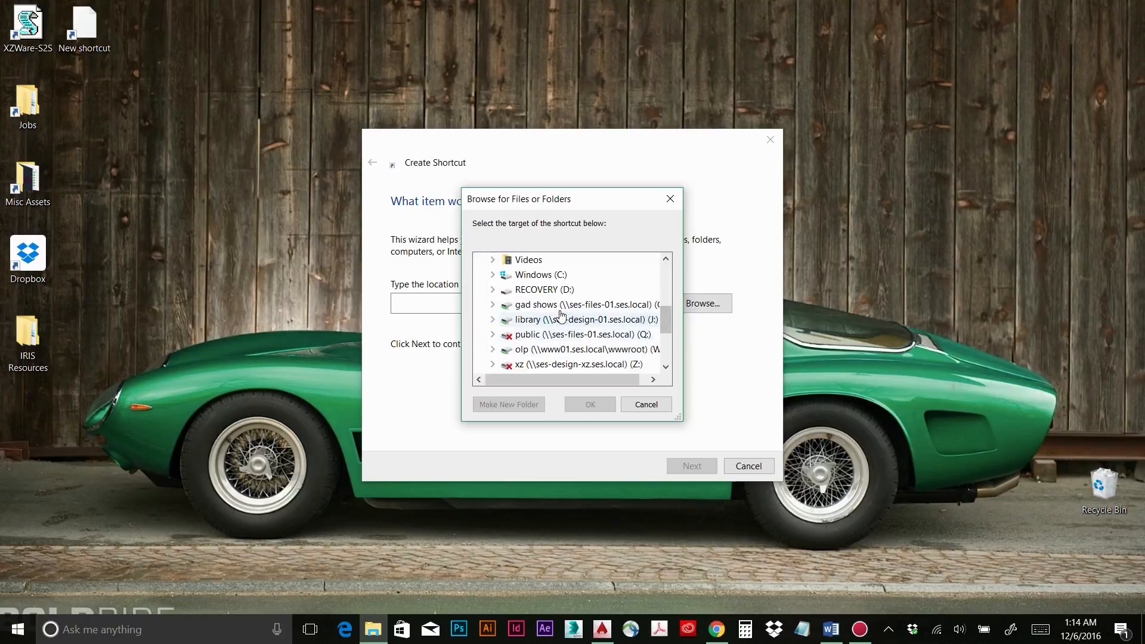
pyautogui.click(493, 275)
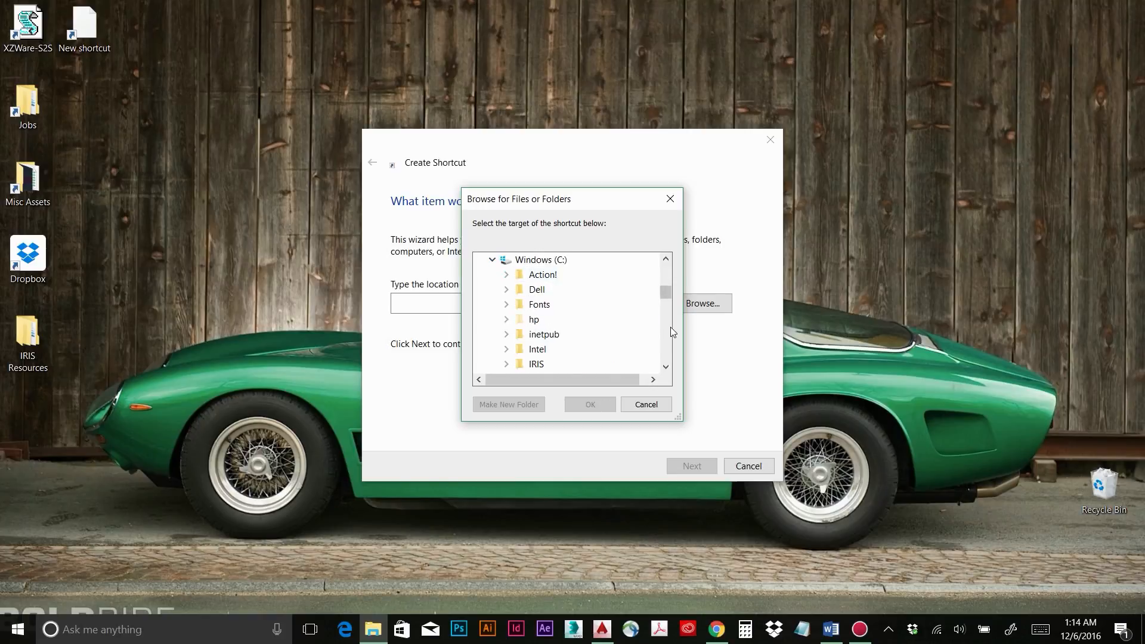
pyautogui.click(506, 363)
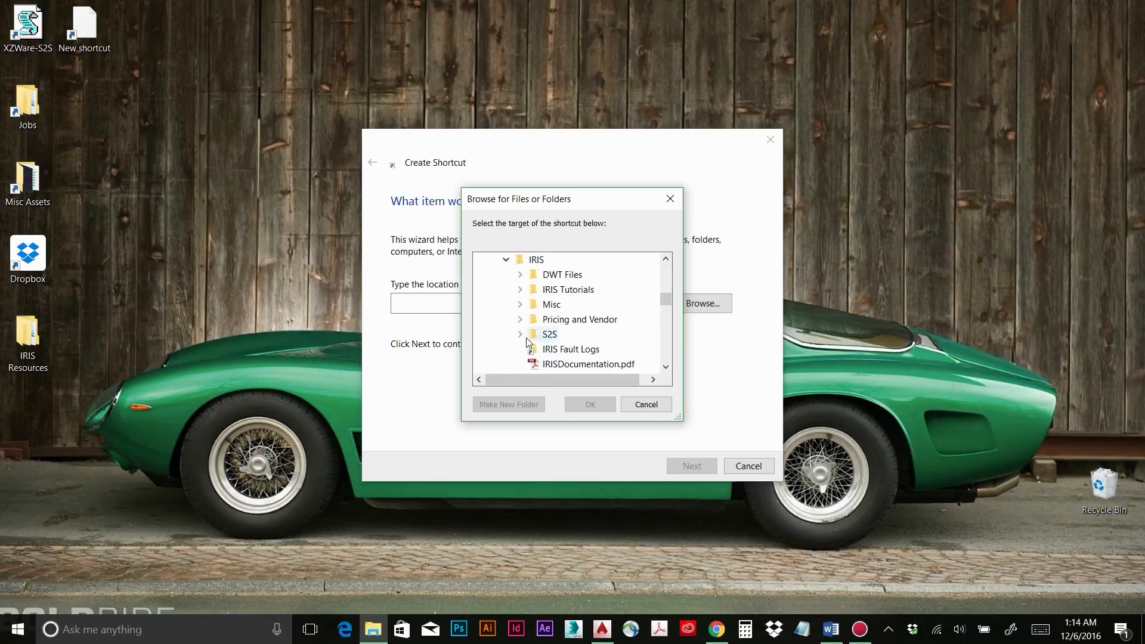
pyautogui.click(521, 335)
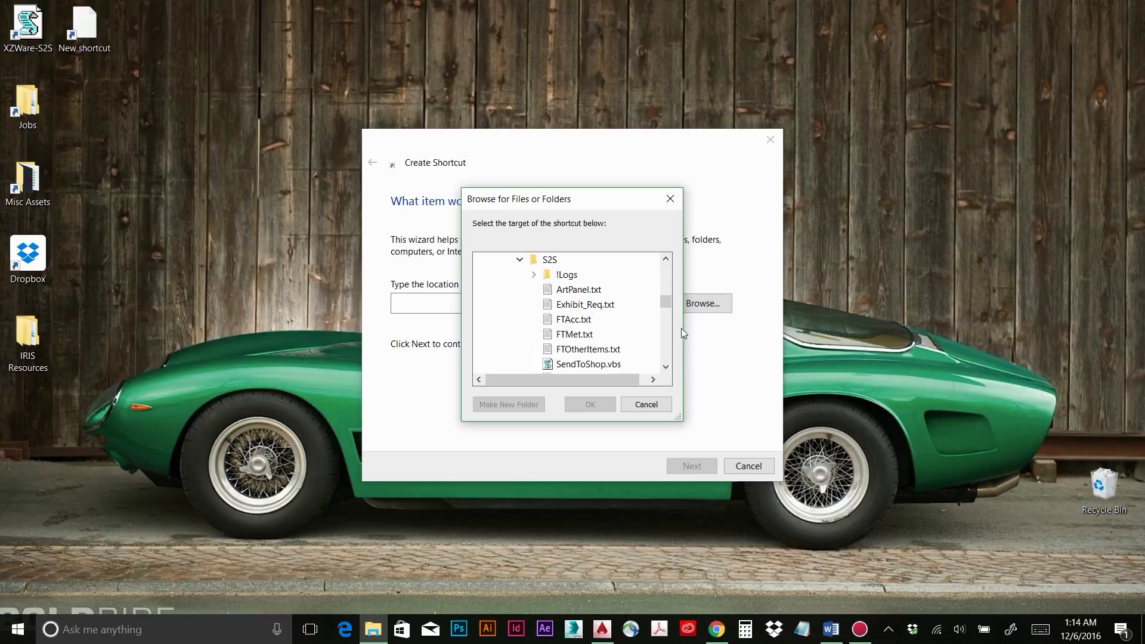
pyautogui.click(665, 366)
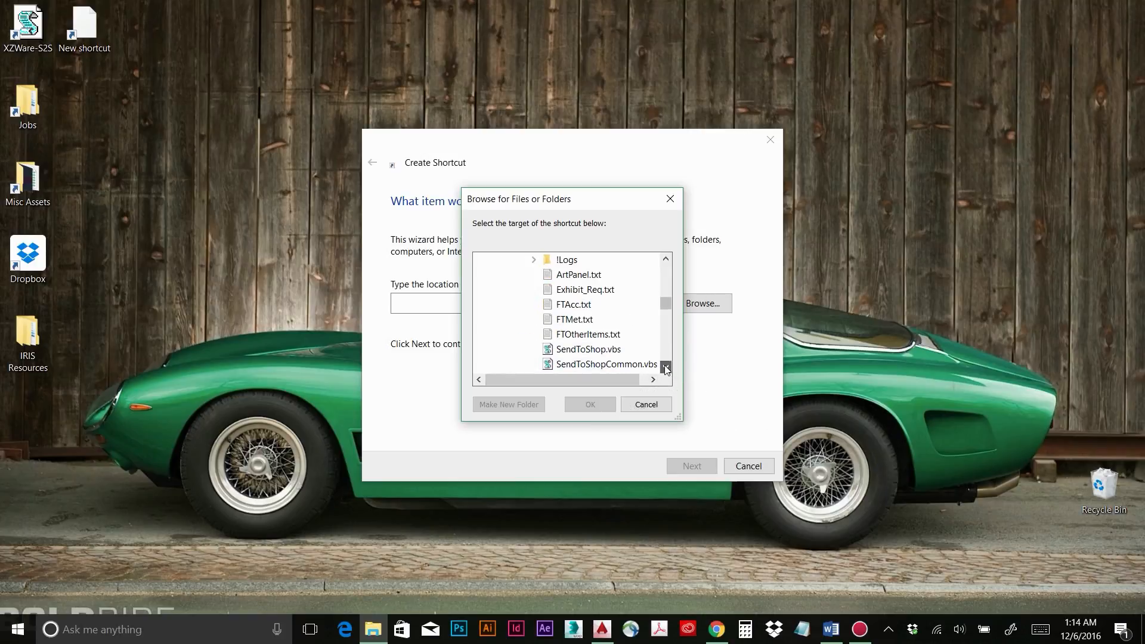
pyautogui.click(604, 350)
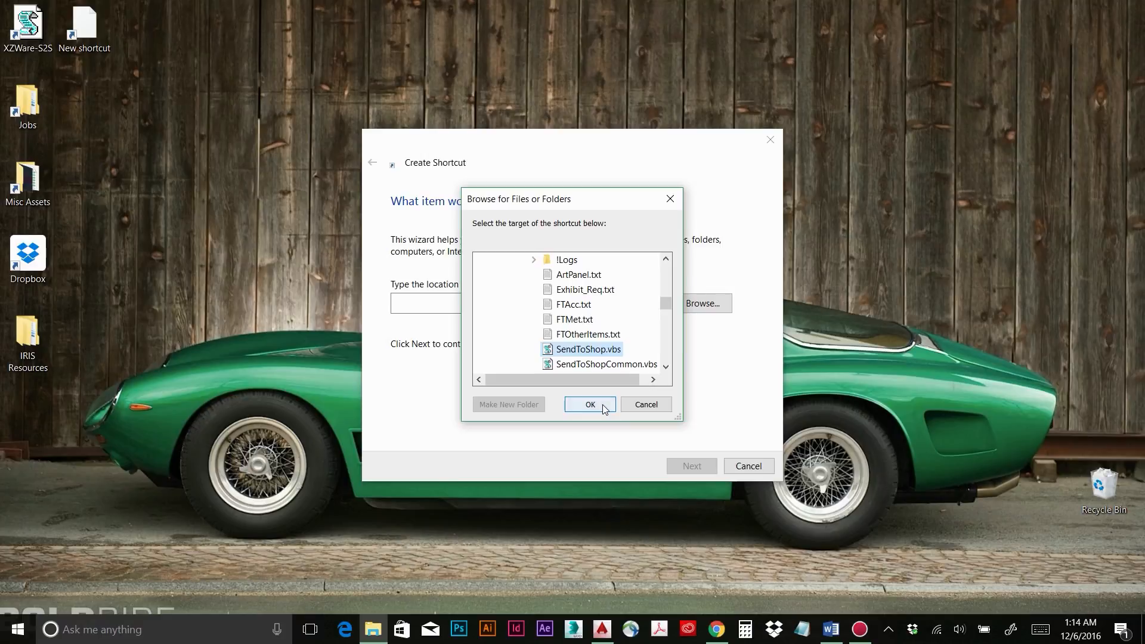
pyautogui.click(604, 406)
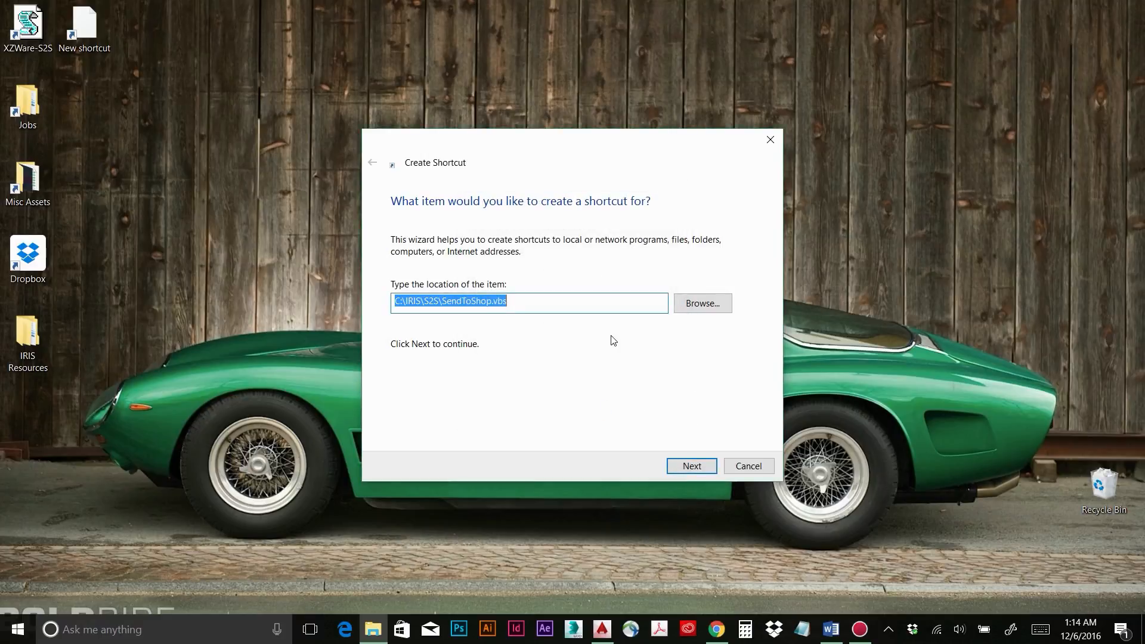
# Name the new shortcut IRIS-S2S and finish creating it.
pyautogui.click(682, 468)
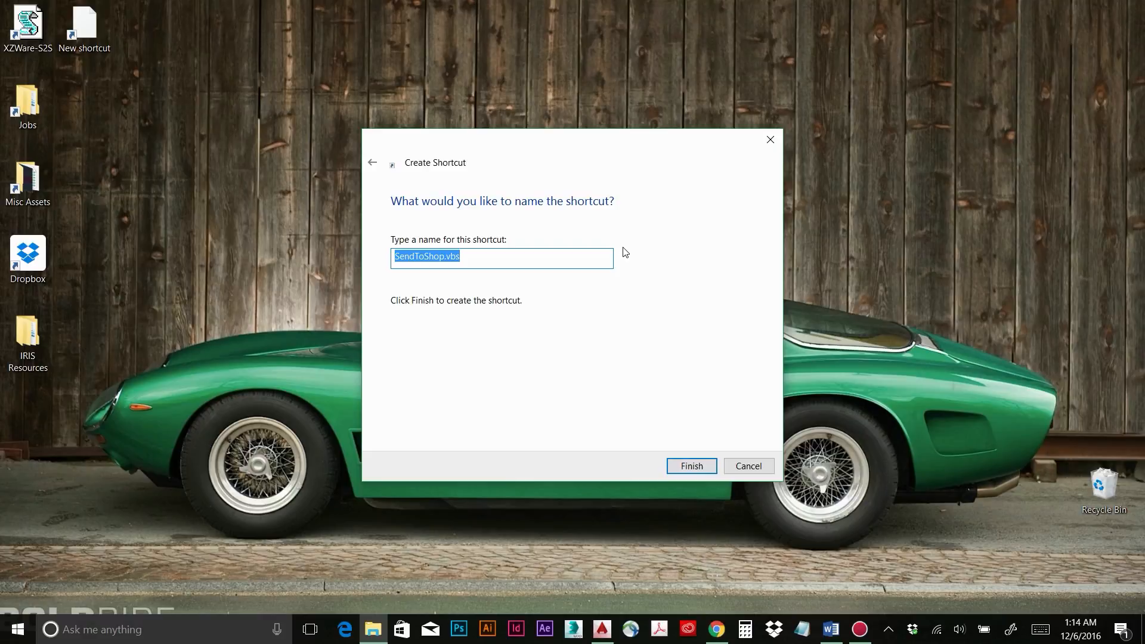
pyautogui.write('I')
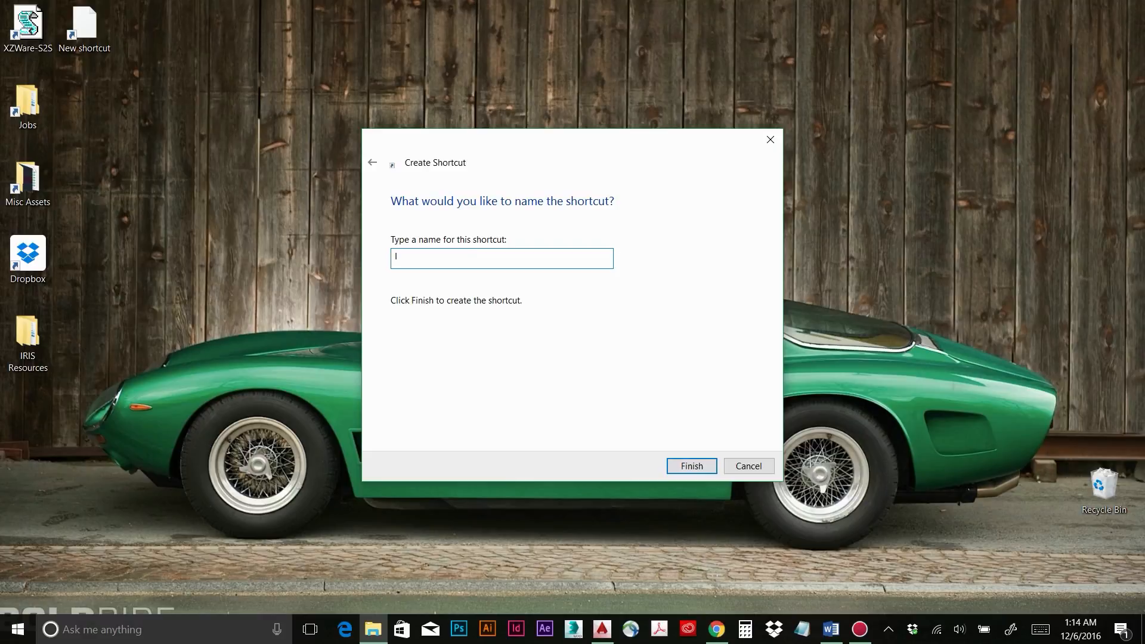
pyautogui.write('RIS-S@')
pyautogui.press('BackSpace')
pyautogui.write('2S')
pyautogui.click(692, 465)
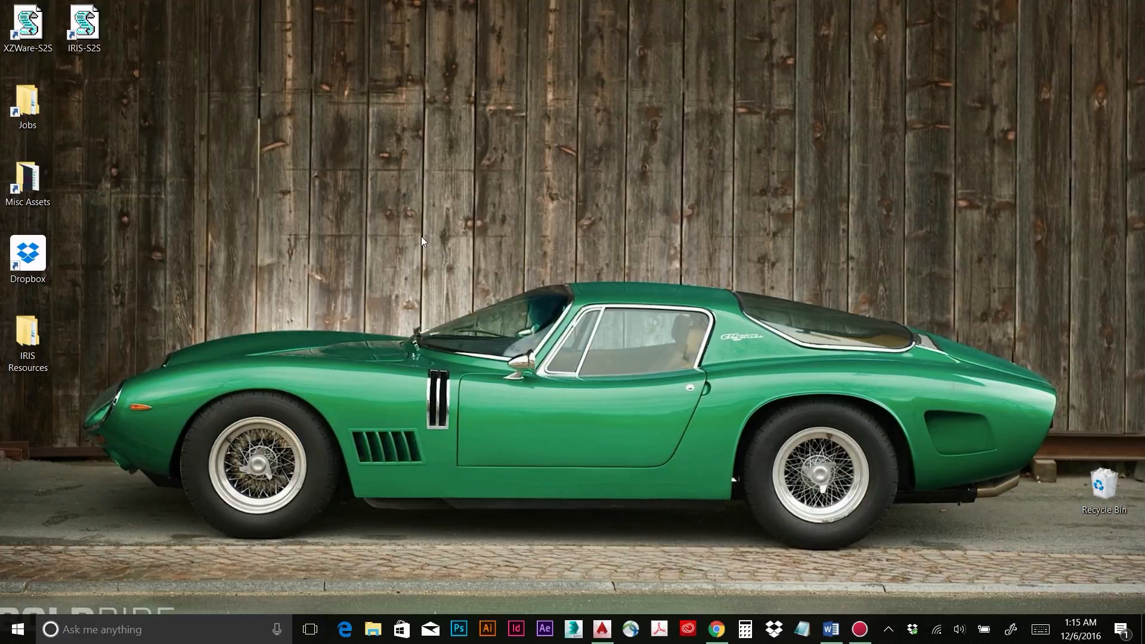
# Switch to AutoCAD, review the IRIS and XZWare profiles in Options, and return to the desktop.
pyautogui.click(602, 628)
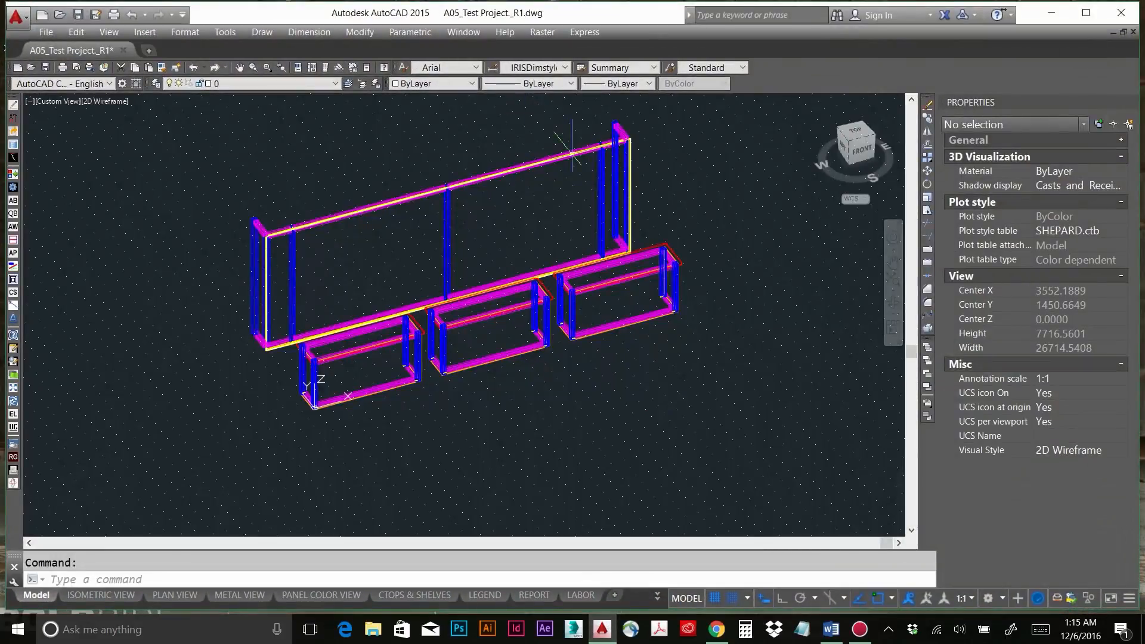
pyautogui.write('options')
pyautogui.press('Return')
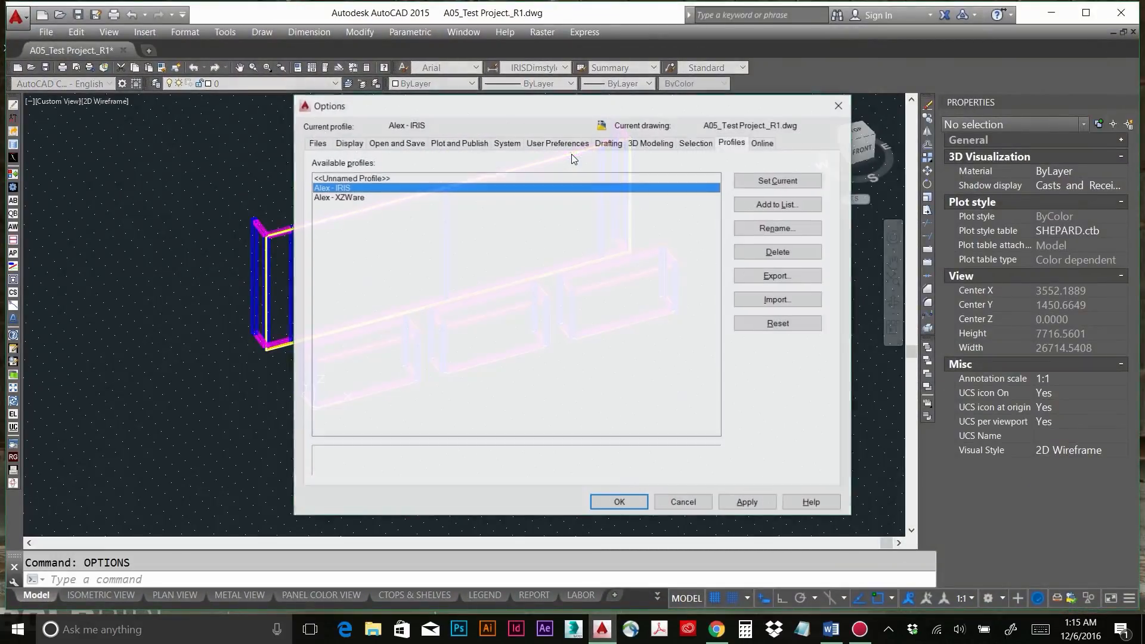
pyautogui.click(347, 199)
pyautogui.click(351, 189)
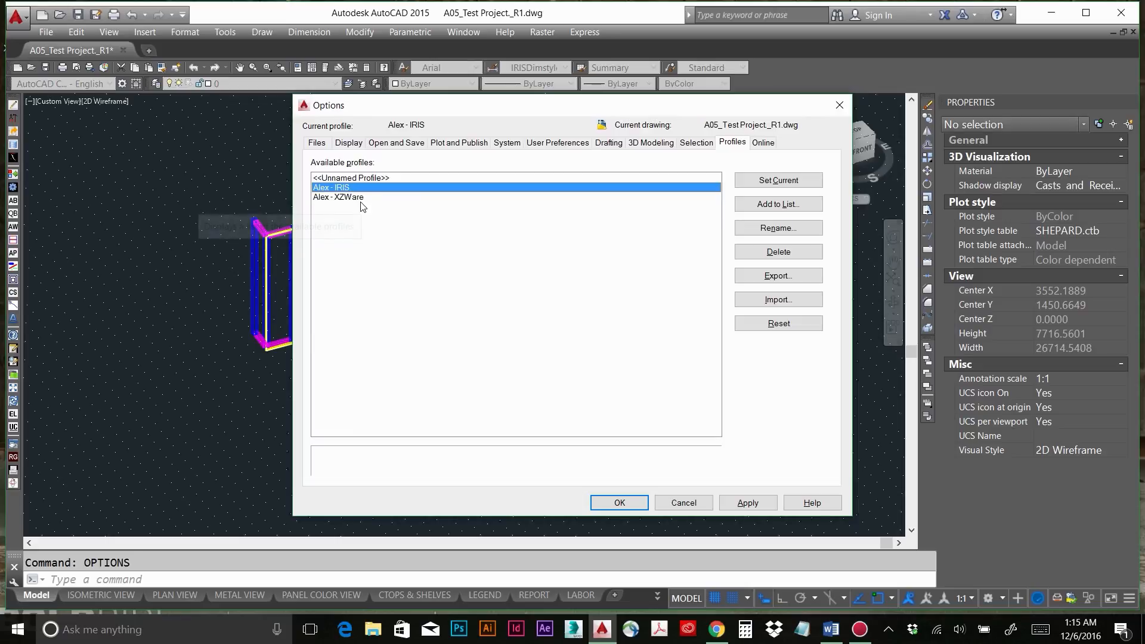
pyautogui.click(356, 199)
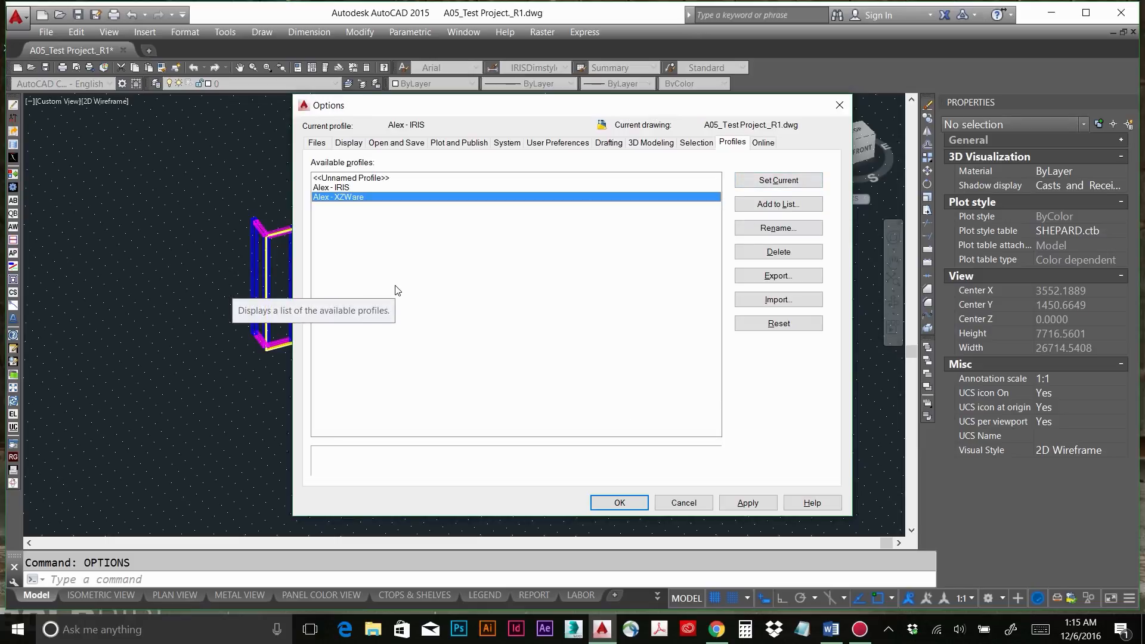
pyautogui.click(341, 188)
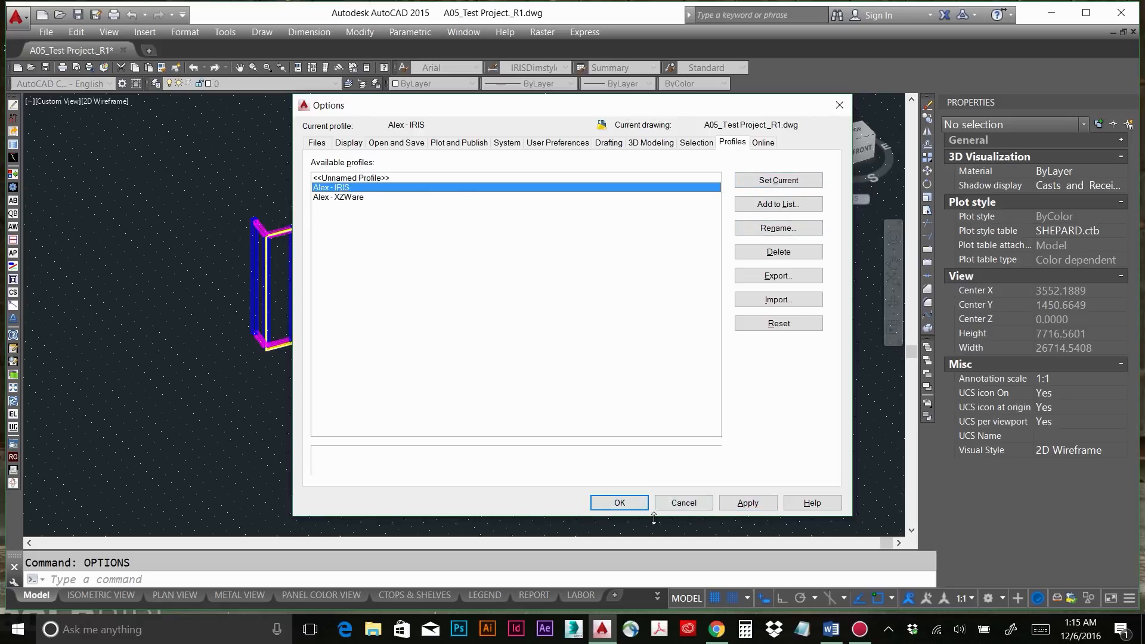
pyautogui.click(621, 502)
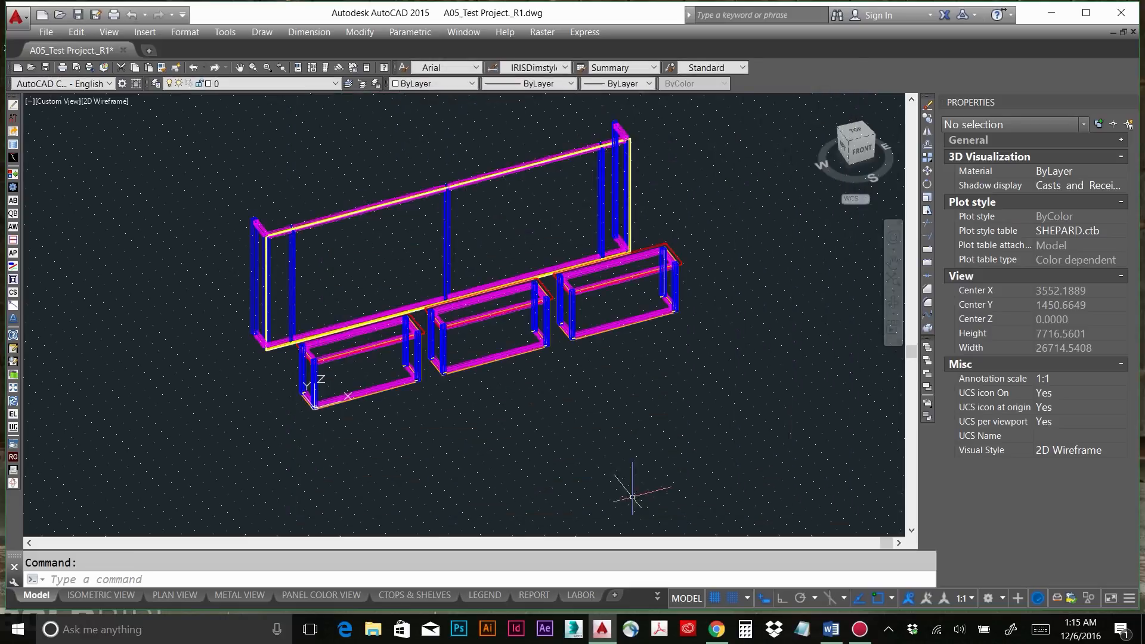
pyautogui.click(1051, 15)
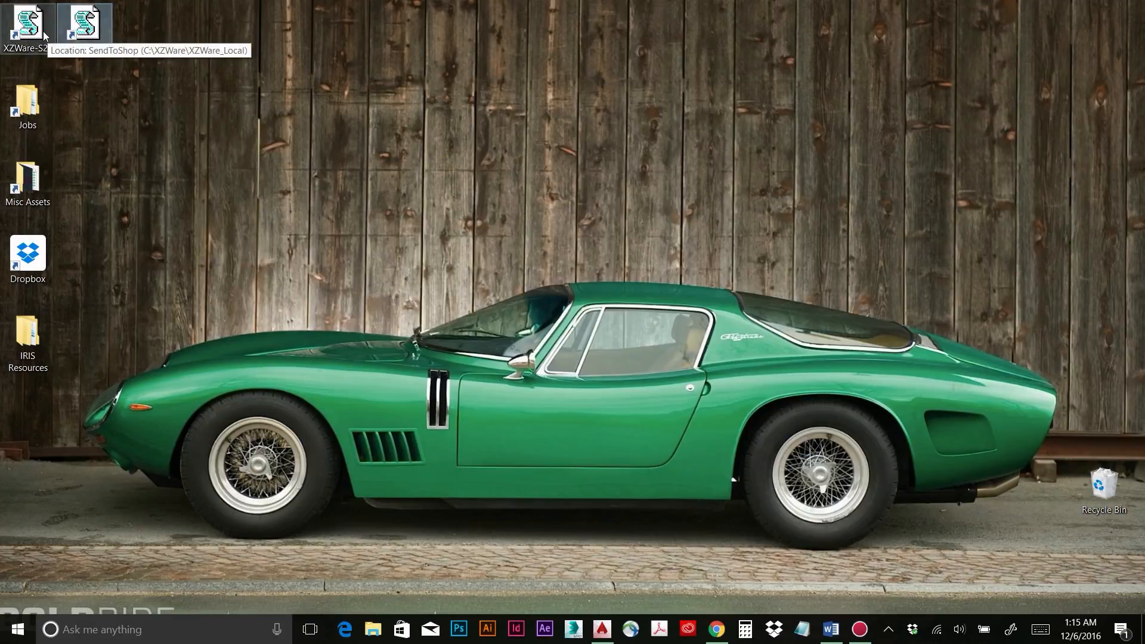
pyautogui.click(195, 87)
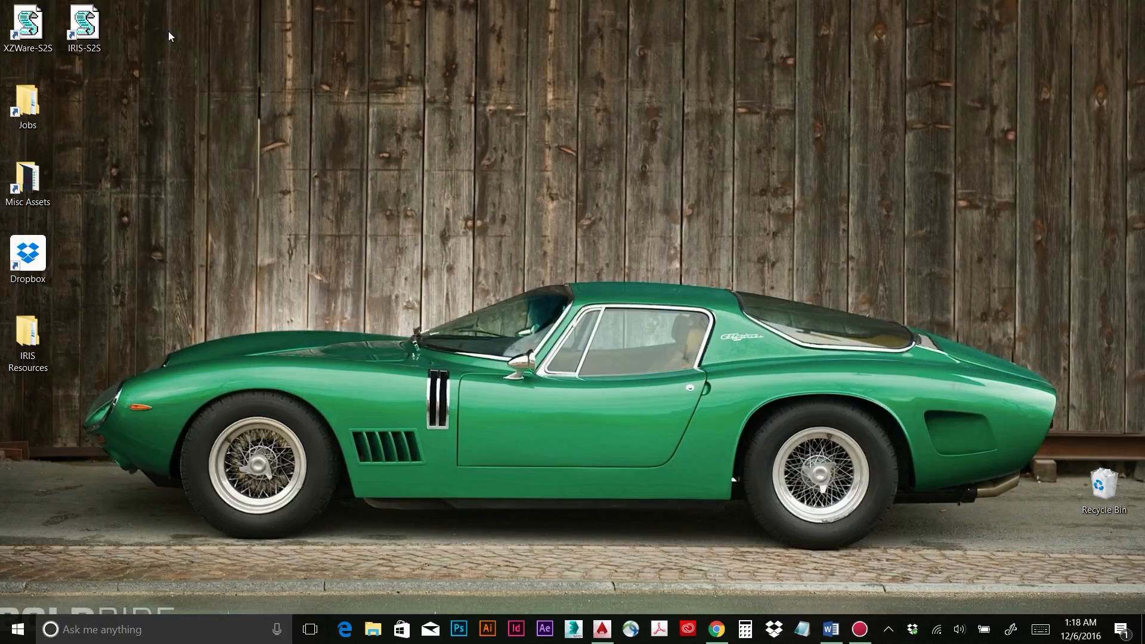
# Search the computer for "team" and open TeamViewer 11.
pyautogui.click(147, 632)
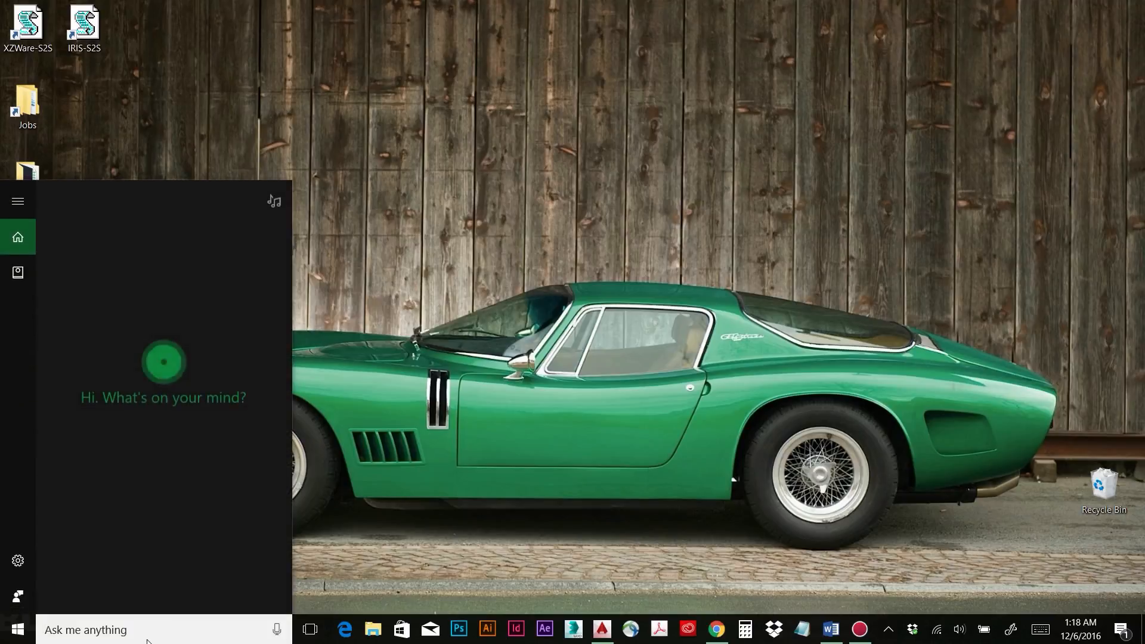
pyautogui.write('team')
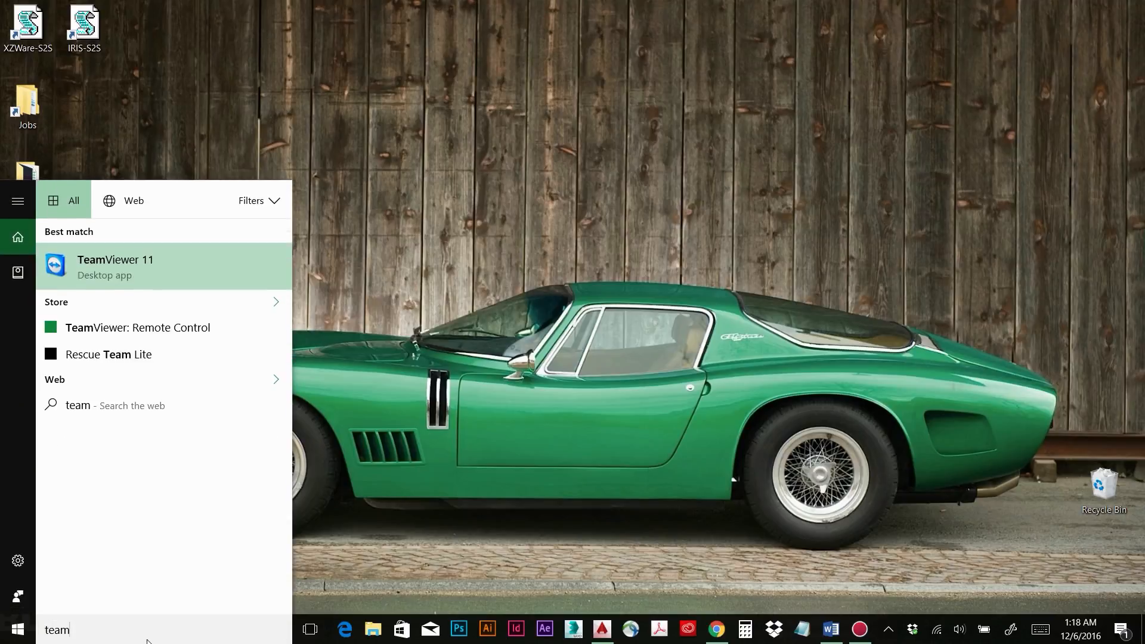
pyautogui.click(149, 259)
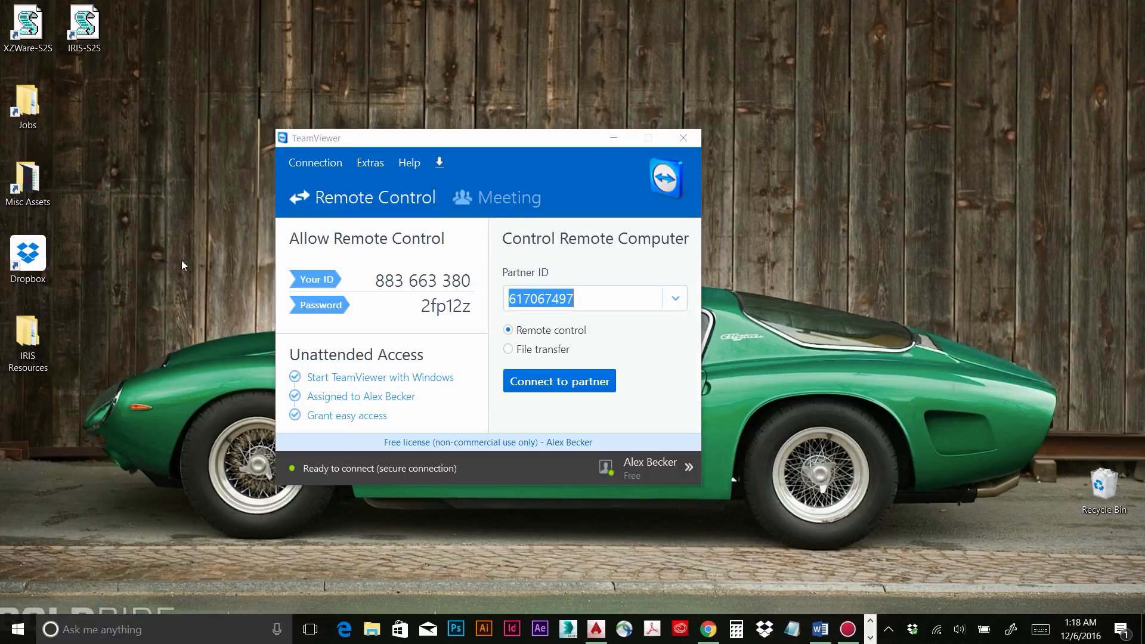
# Examine the computer's own ID and password for allowing remote control in TeamViewer.
pyautogui.moveTo(376, 281); pyautogui.dragTo(470, 290)
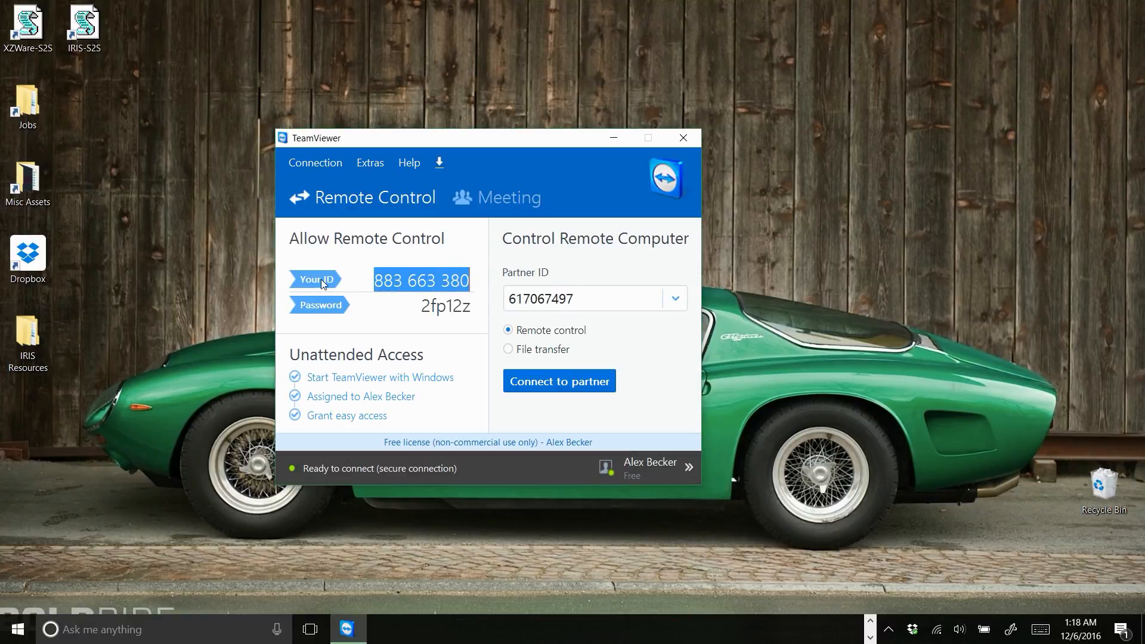
pyautogui.moveTo(403, 307)
pyautogui.moveTo(470, 306); pyautogui.dragTo(429, 306)
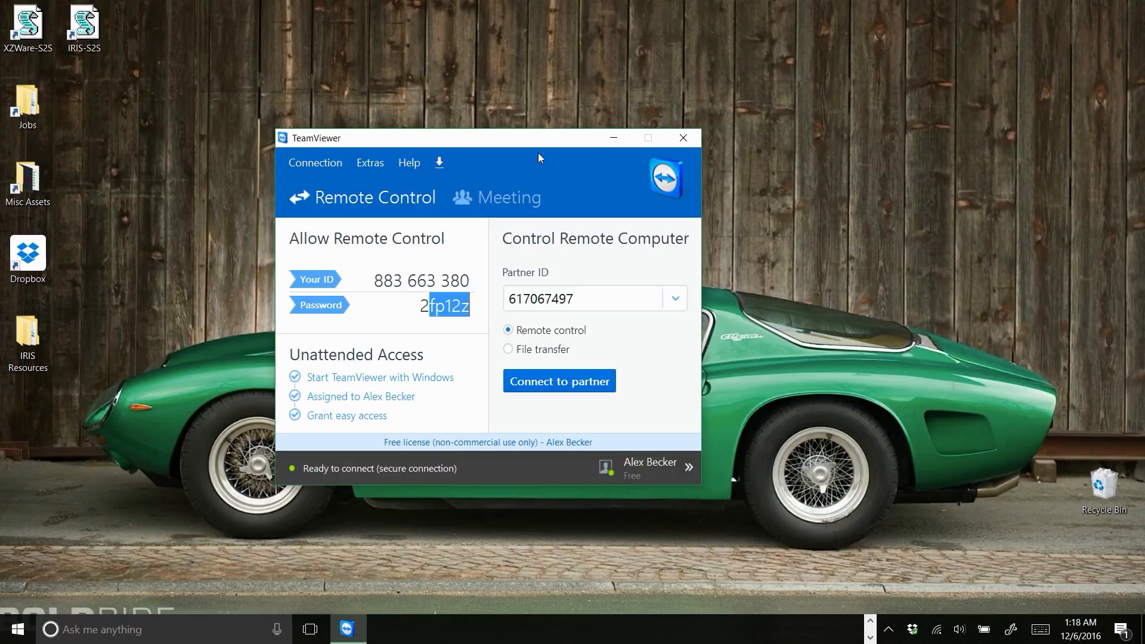
pyautogui.press('Tab')
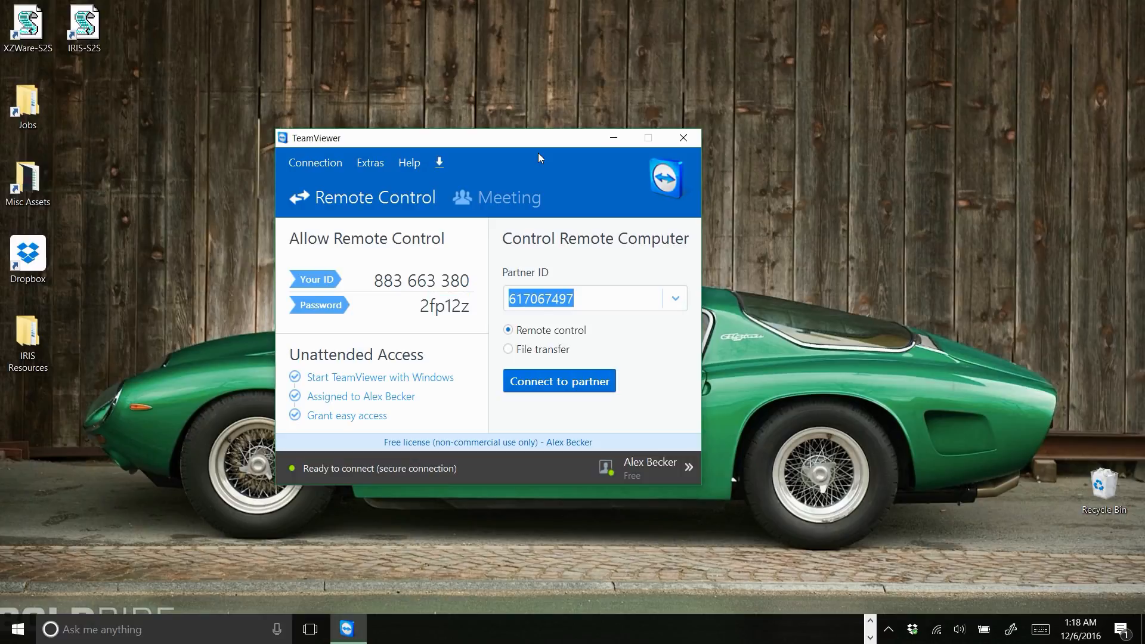